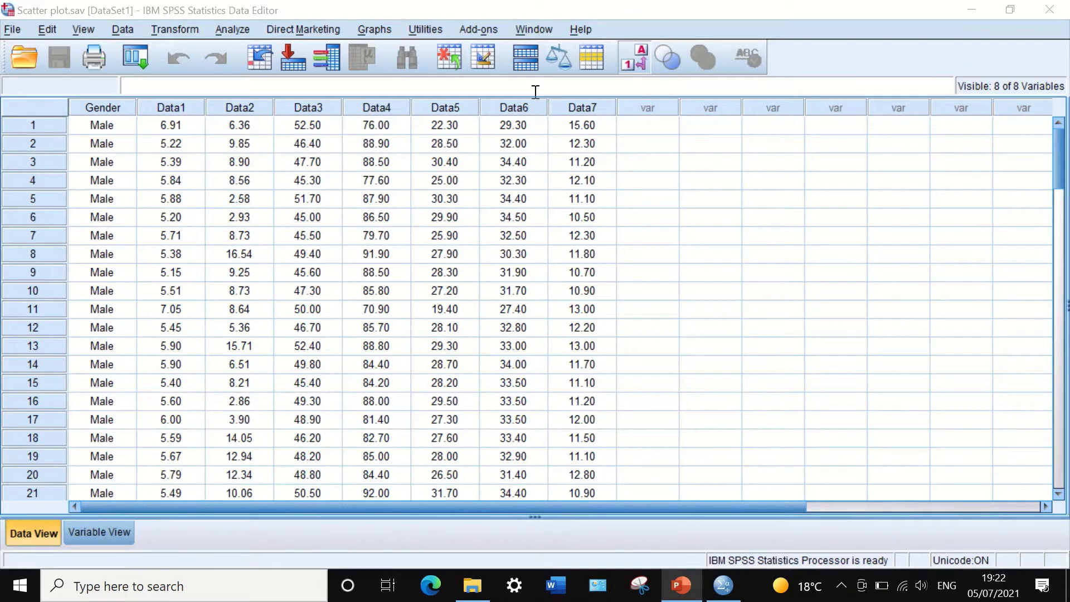
Step: Start defining a 3-D Scatter chart with the legacy Scatter/Dot command
left_click(373, 29)
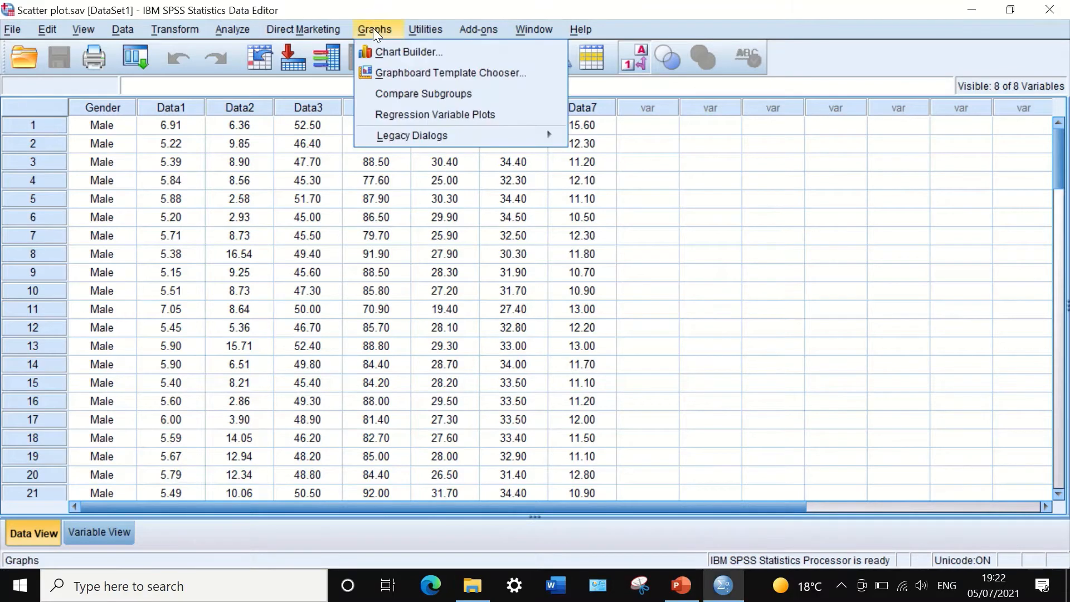
mouse_move(413, 138)
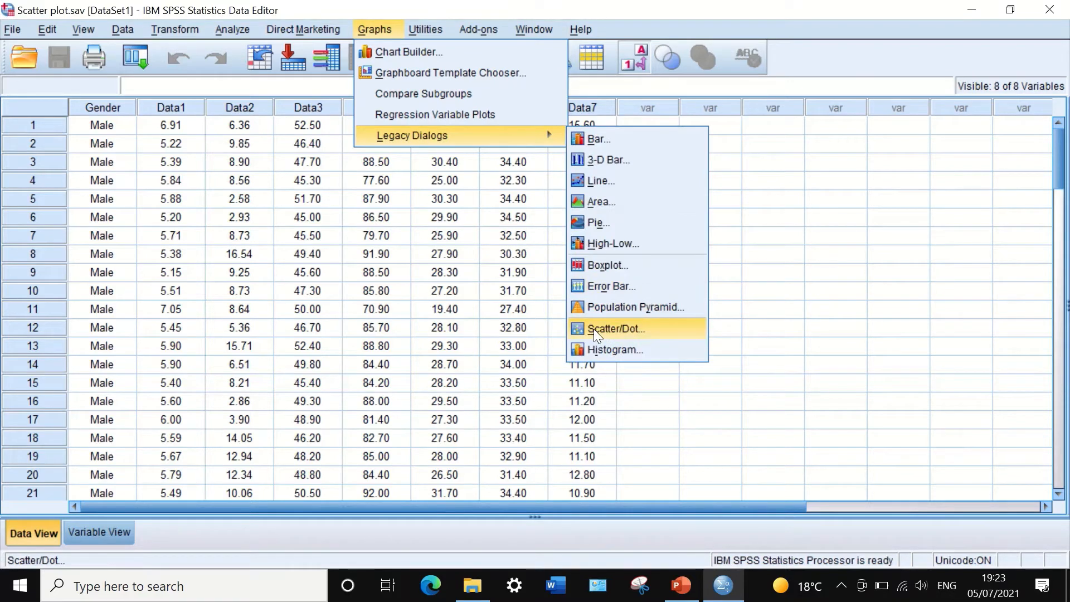
left_click(594, 329)
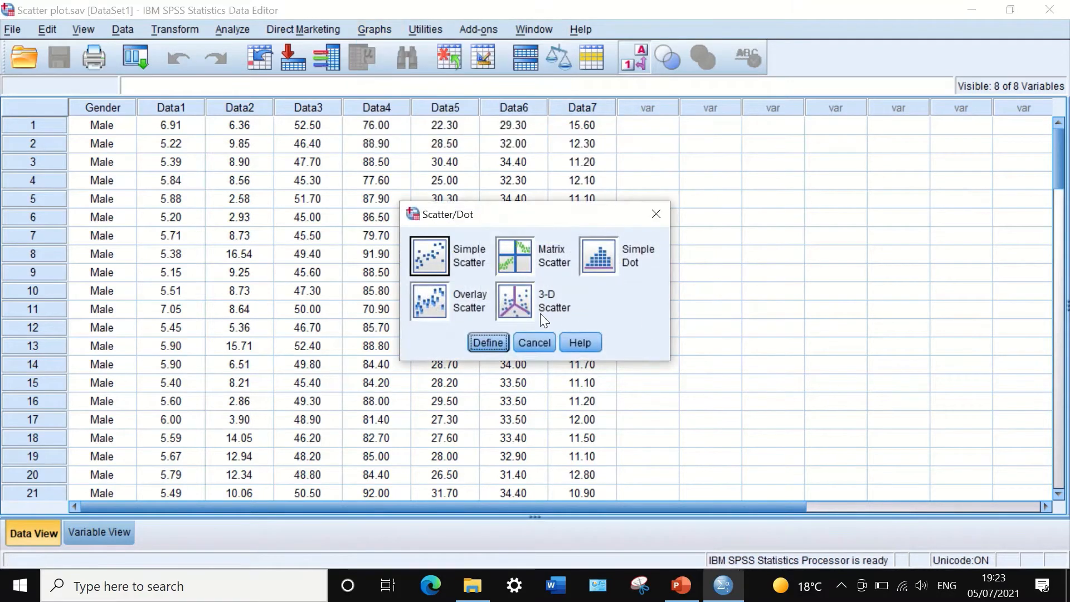
left_click(511, 313)
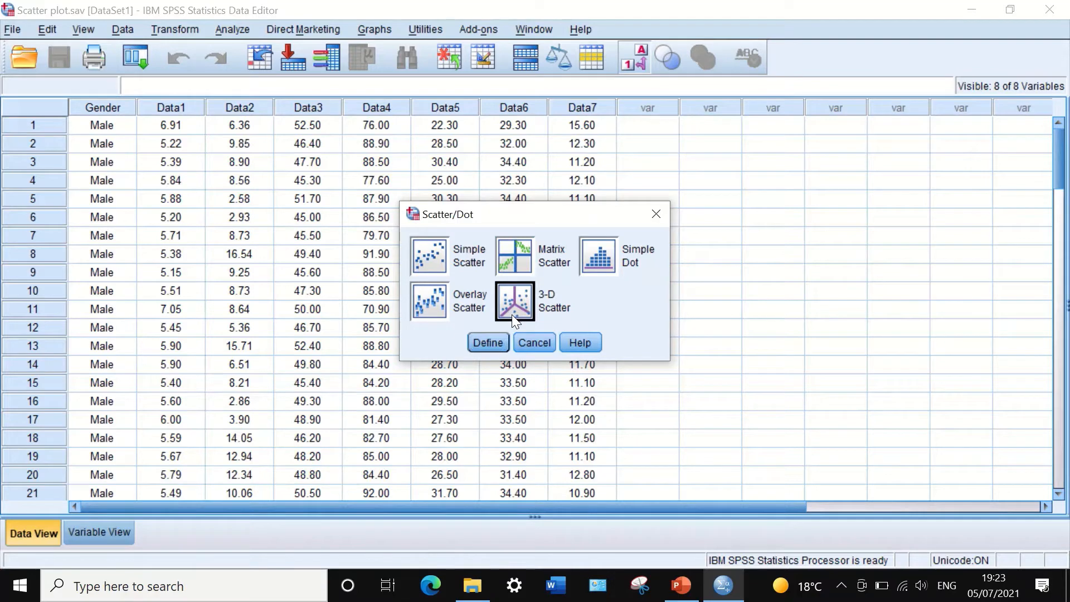
left_click(496, 344)
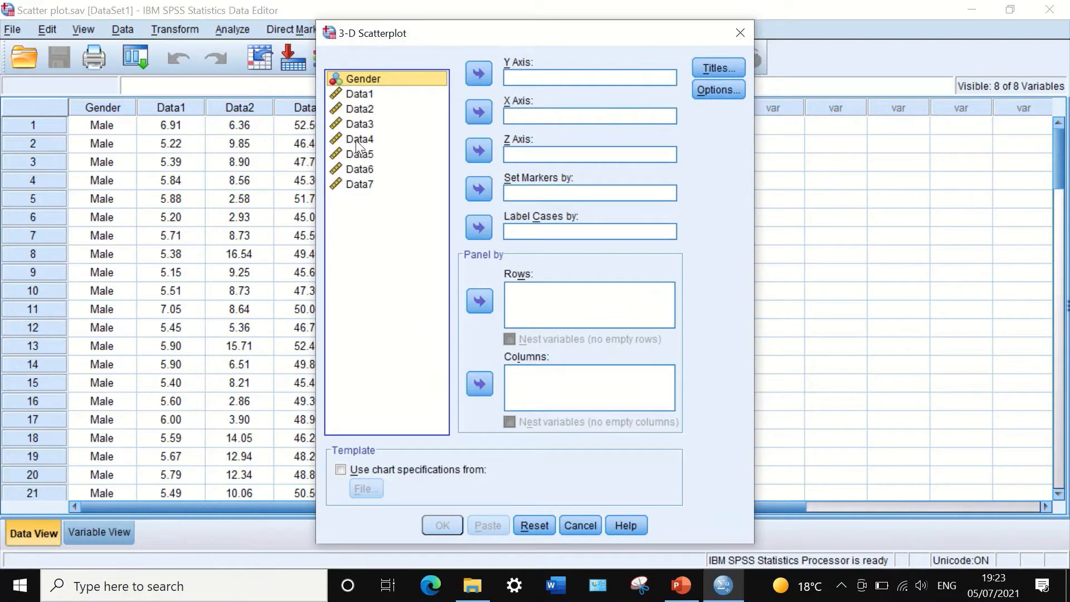
Step: Assign Data4 to the Y axis, Data5 to the X axis and Data6 to the Z axis of the 3-D scatterplot
left_click_drag(355, 139, 514, 73)
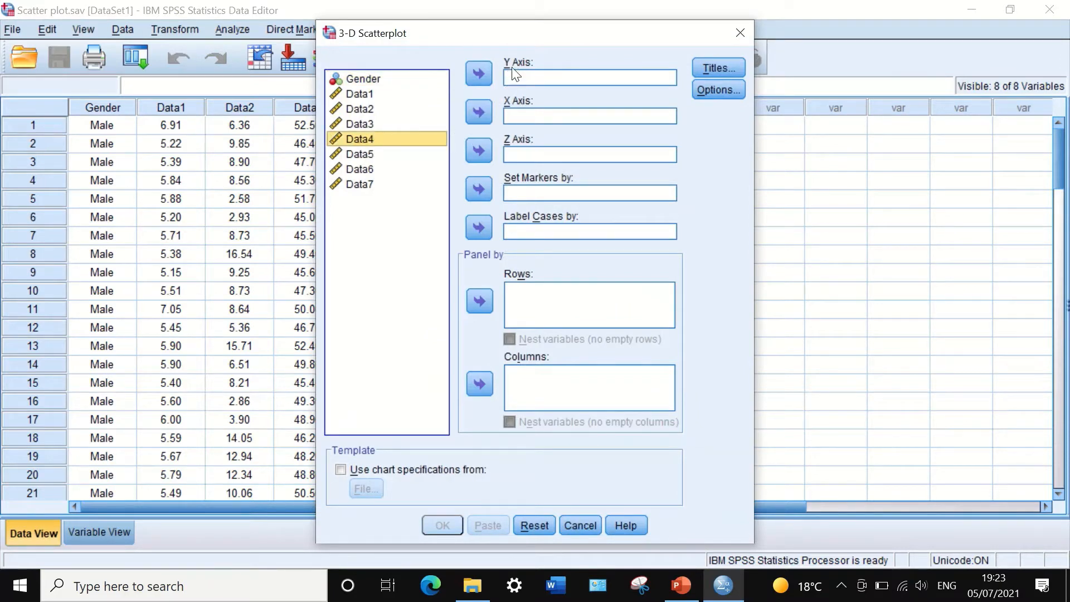
left_click(484, 69)
left_click(376, 141)
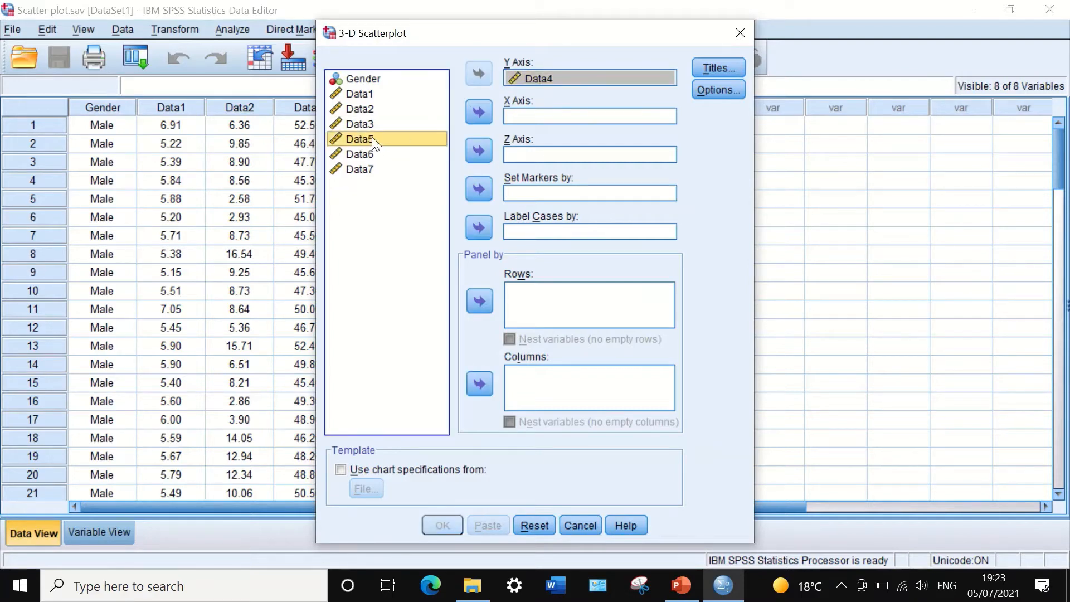
left_click_drag(372, 137, 534, 114)
left_click(472, 111)
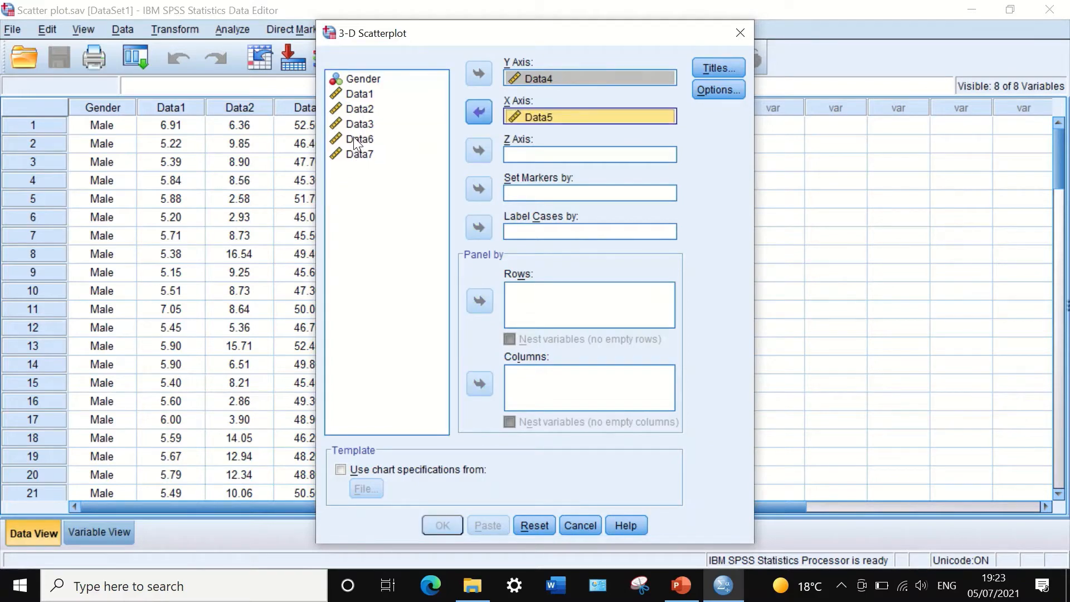
left_click_drag(357, 138, 504, 143)
left_click(480, 149)
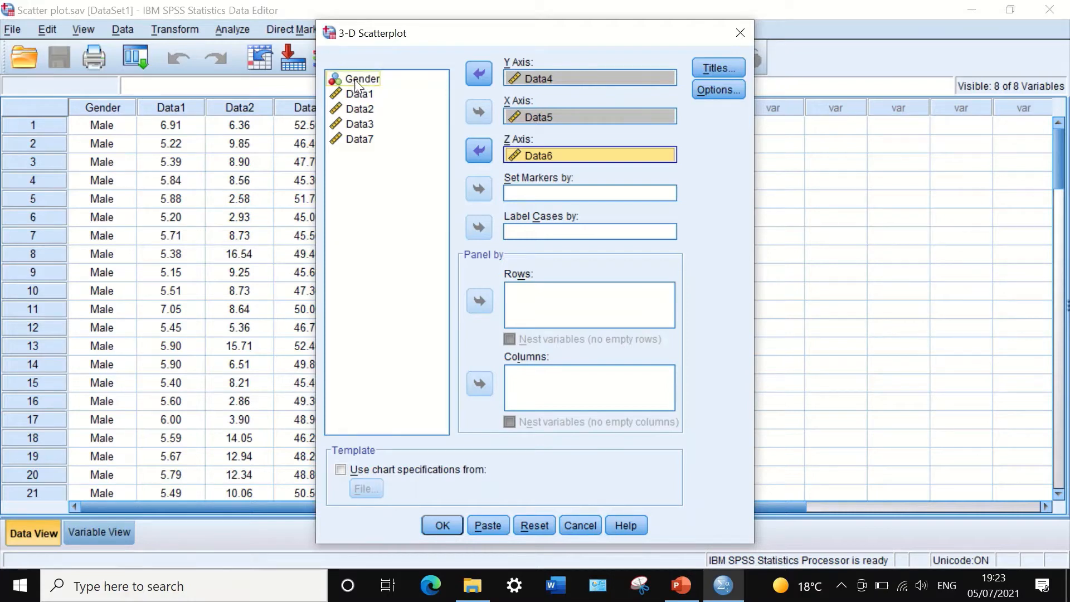
Step: Set the markers by Gender, leave the chart titles blank and generate the 3-D scatterplot
left_click_drag(357, 76, 544, 198)
left_click(480, 182)
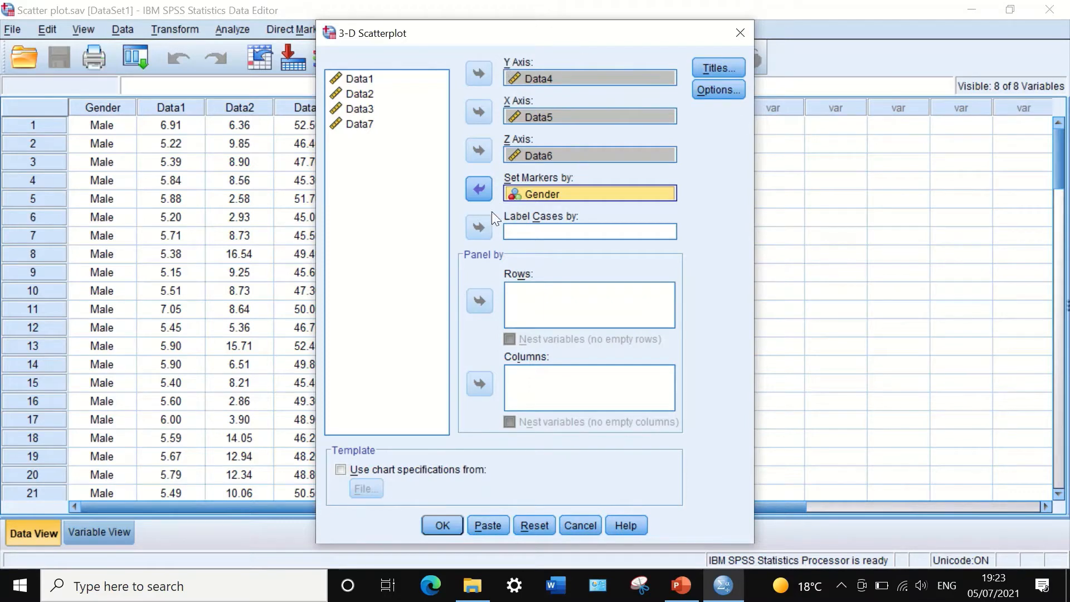
left_click(704, 68)
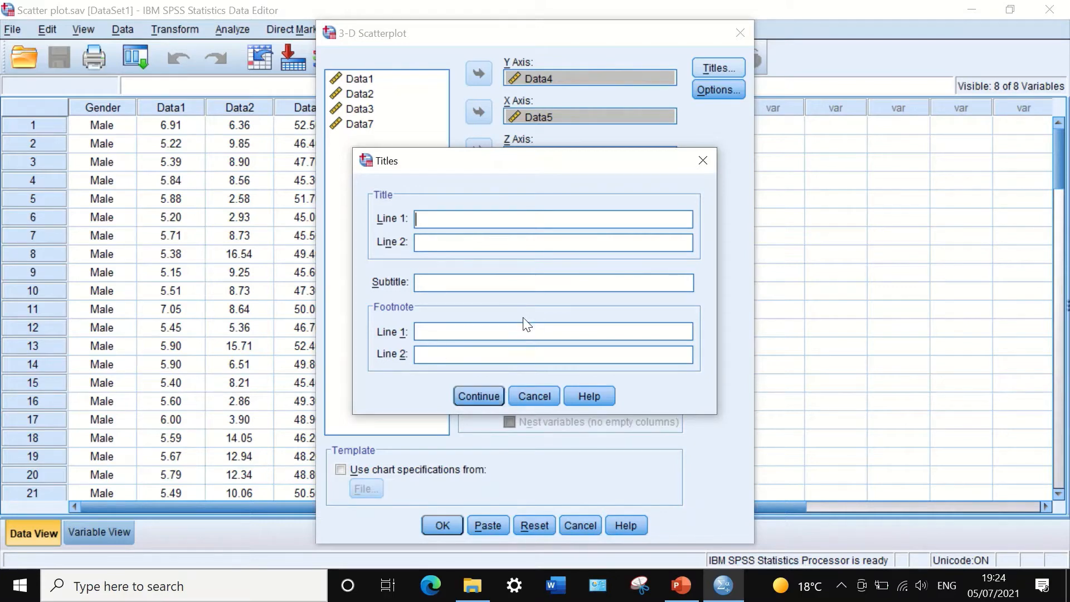
left_click(476, 398)
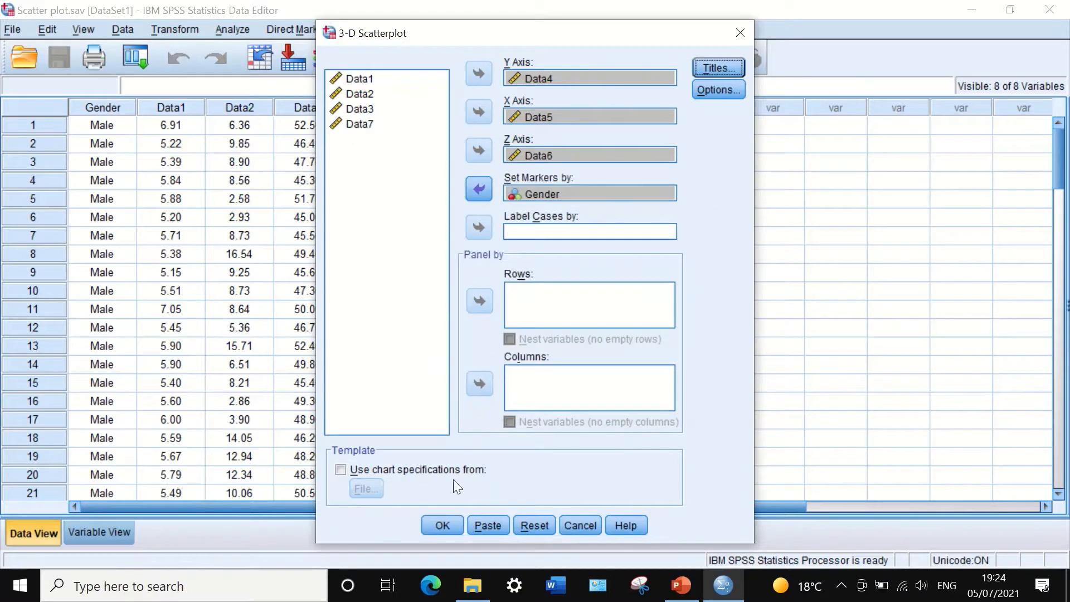
left_click(442, 525)
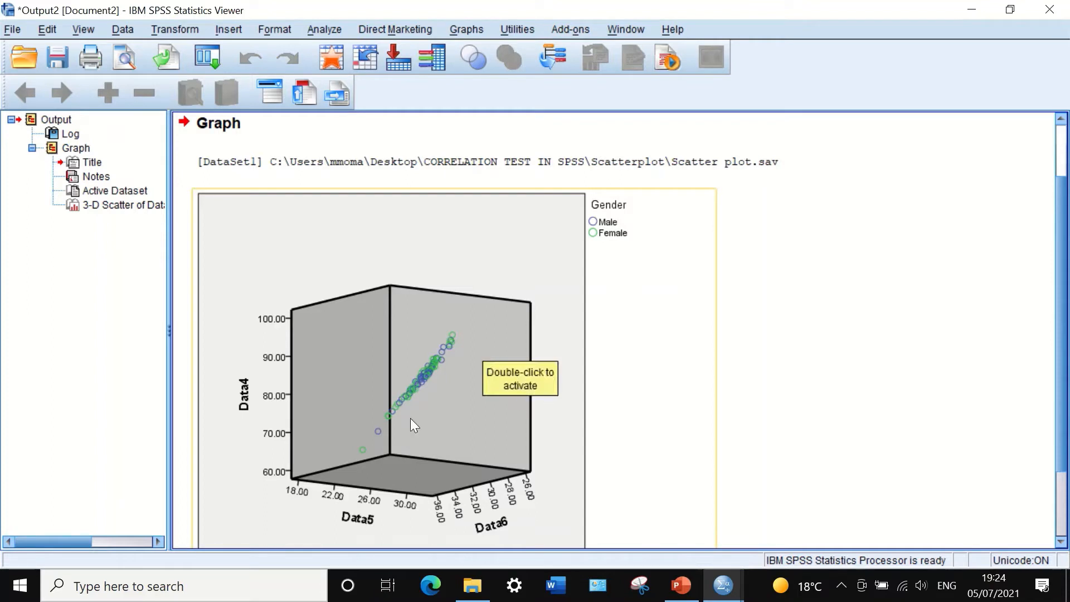
Step: Open the 3-D scatterplot for editing and change its grey background fill to white (255, 255, 255)
scroll(234, 393, "down", 3)
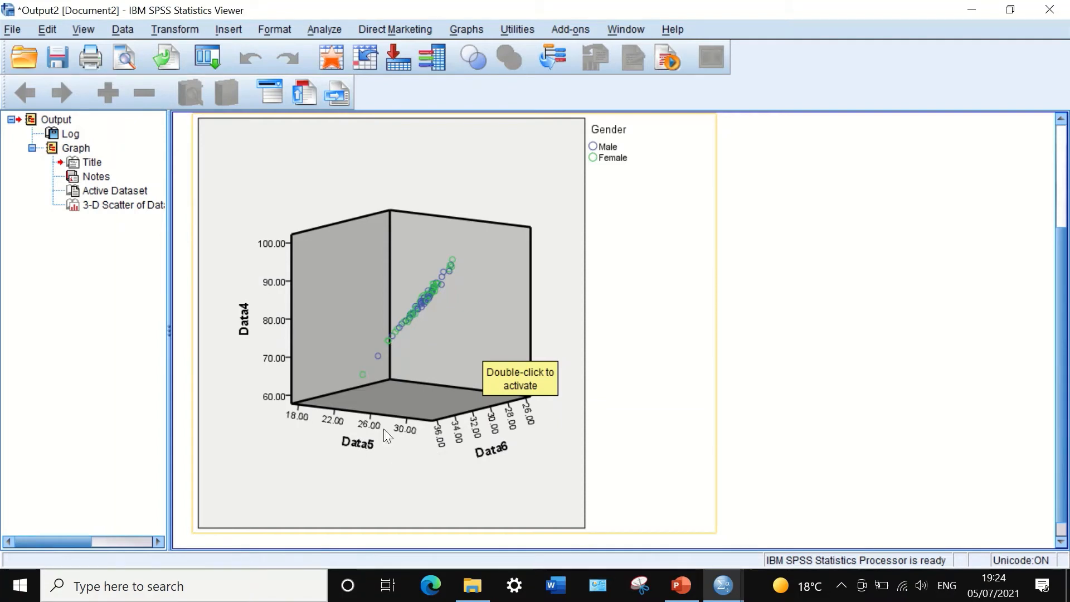
left_click(679, 359)
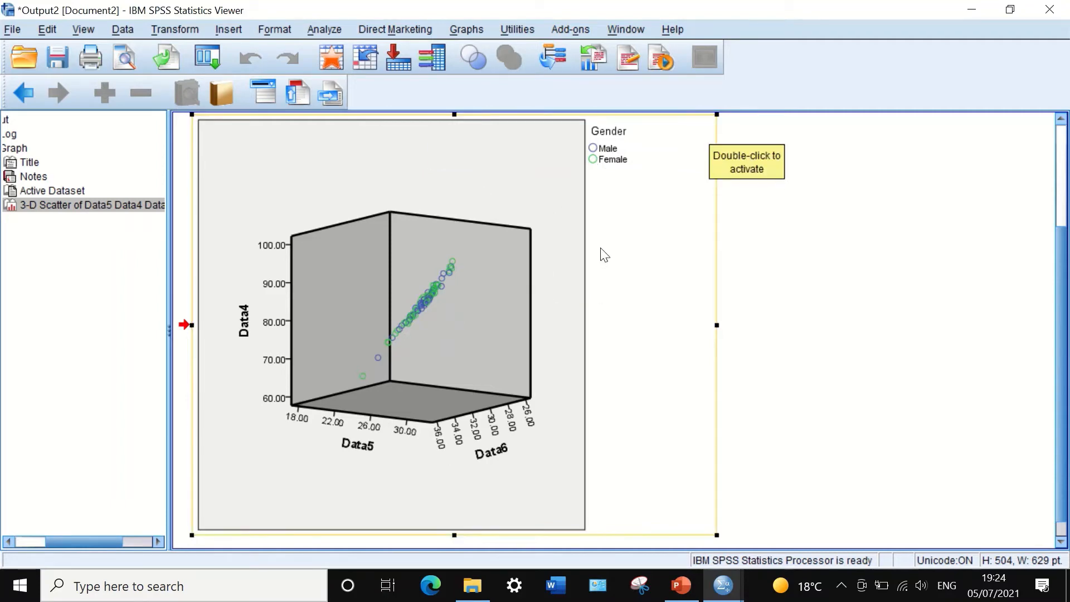
scroll(600, 254, "up", 2)
scroll(600, 258, "down", 3)
scroll(598, 258, "up", 2)
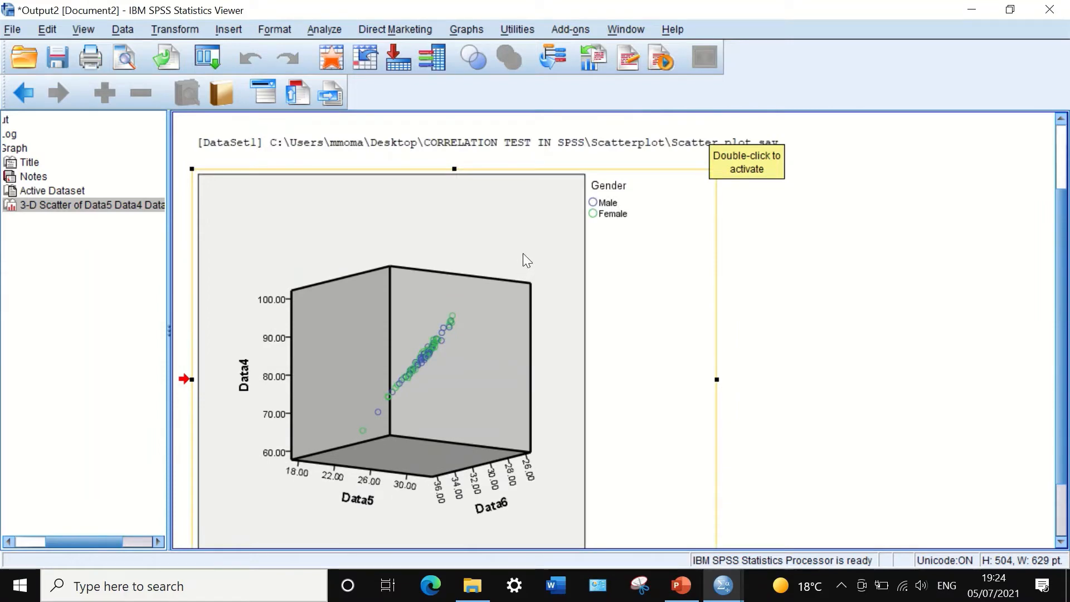
double_click(496, 217)
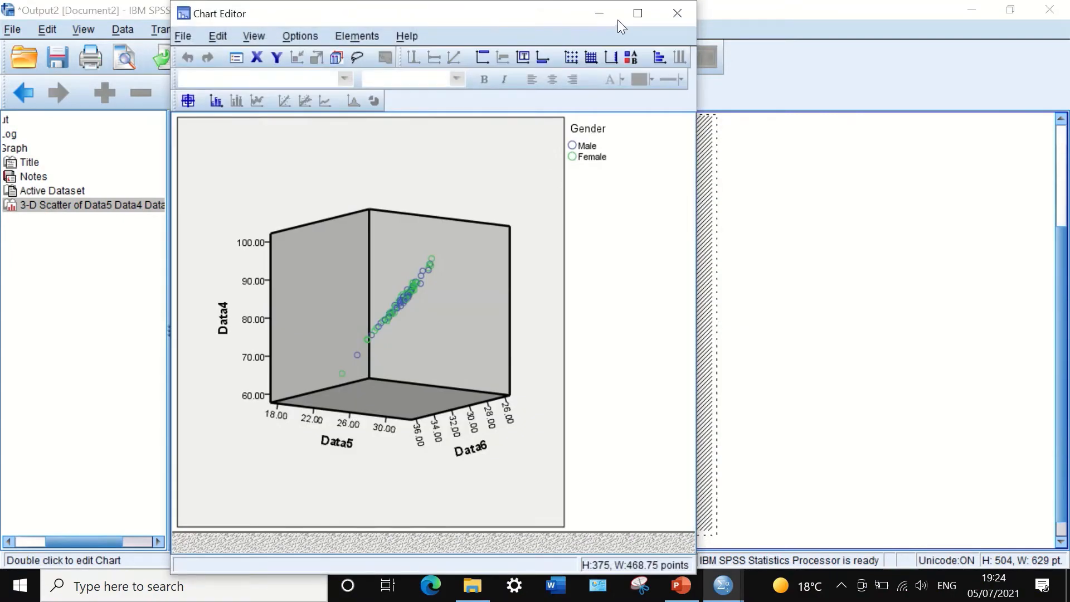
left_click(509, 165)
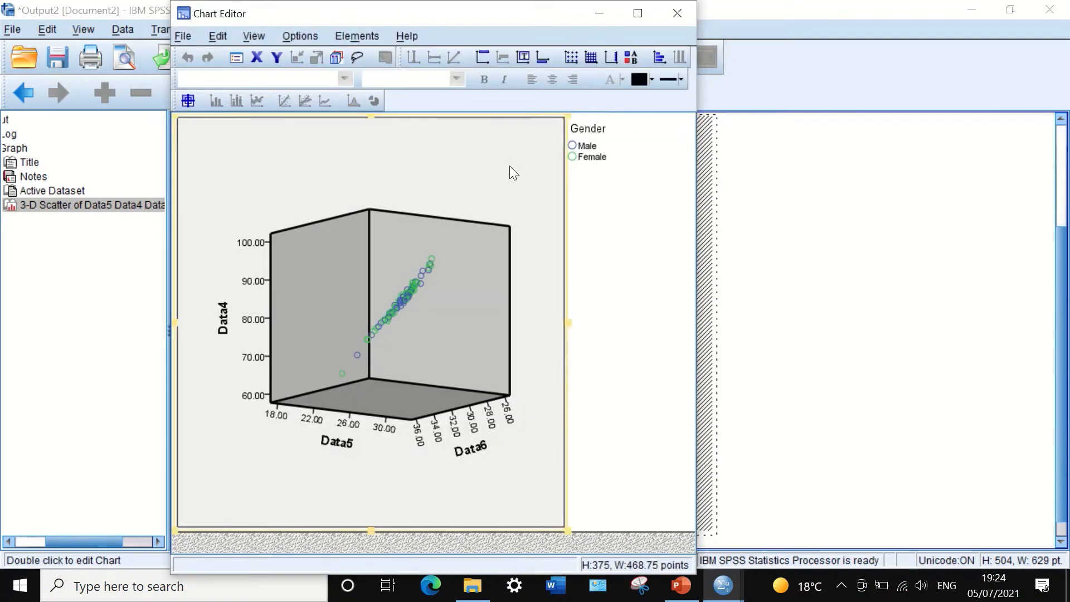
double_click(510, 165)
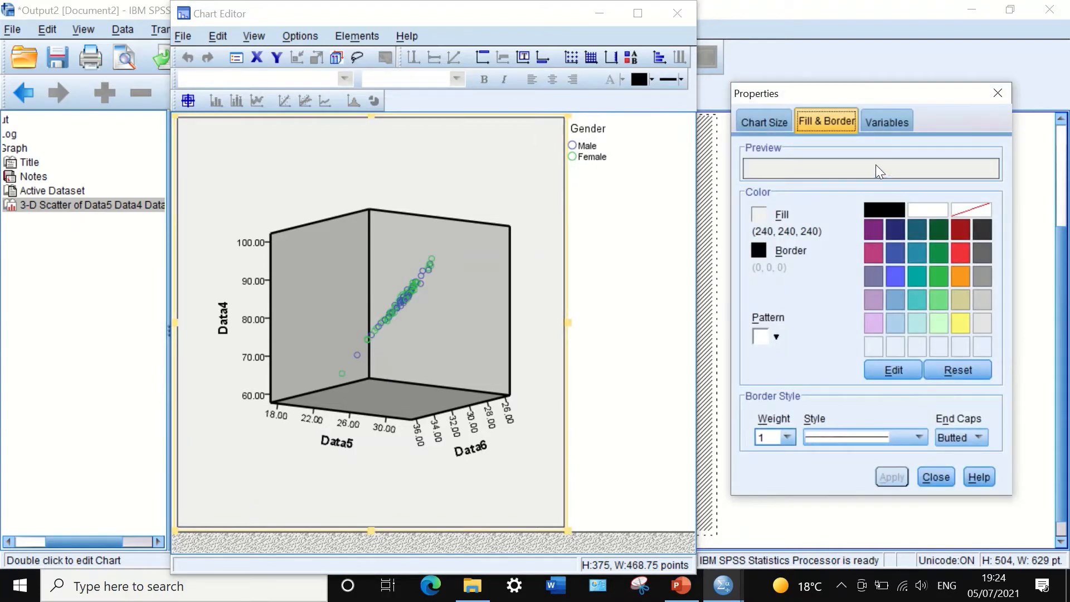
left_click(924, 213)
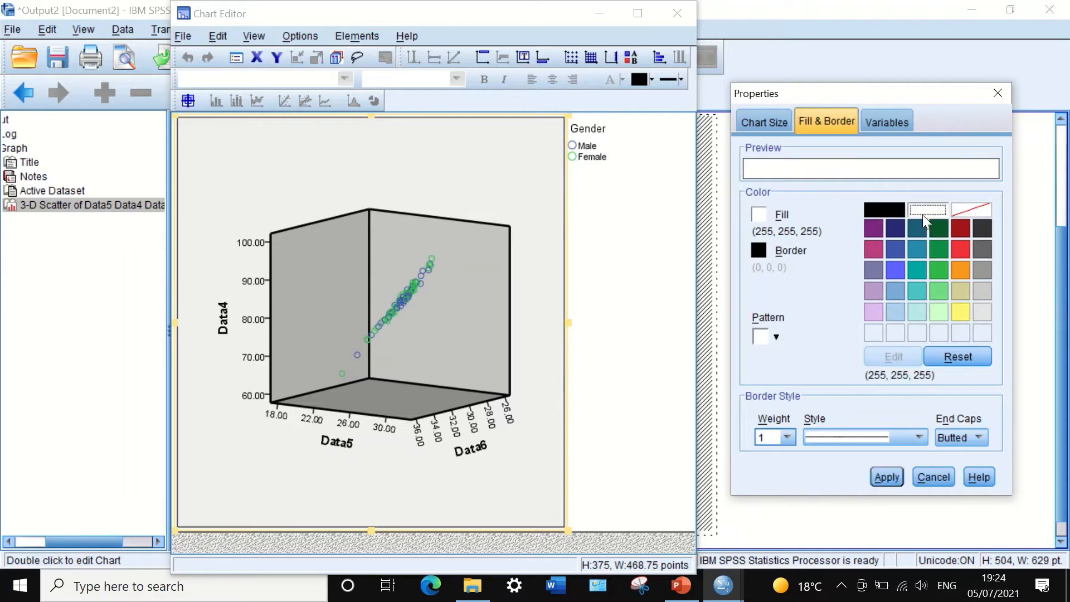
left_click(892, 477)
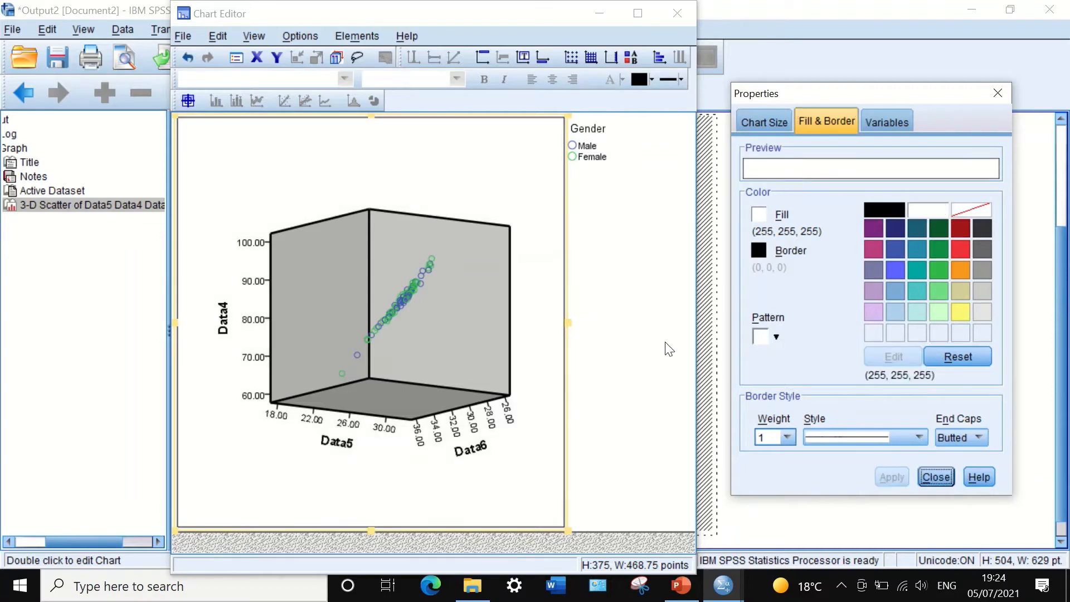
left_click(936, 477)
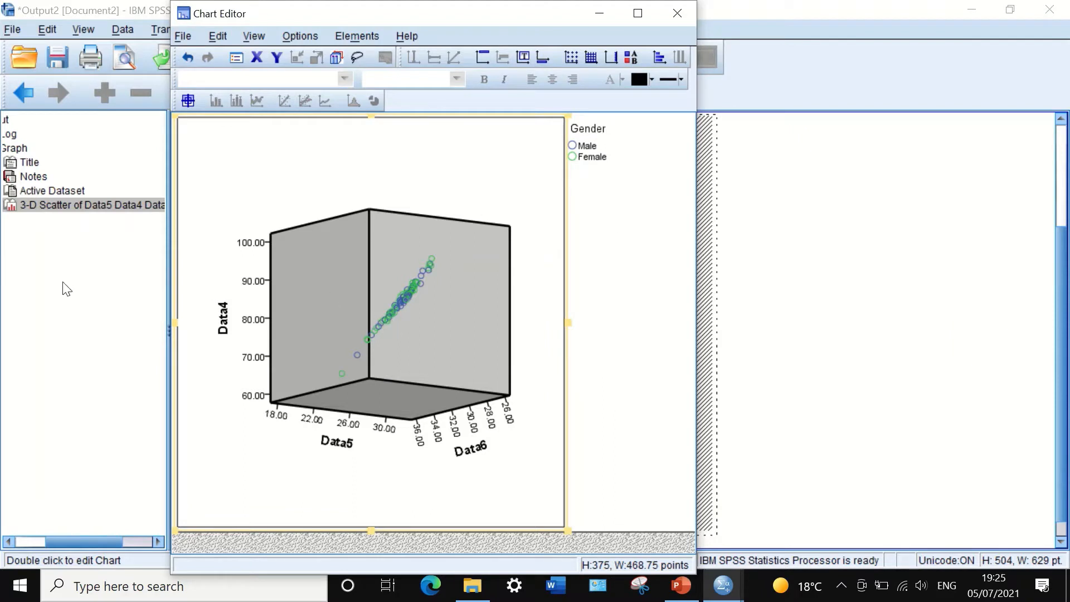
left_click(222, 331)
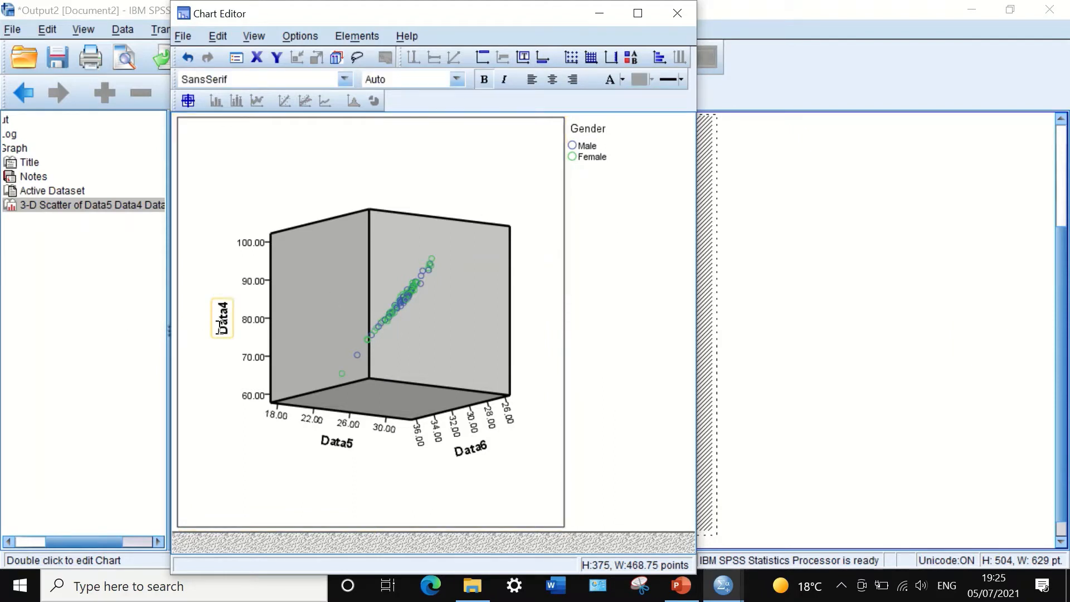
double_click(219, 326)
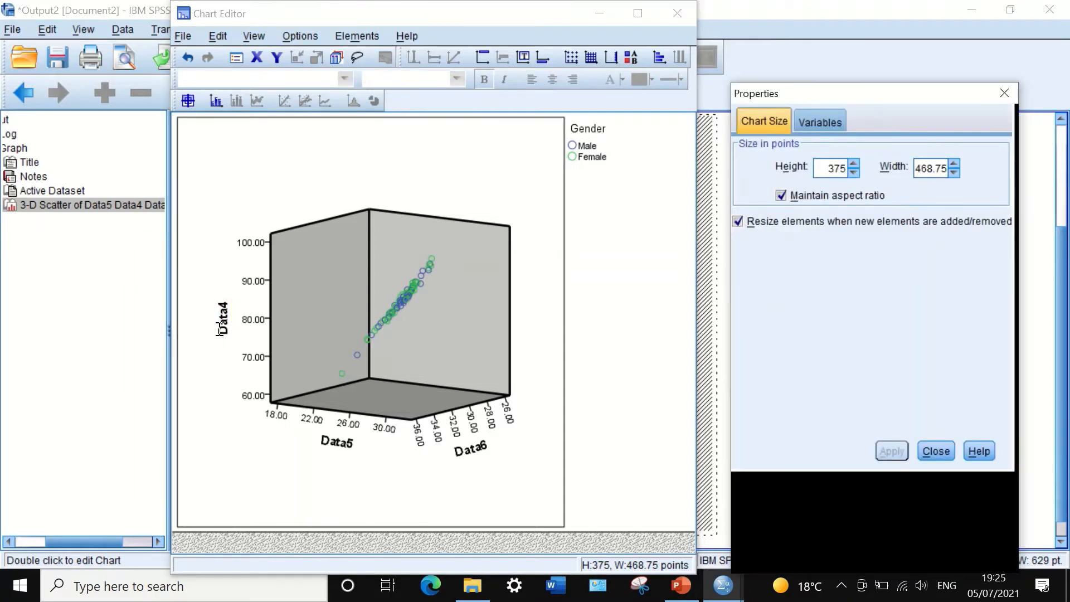
left_click(943, 556)
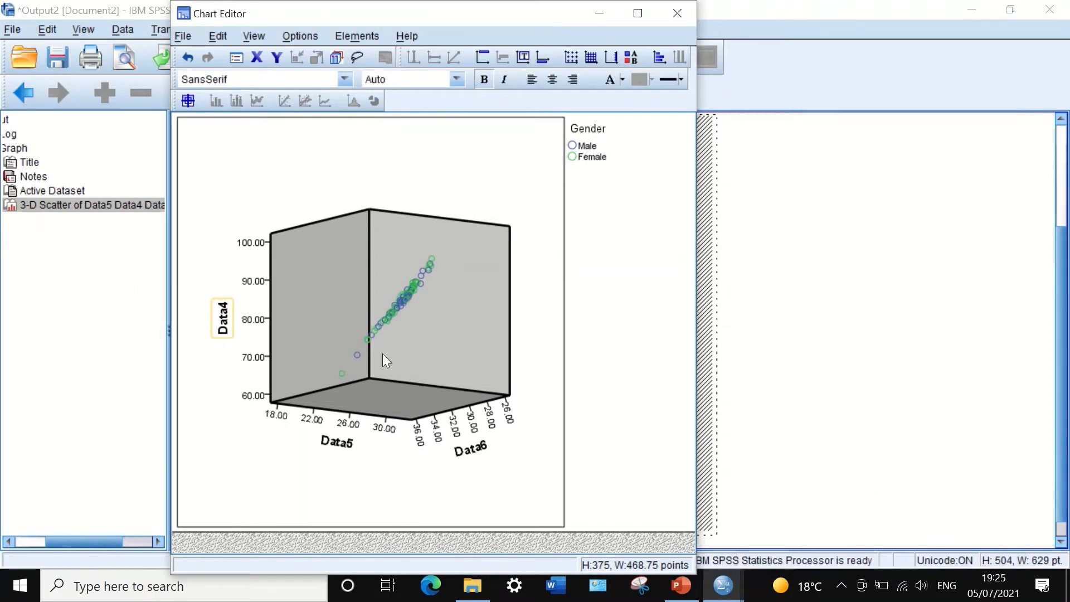
left_click(226, 322)
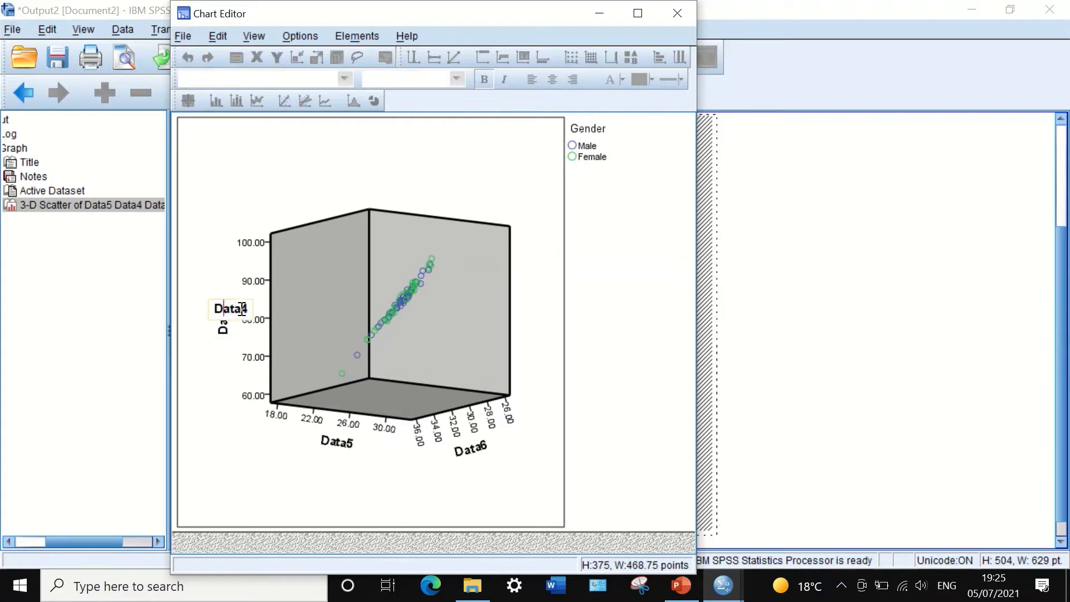
left_click(228, 365)
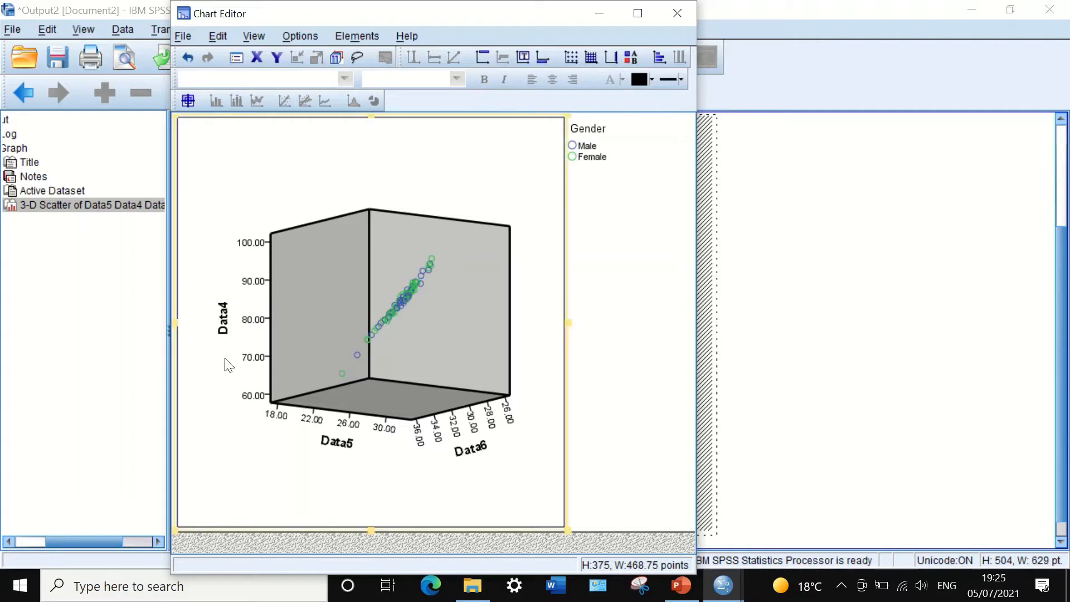
Step: Set the Data4 axis title's preferred font size to 14 and its text color to magenta (187, 63, 127)
left_click(224, 329)
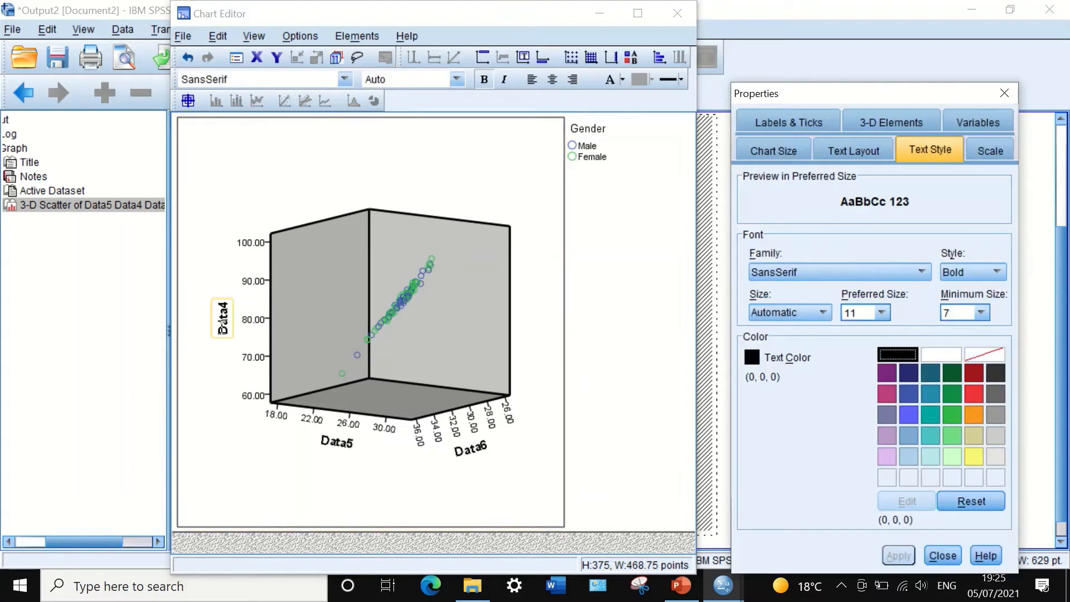
left_click(881, 313)
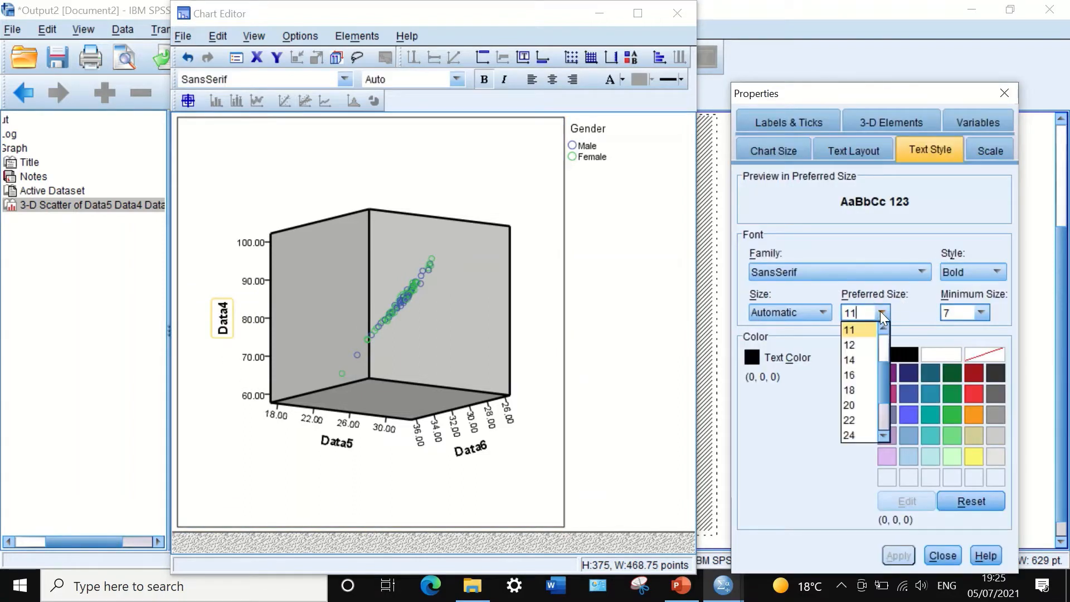
left_click(859, 362)
left_click(894, 556)
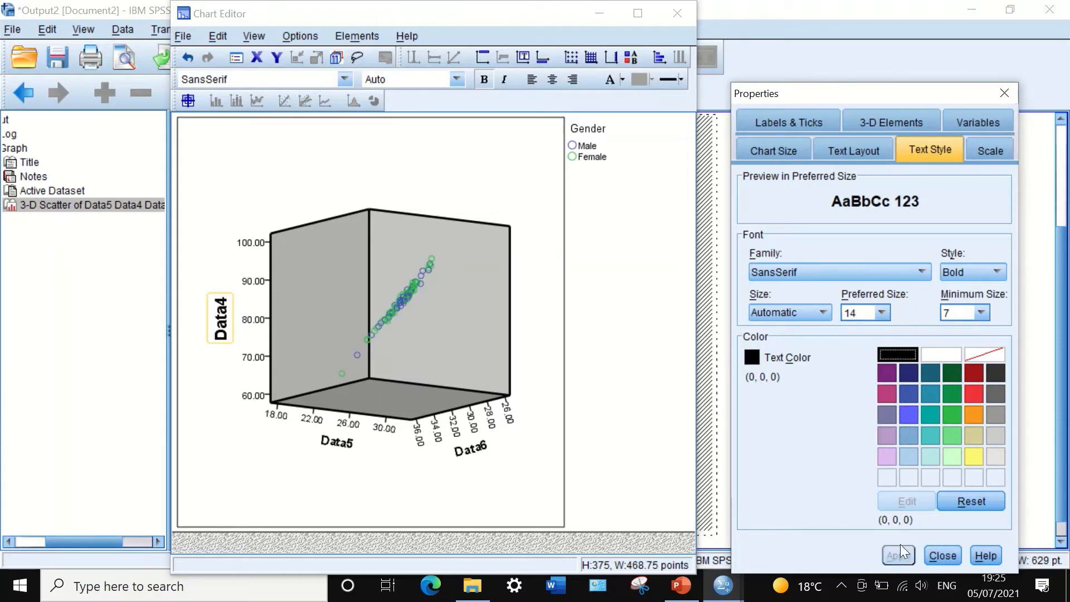
left_click(889, 393)
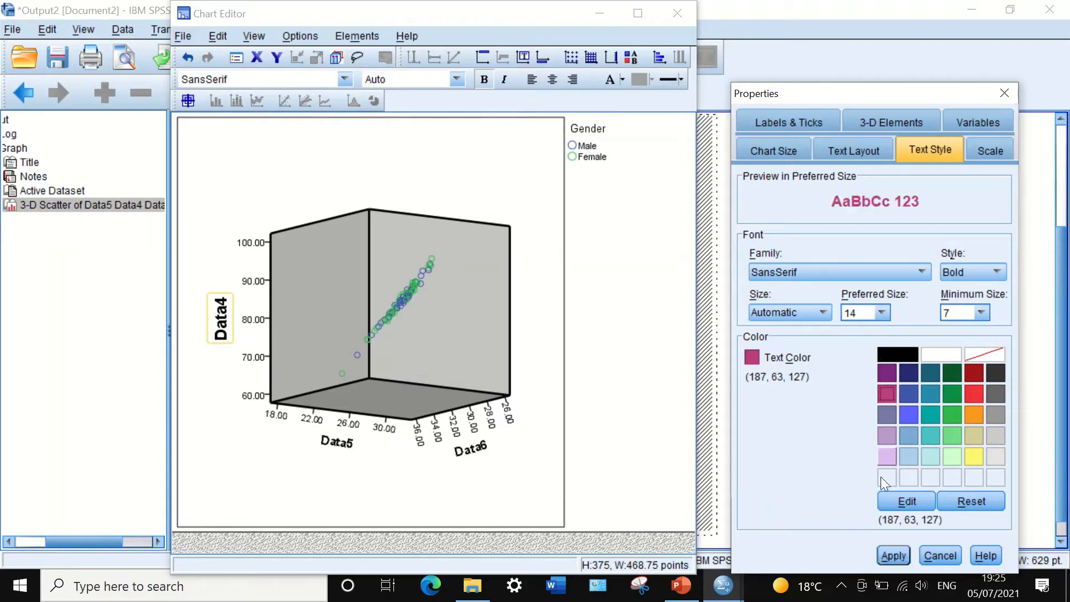
left_click(893, 556)
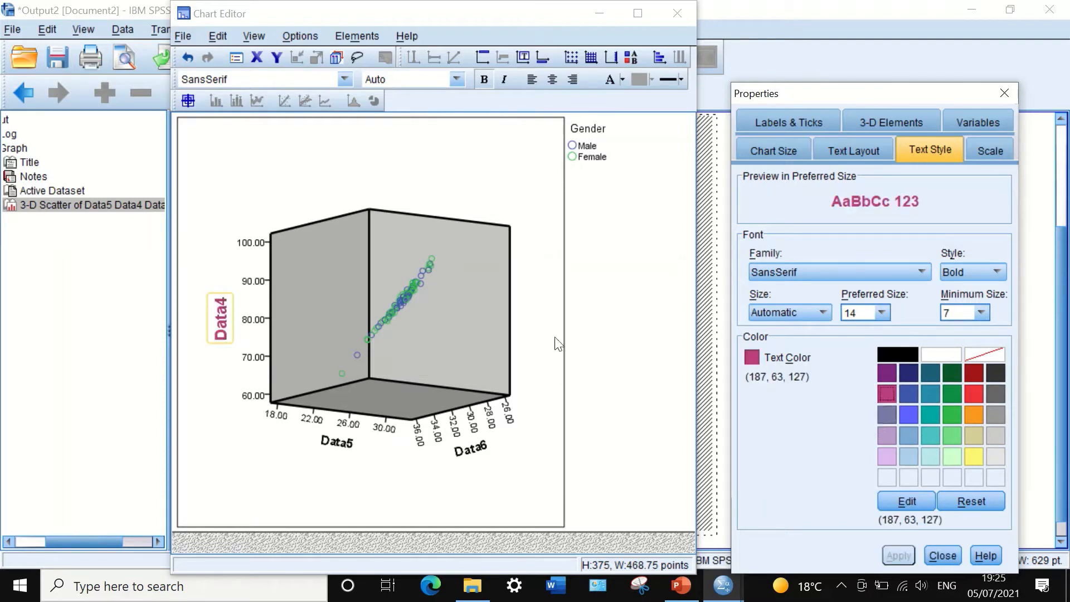
Step: Set the Data5 axis title's preferred font size to 14 and its text color to magenta (187, 63, 127)
left_click(343, 446)
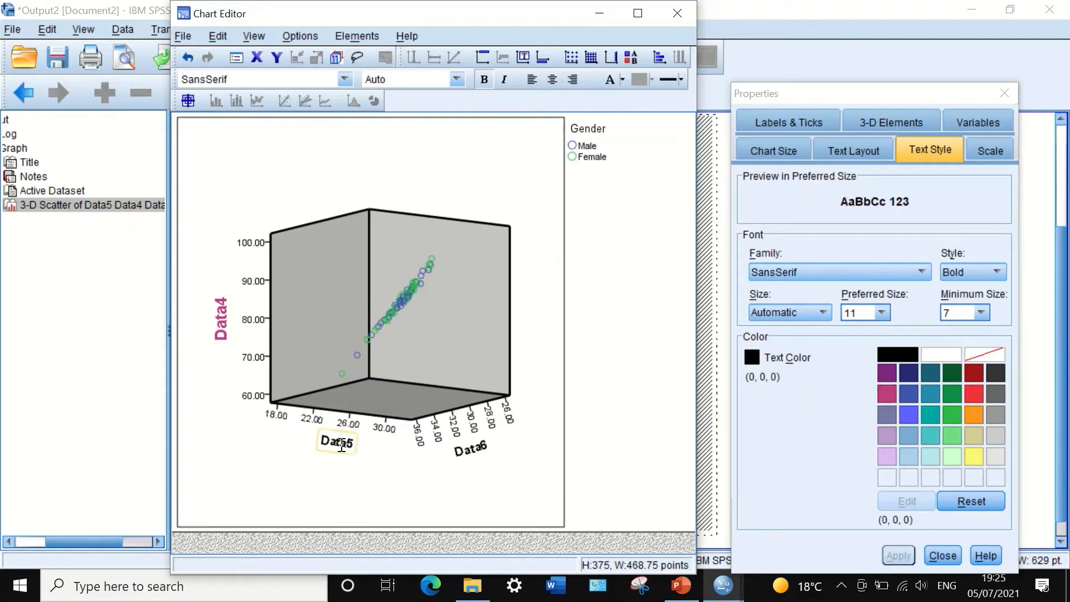
left_click(885, 391)
left_click(881, 313)
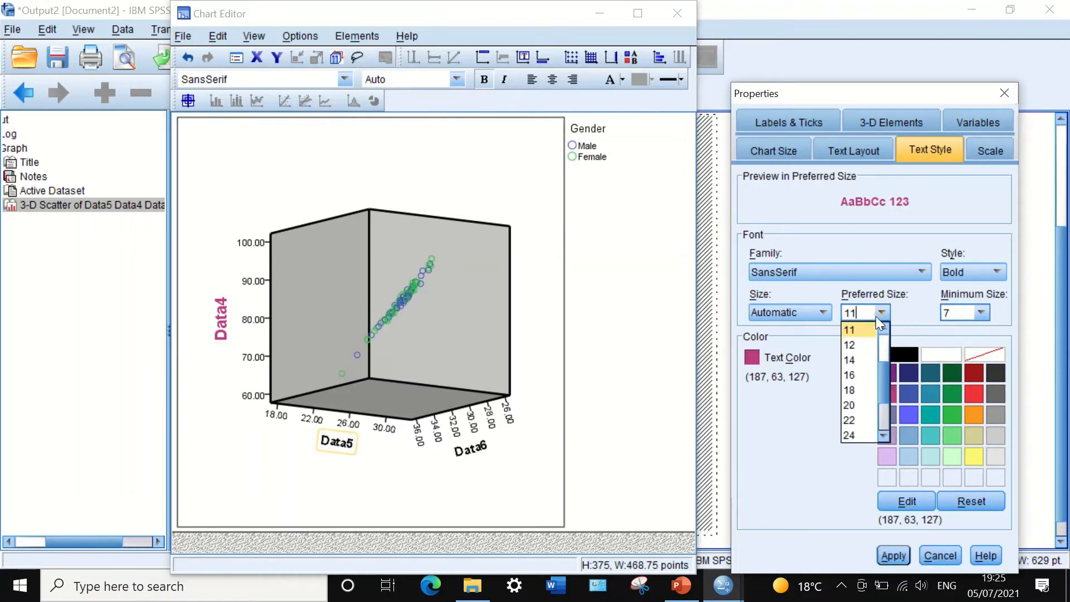
left_click(852, 359)
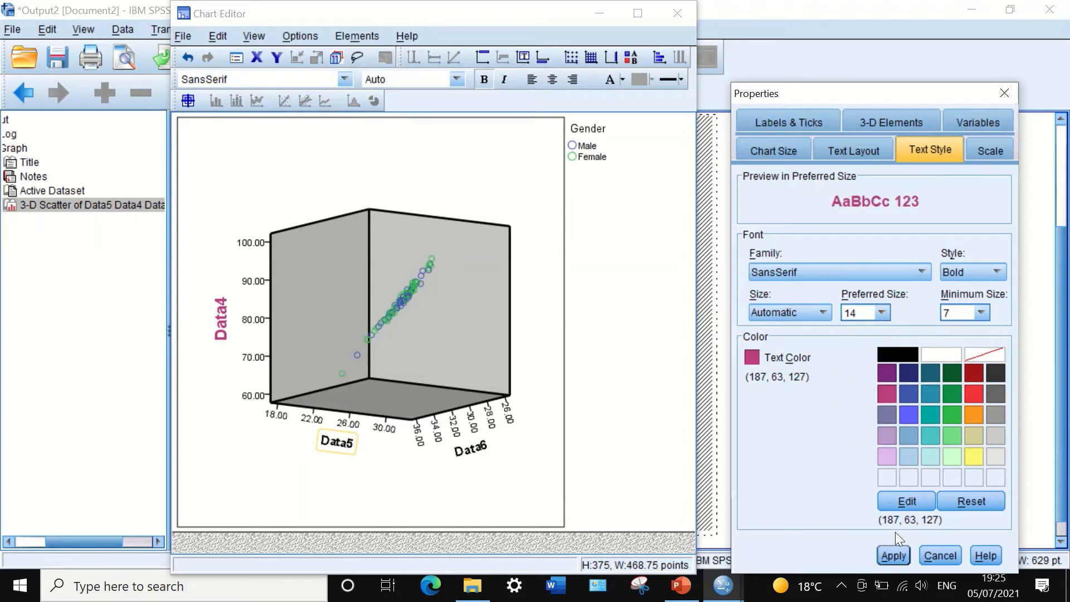
left_click(892, 556)
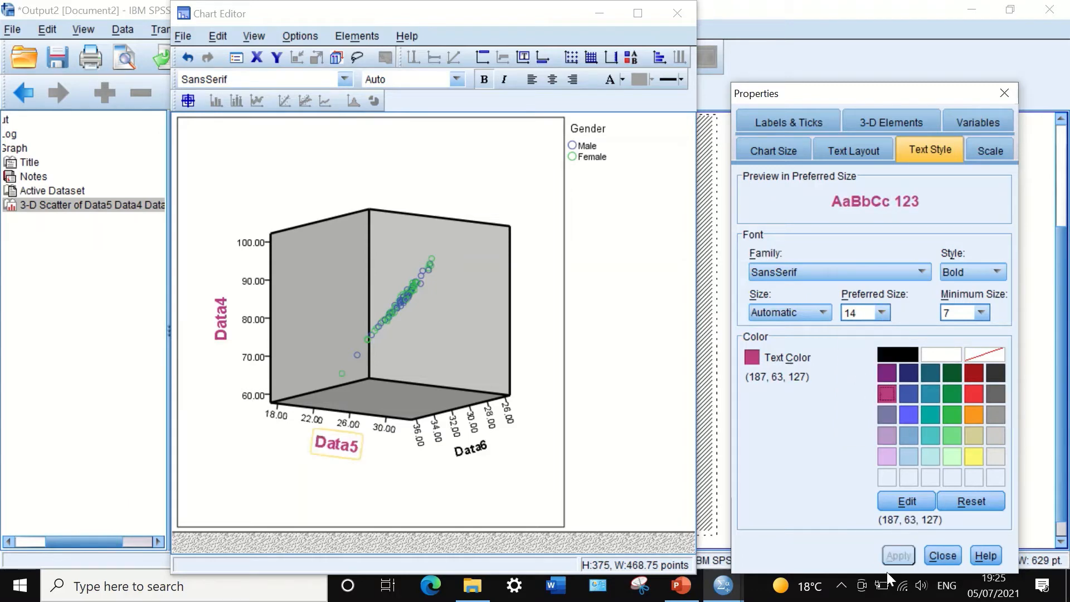
Step: Set the Data6 axis title's preferred font size to 14 and its text color to magenta (187, 63, 127)
left_click(474, 451)
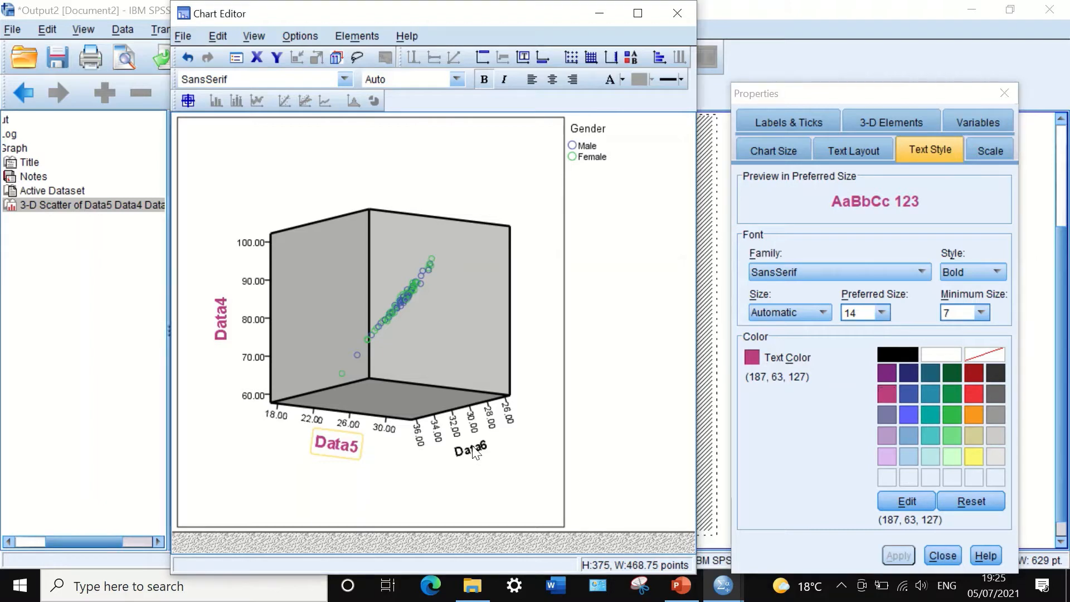
left_click(881, 313)
left_click(865, 373)
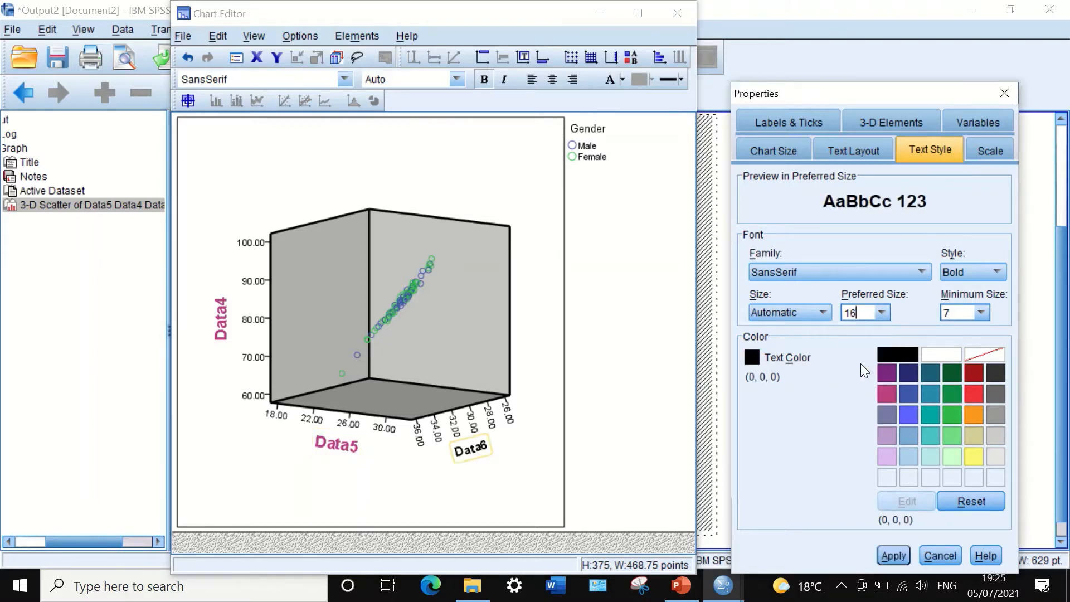
left_click(882, 313)
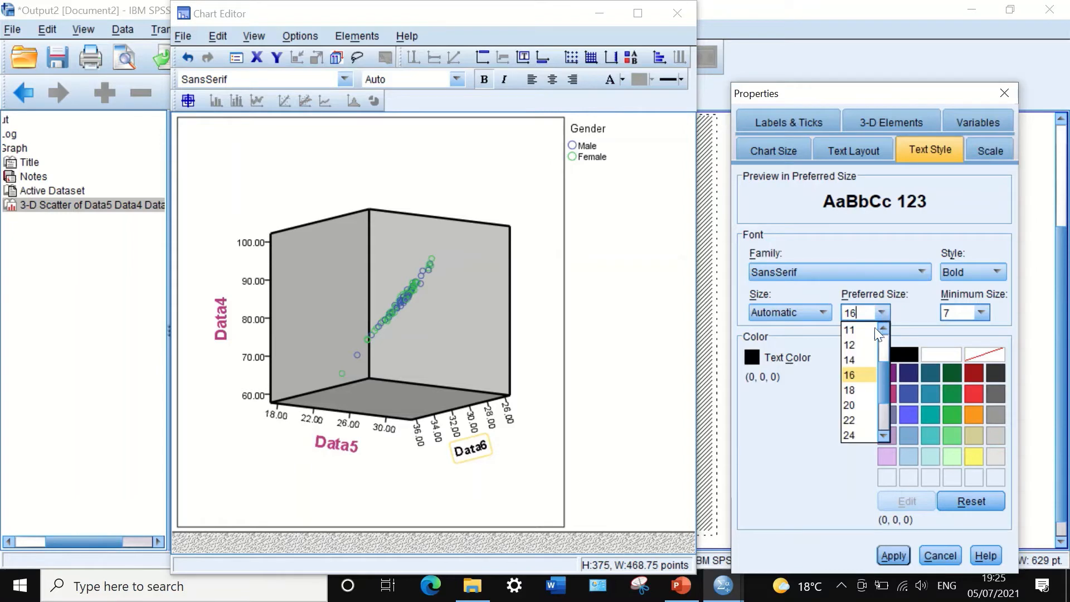
left_click(859, 364)
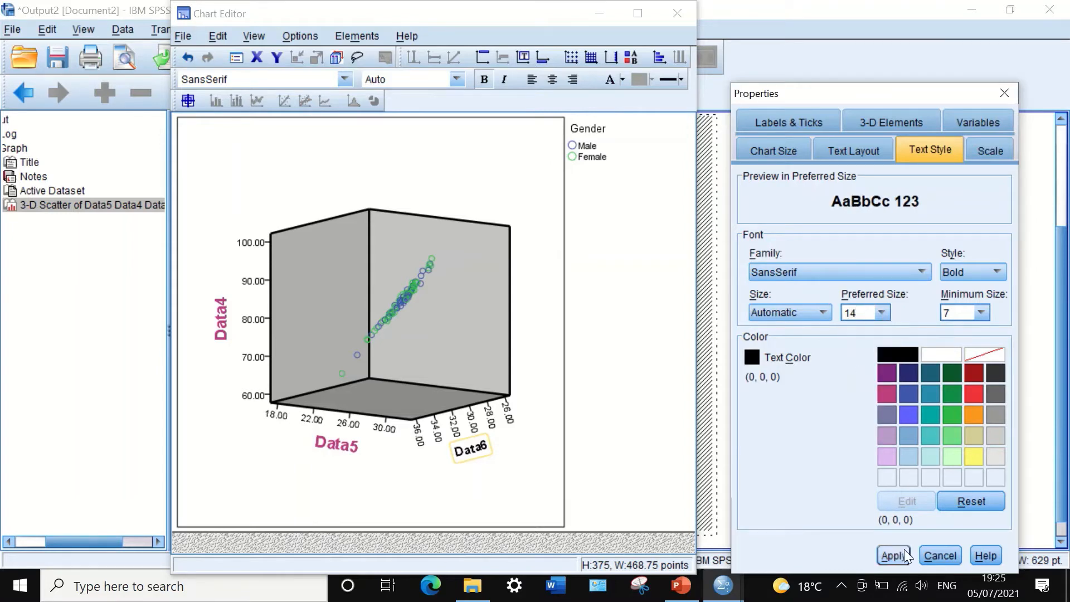
left_click(887, 395)
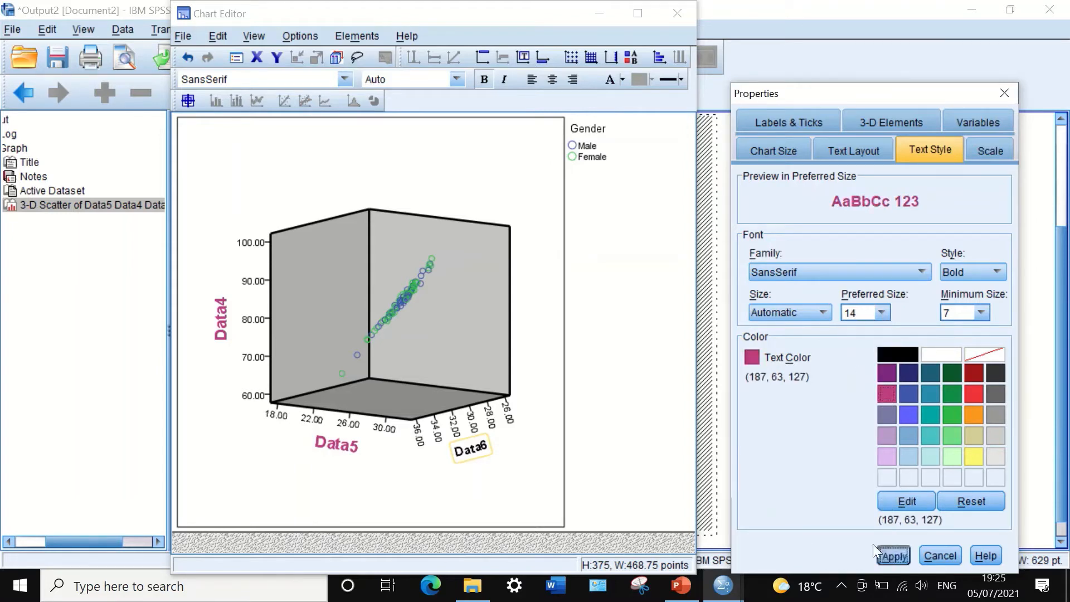
left_click(894, 555)
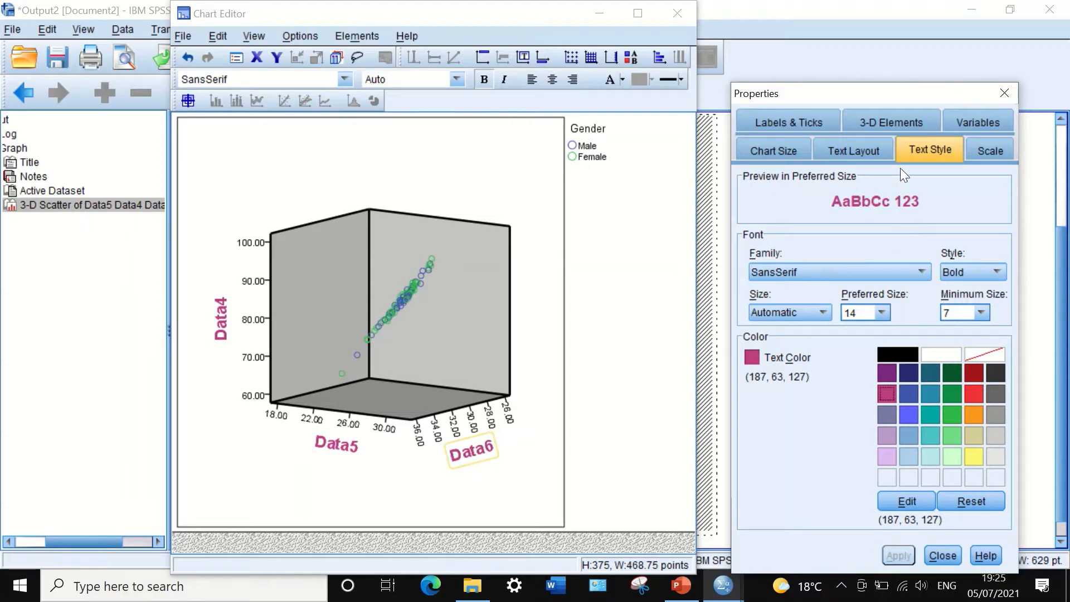
left_click(991, 150)
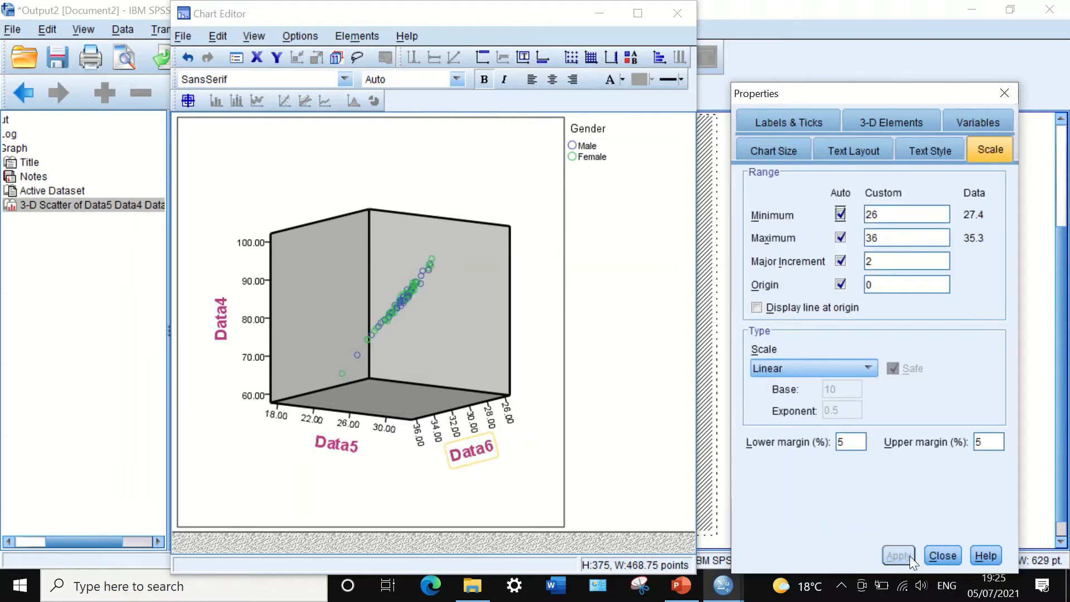
left_click(942, 555)
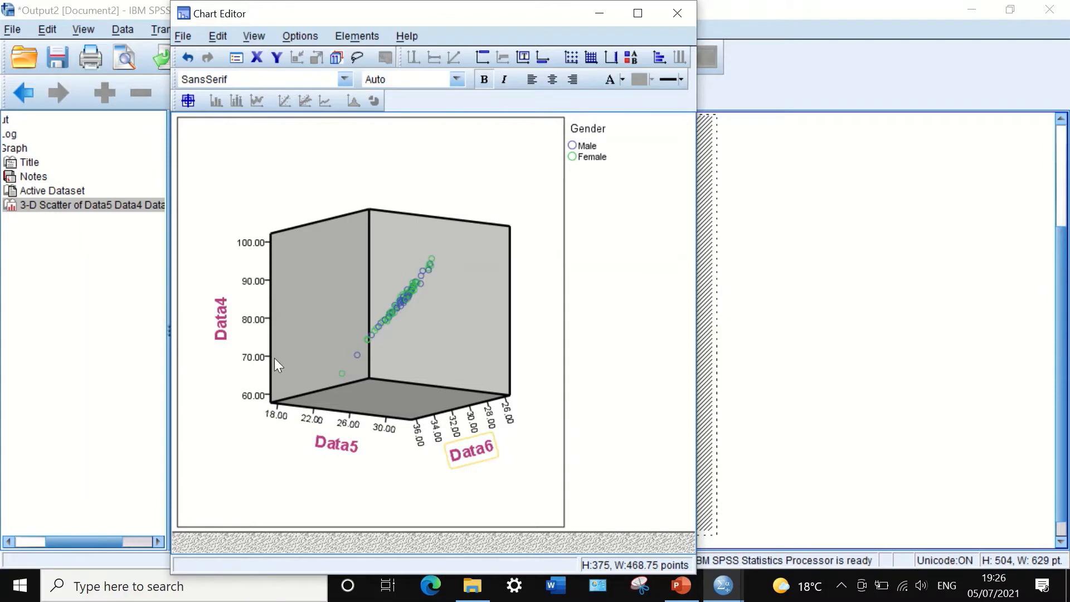
Step: Format the Data4 axis's tick numbers with 0 decimal places
double_click(260, 282)
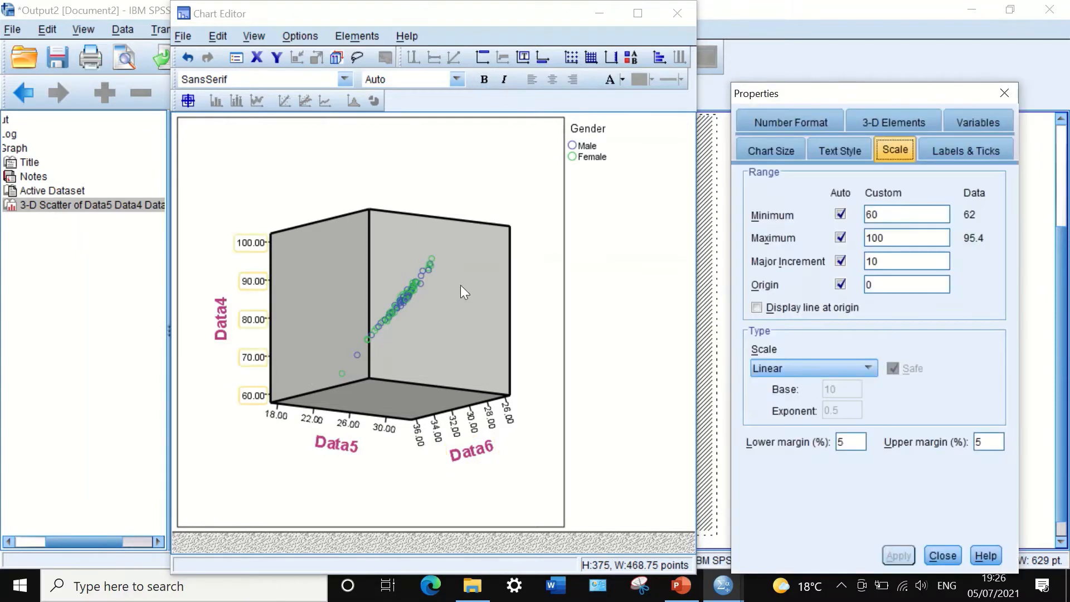
left_click(809, 124)
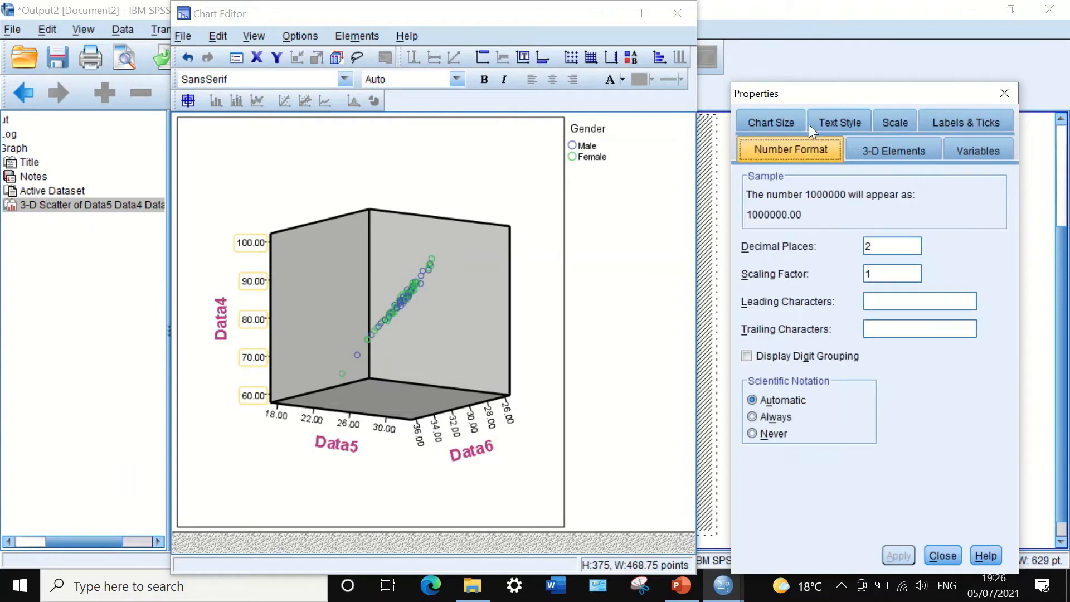
double_click(876, 246)
type("0")
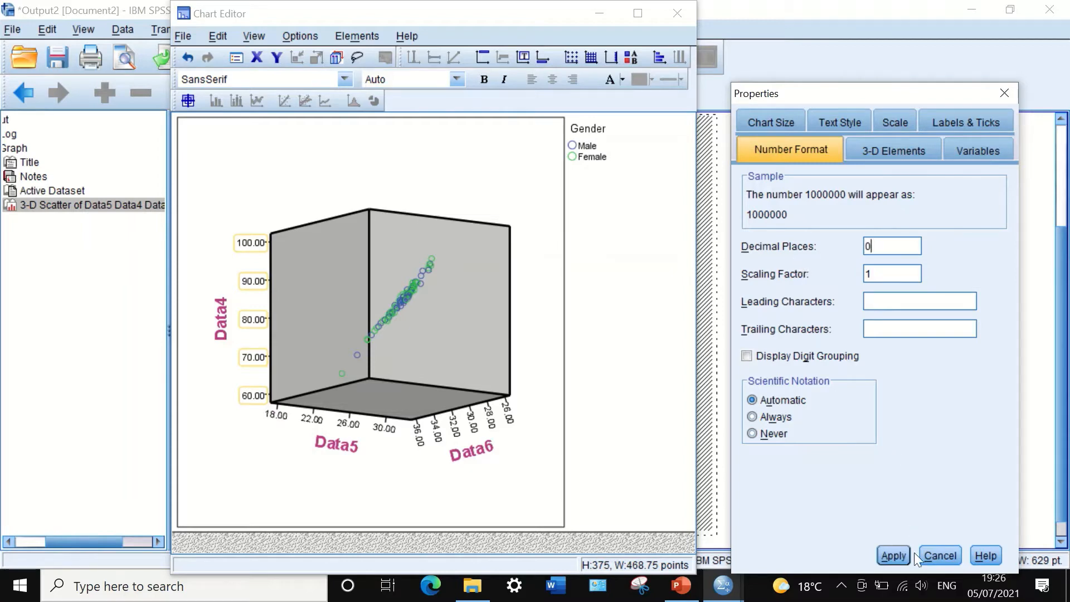
left_click(898, 555)
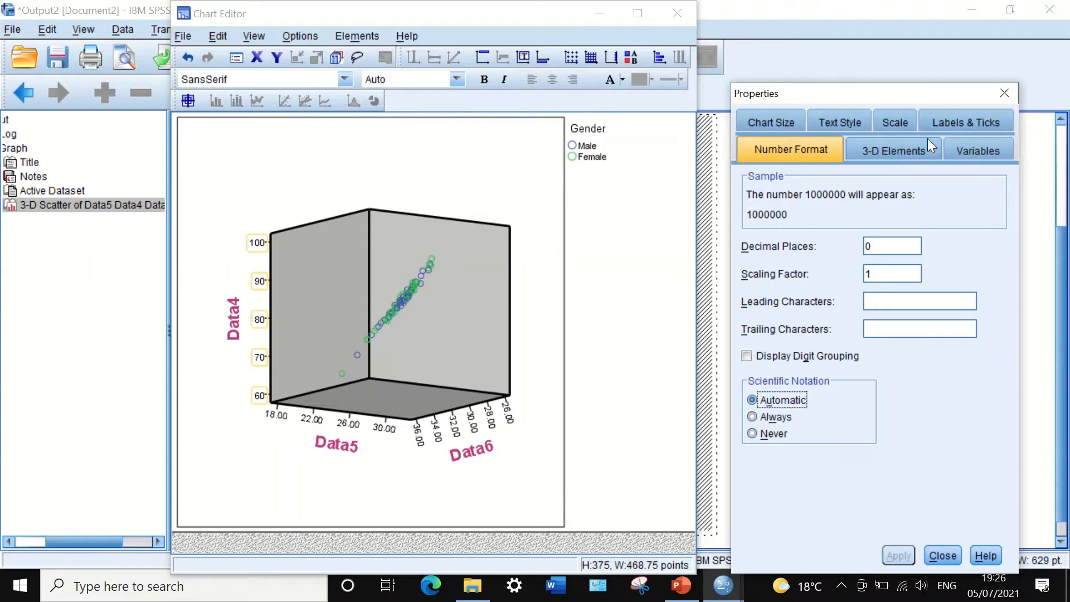
Step: Try a custom major increment of 8 on the Data4 axis scale
left_click(899, 119)
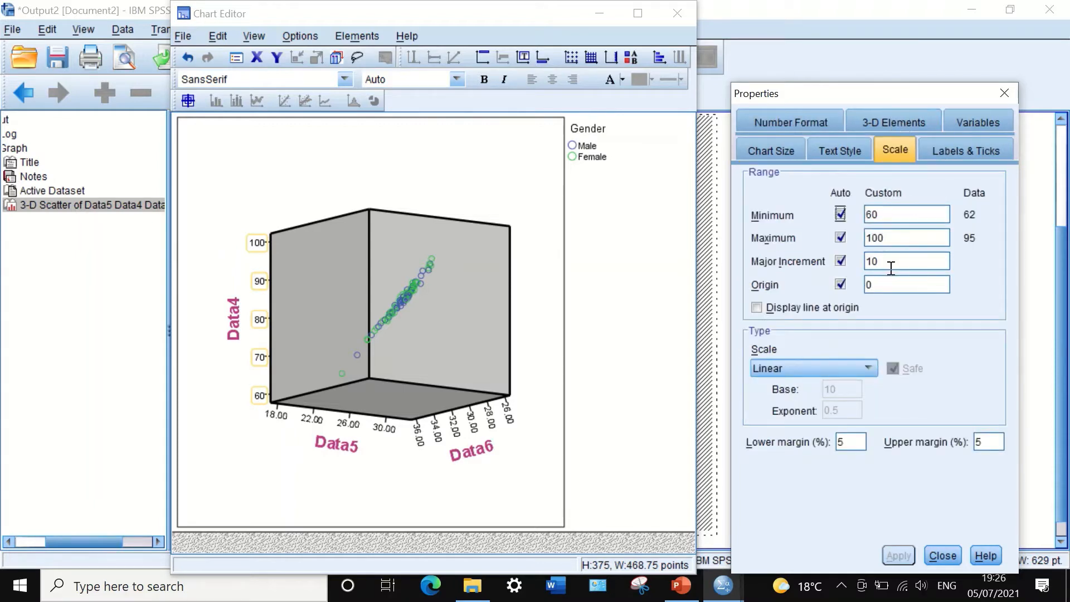
left_click(872, 261)
double_click(871, 260)
key("BackSpace")
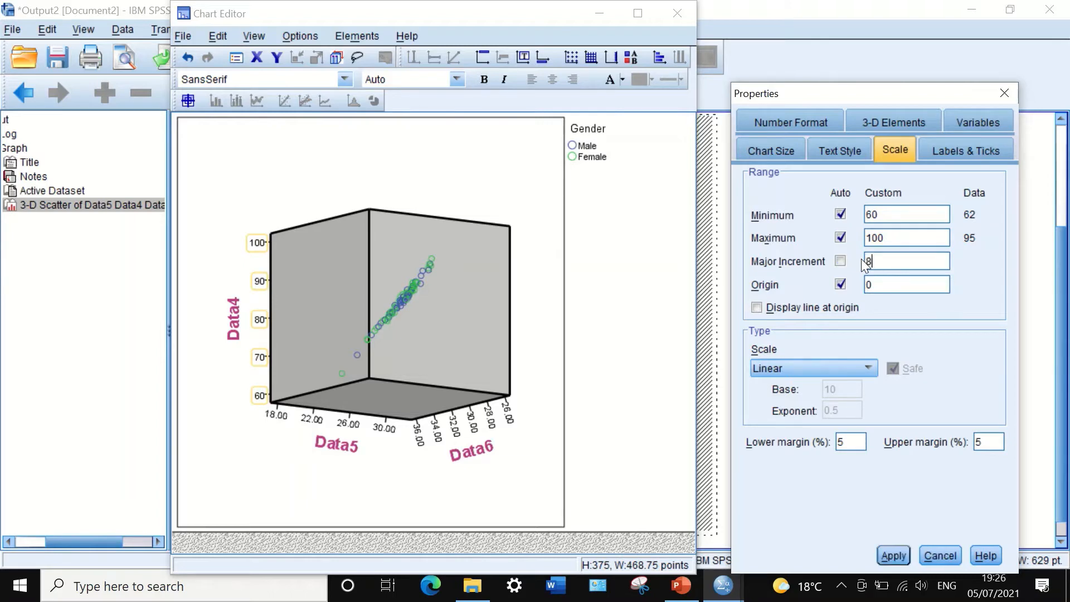
left_click(891, 554)
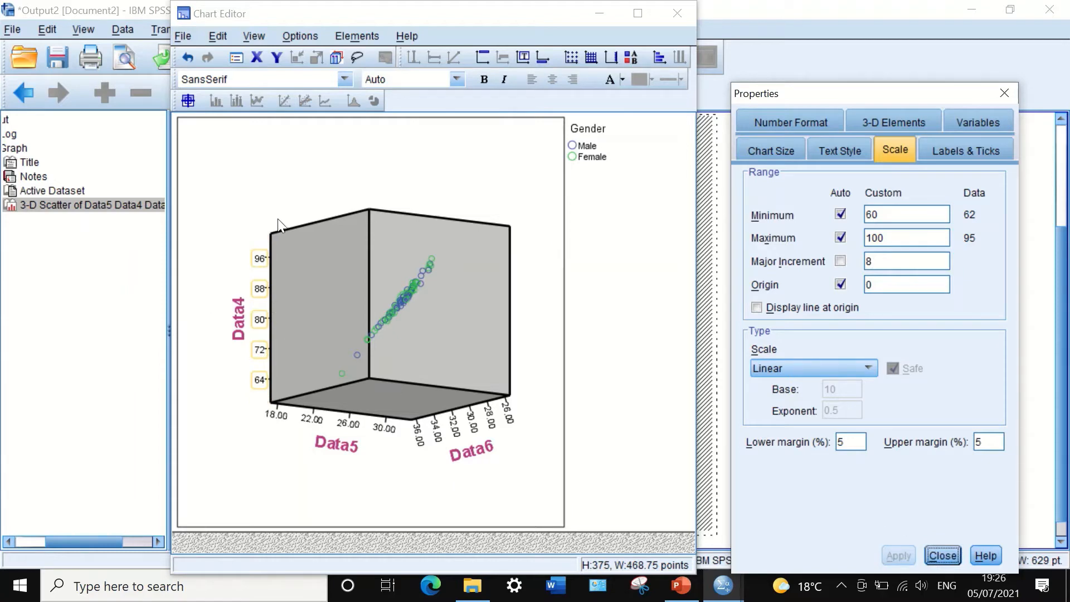
Step: Try a major increment of 15 on the Data4 axis scale
left_click(882, 262)
left_click_drag(882, 261, 858, 253)
type("15")
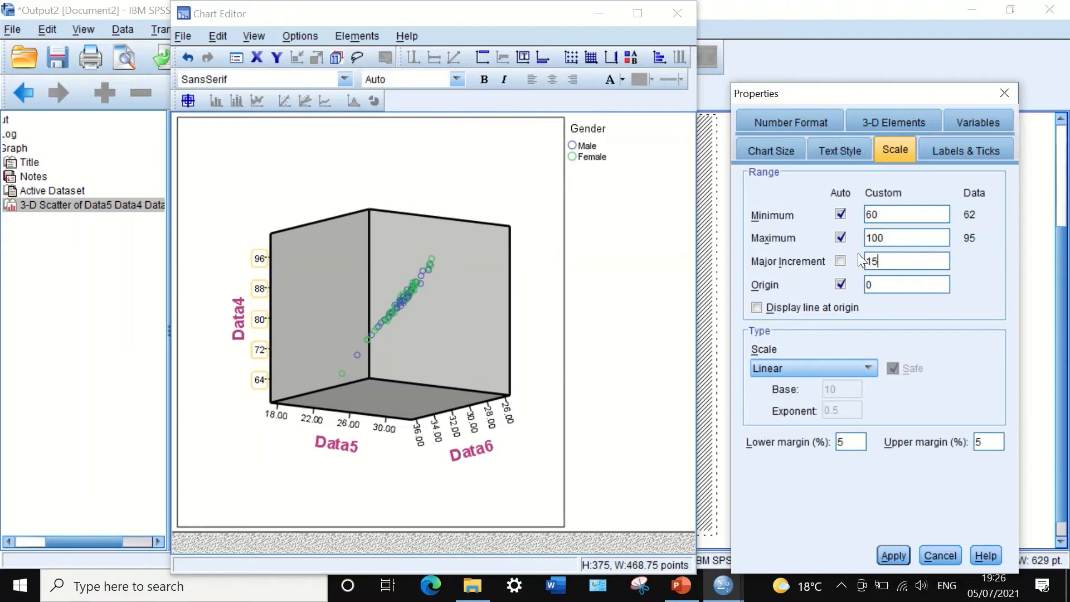
left_click(893, 556)
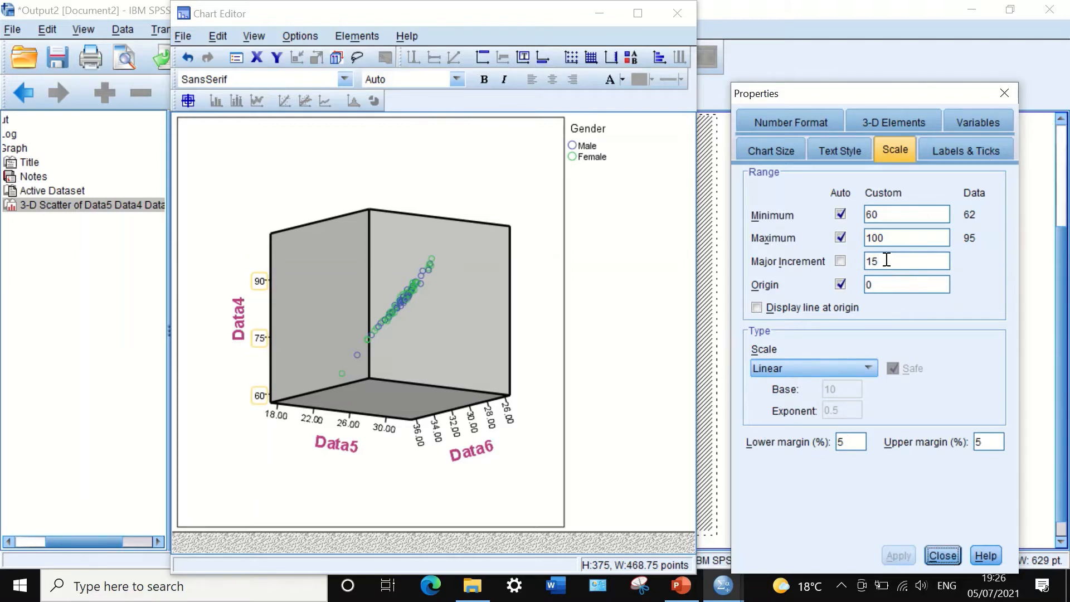
Step: Set the Data4 axis scale's major increment to 10
left_click_drag(887, 261, 864, 260)
type("1")
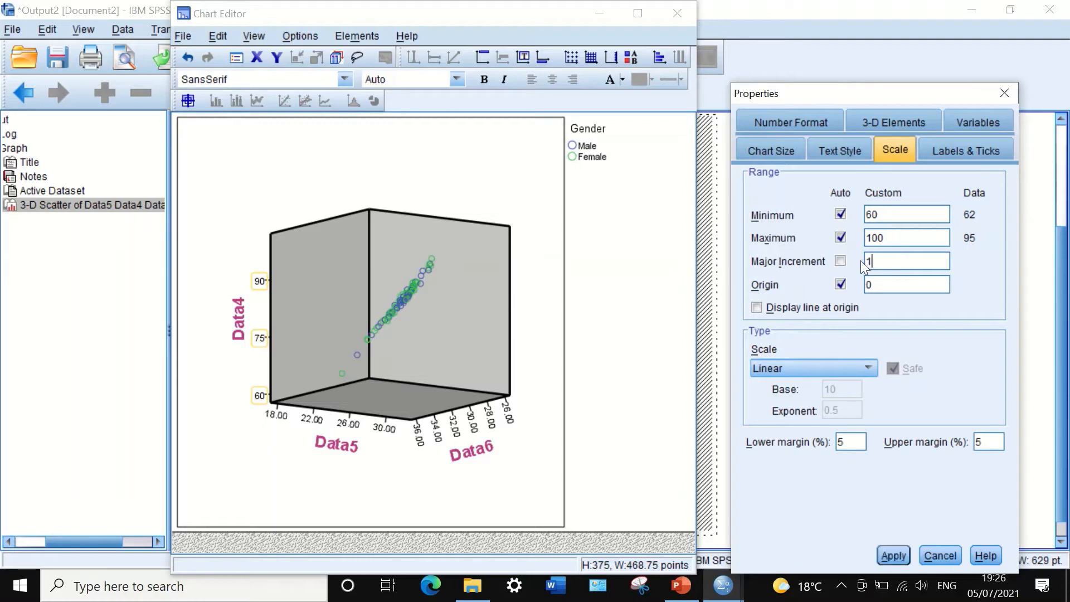
key("Return")
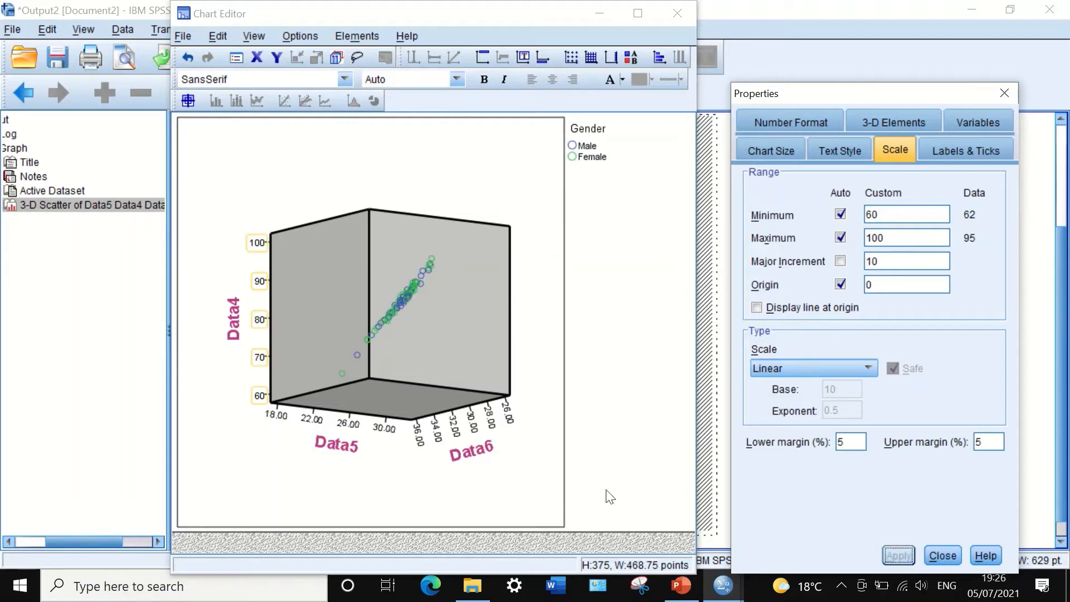
Step: Format the Data5 axis's tick numbers with 0 decimal places and check the axis's scale settings
left_click(379, 432)
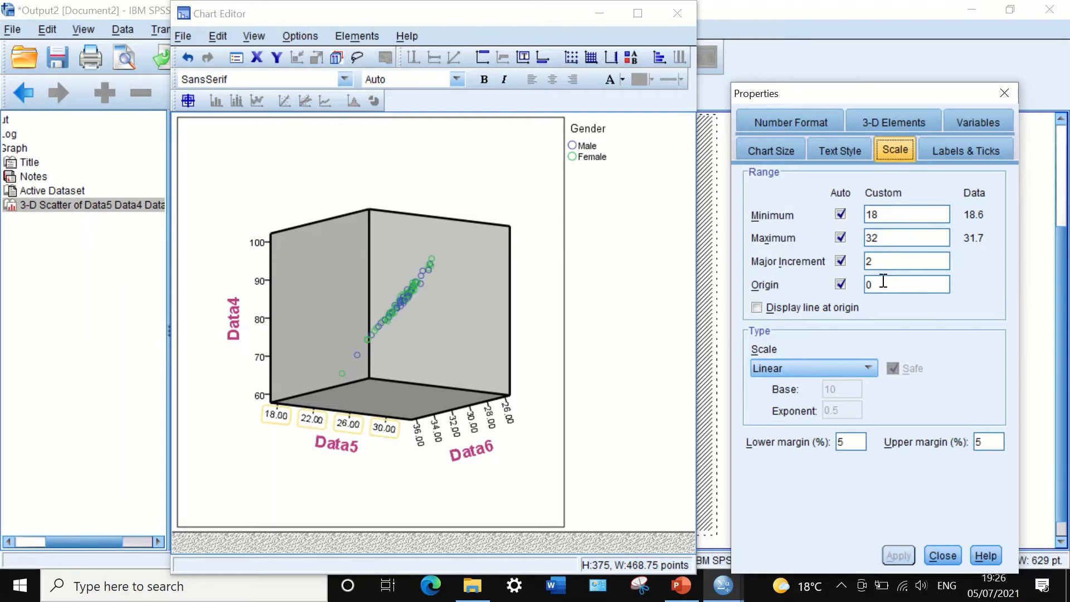
left_click(790, 119)
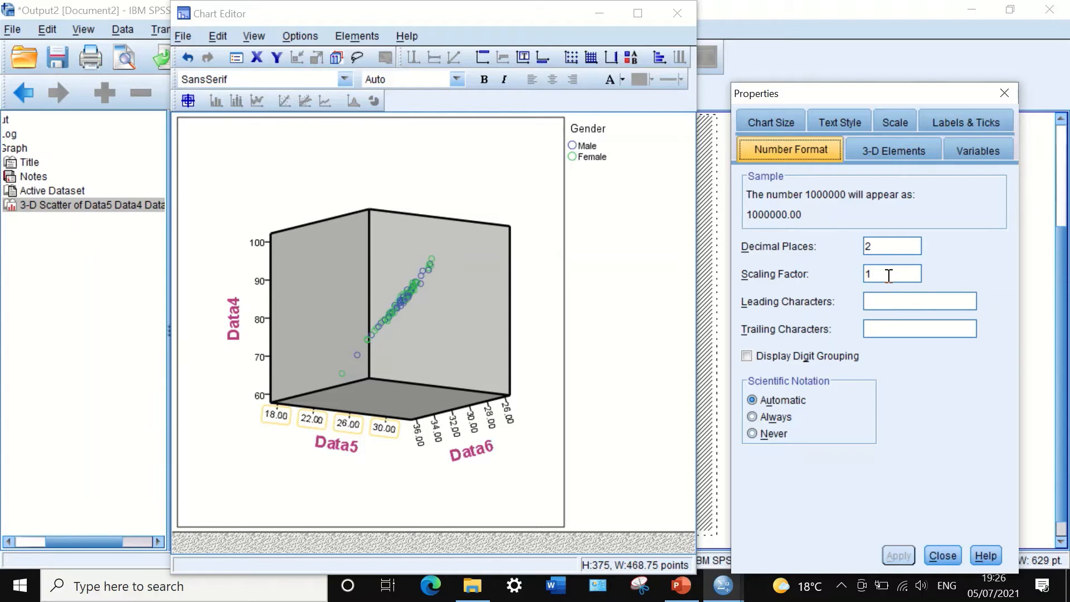
left_click_drag(882, 246, 838, 239)
type("0")
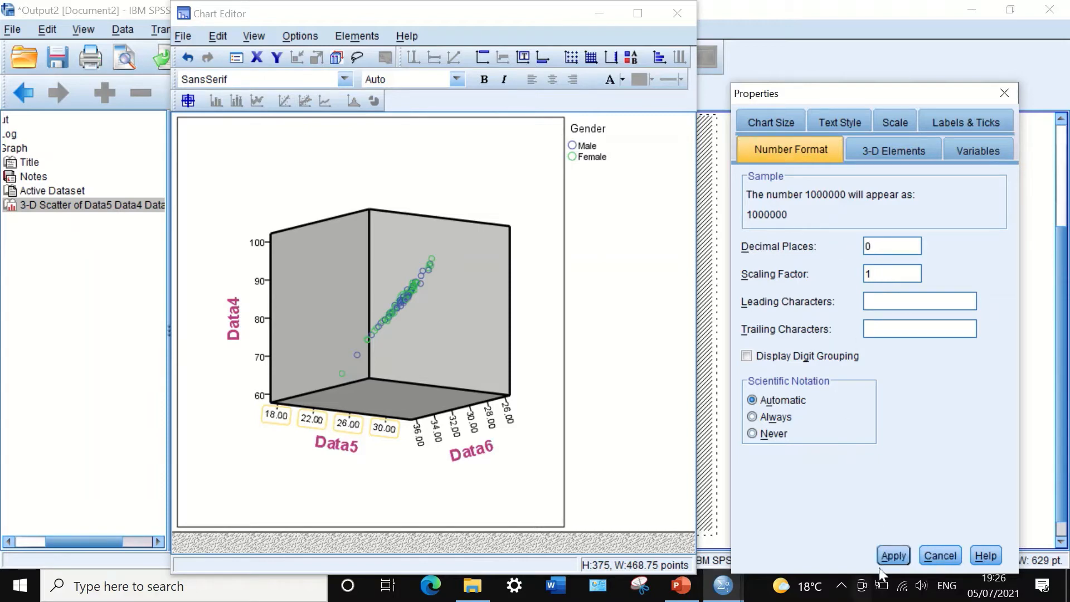
left_click(894, 555)
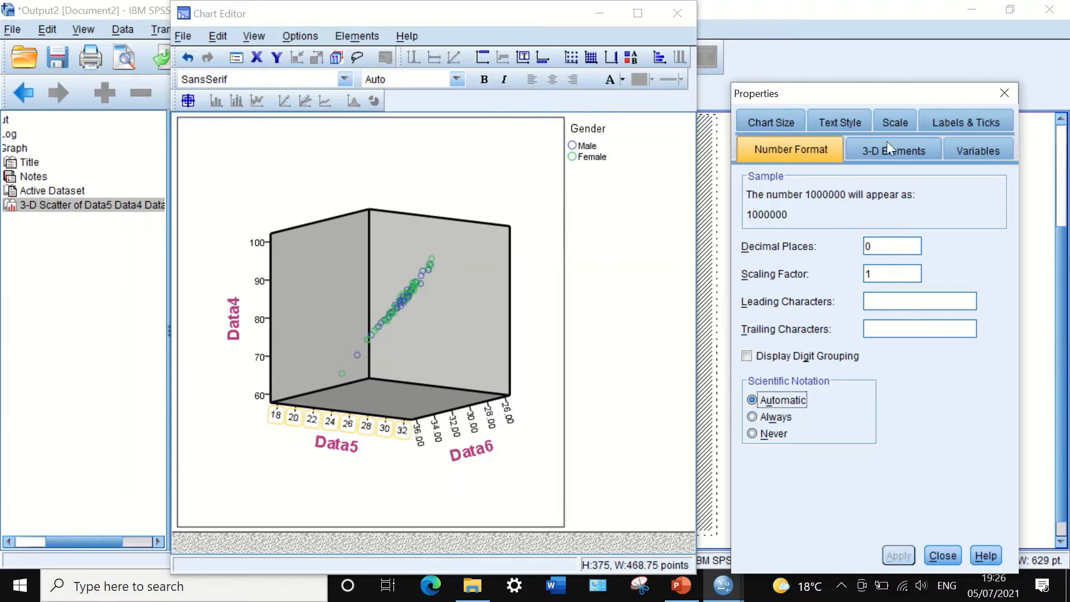
left_click(898, 129)
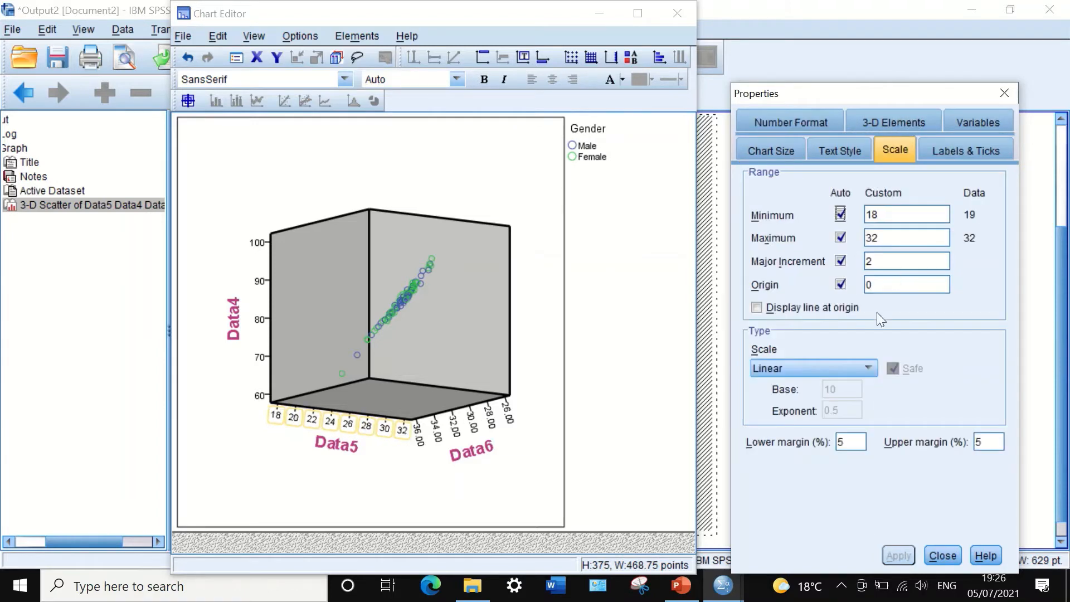
Step: Format the Data6 axis's tick numbers with 0 decimal places
left_click(494, 420)
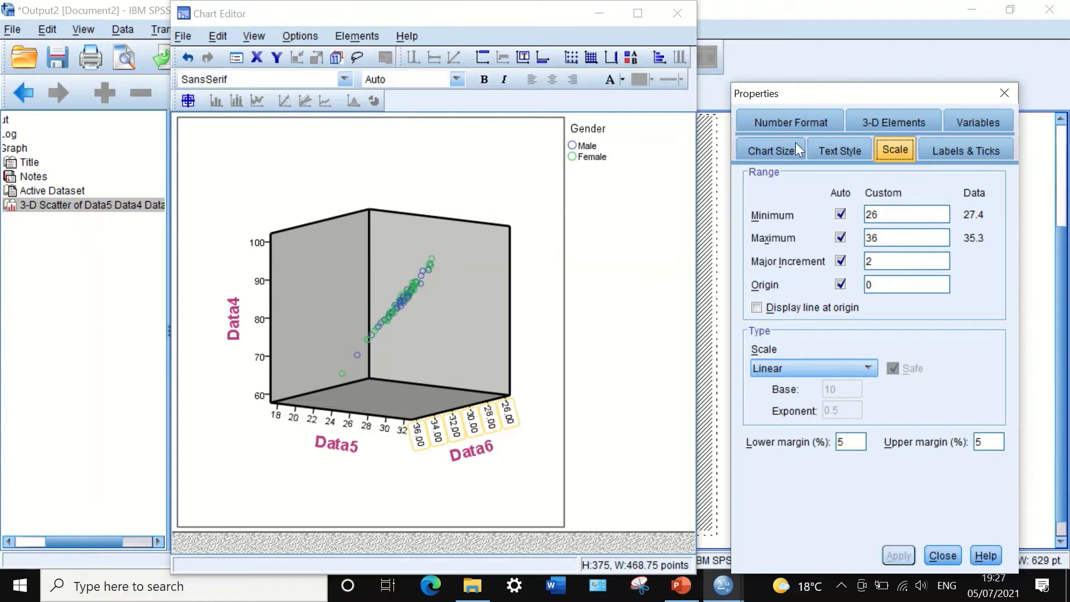
left_click(822, 122)
double_click(875, 244)
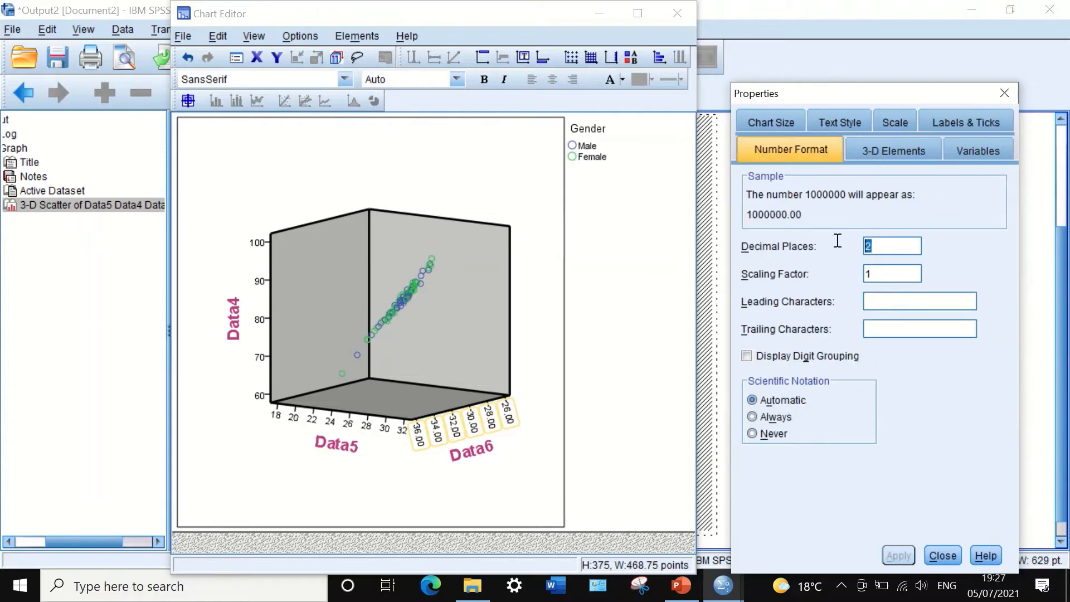
type("0")
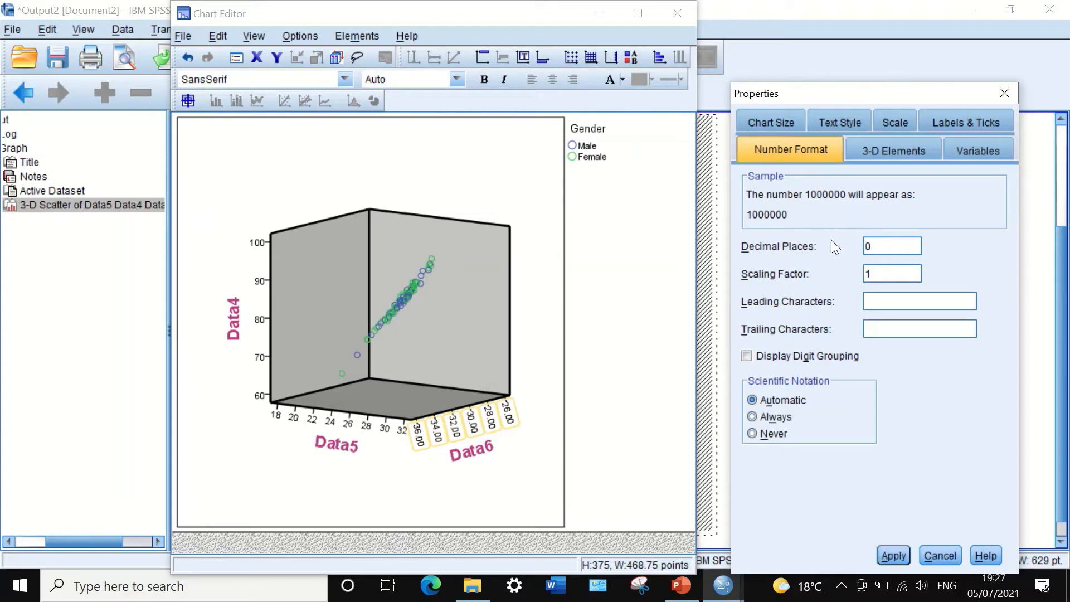
left_click(891, 553)
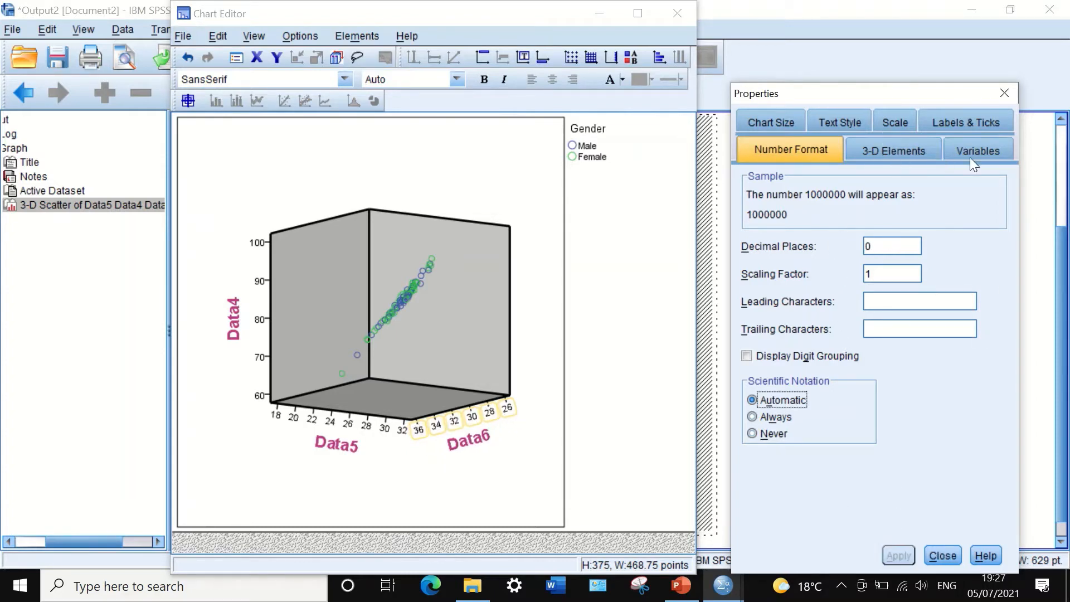
Step: Change the Data6 axis's tick numbers to red text (239, 51, 56)
left_click(889, 124)
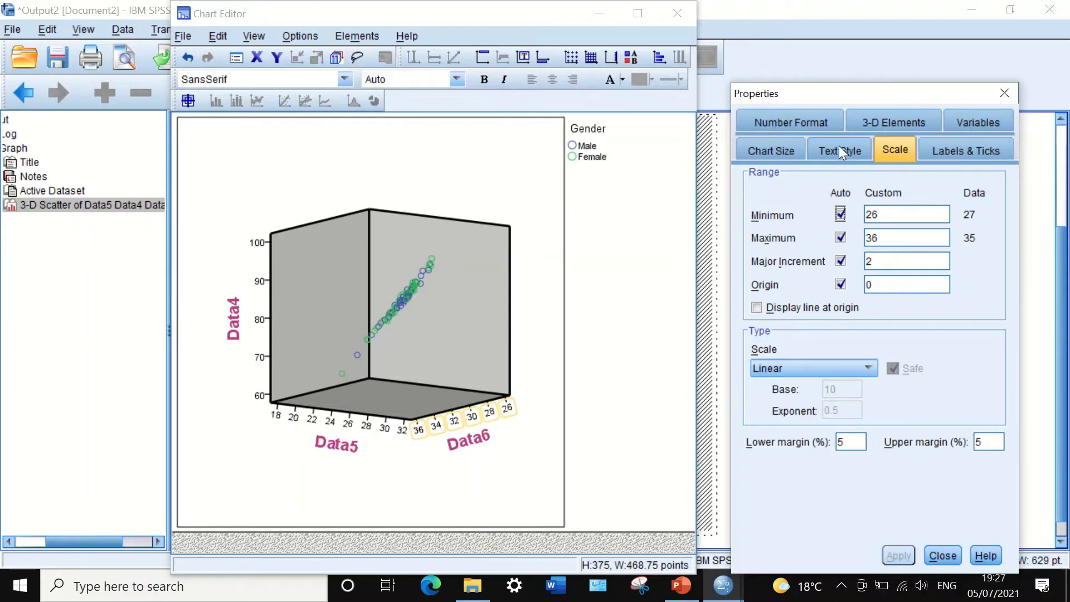
left_click(853, 149)
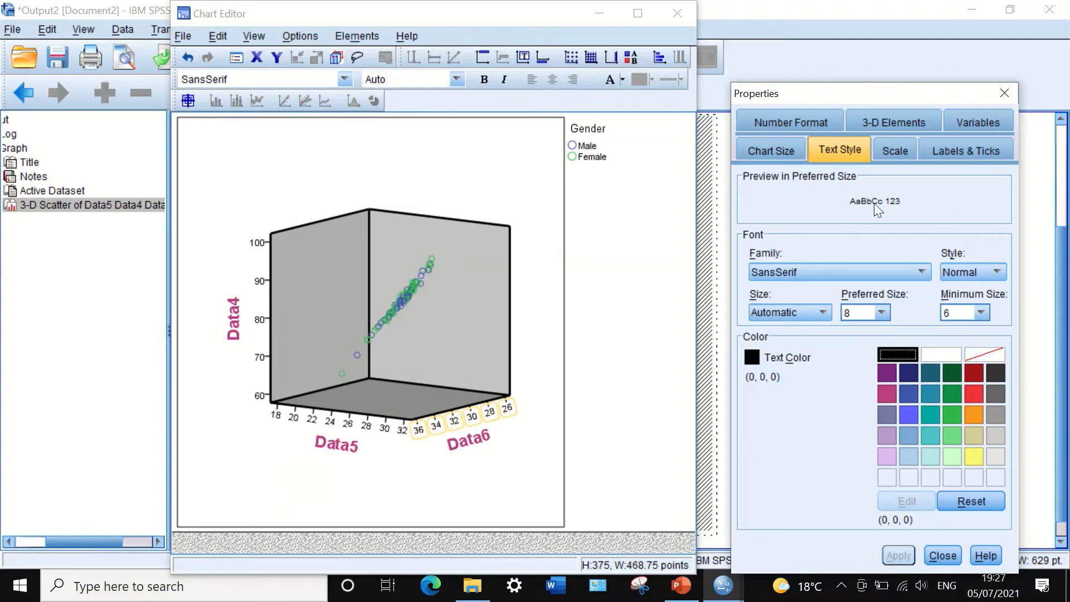
left_click(973, 393)
left_click(898, 556)
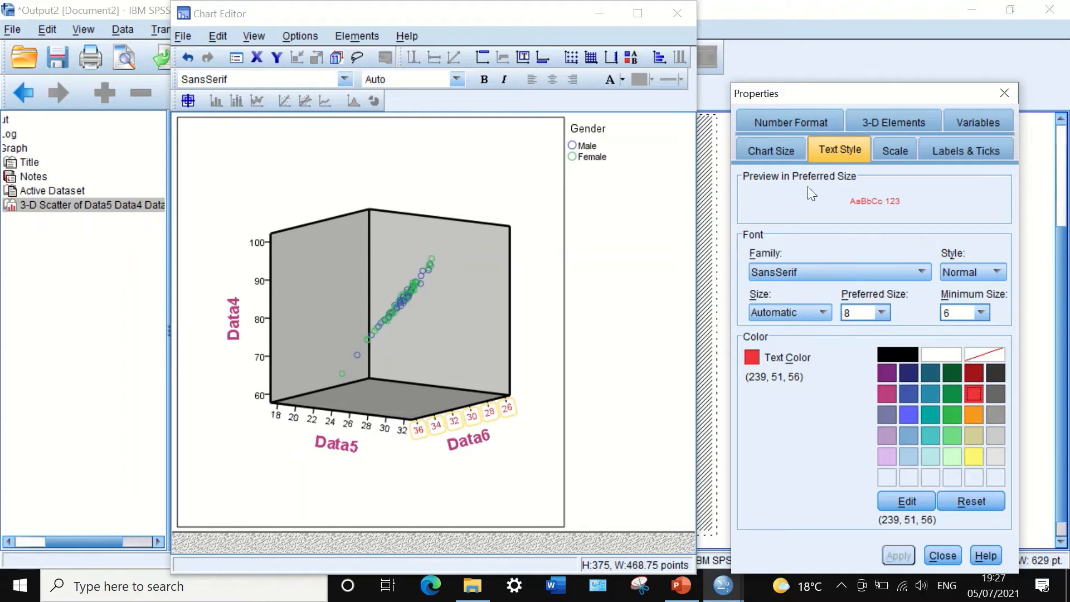
Step: Rotate the 3-D scatterplot to 10 vertical and 244 horizontal
left_click(942, 556)
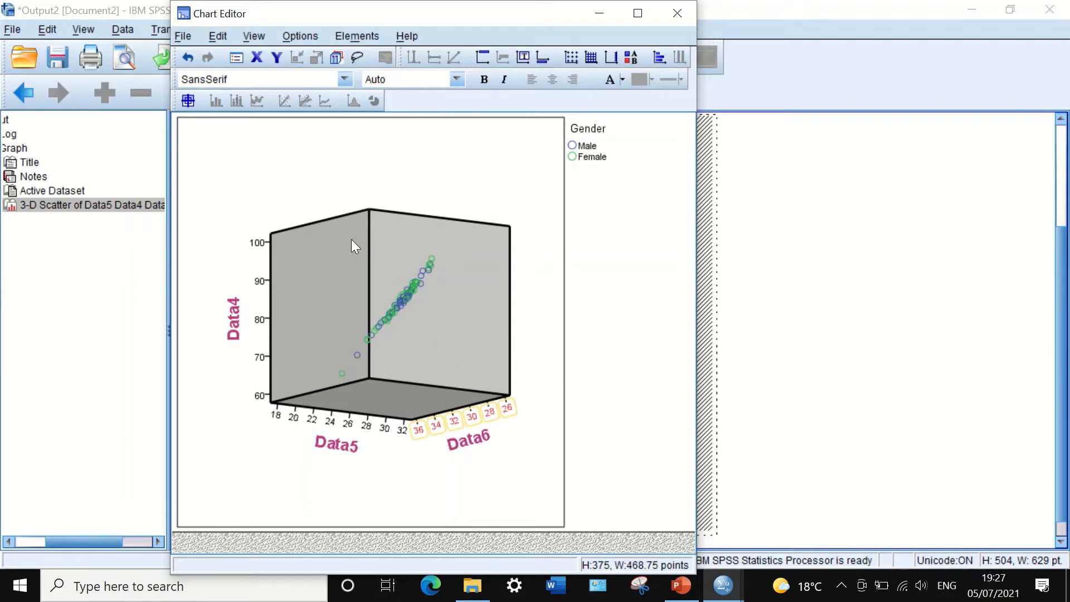
double_click(329, 180)
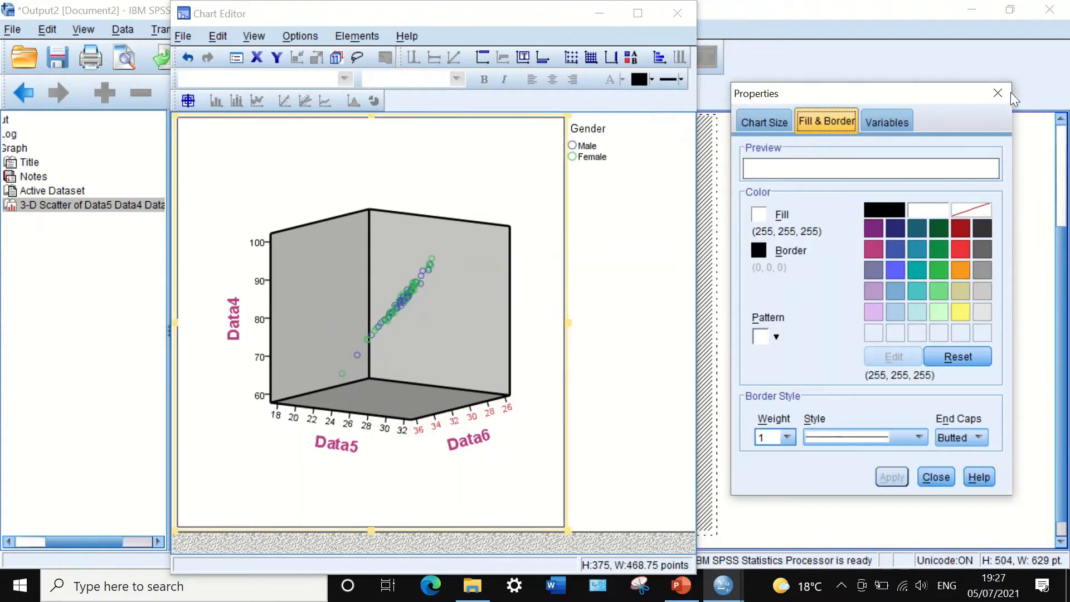
left_click(998, 94)
right_click(434, 157)
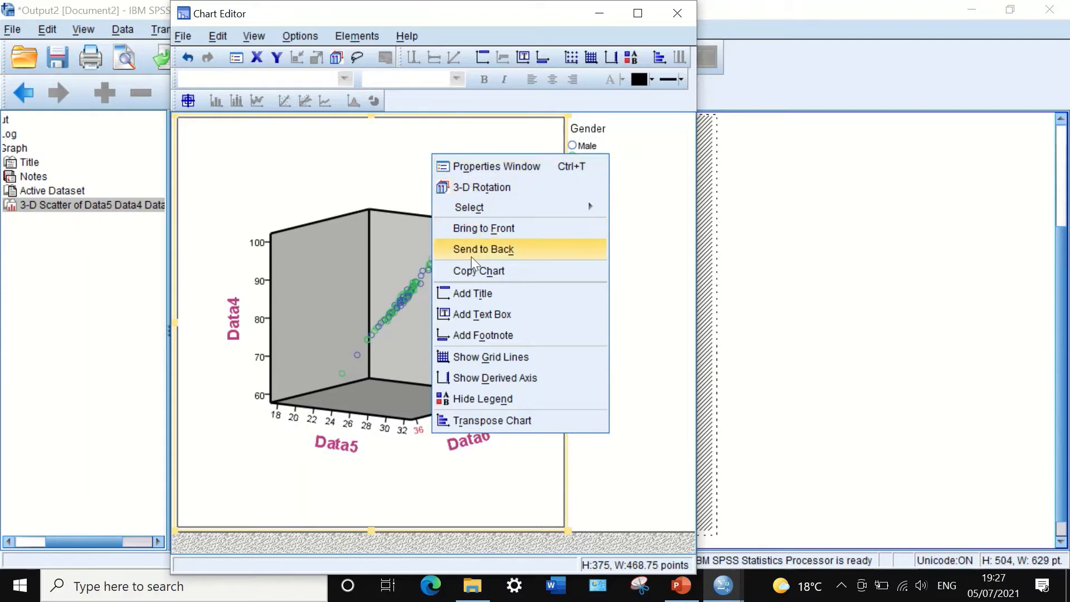
left_click(463, 186)
left_click_drag(401, 329, 278, 323)
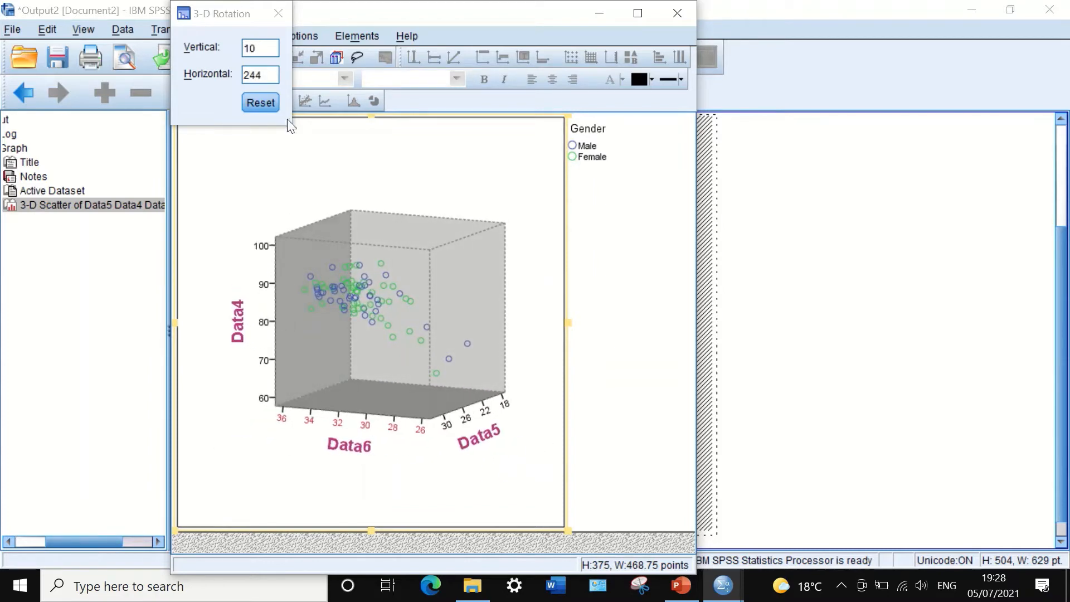
left_click(278, 14)
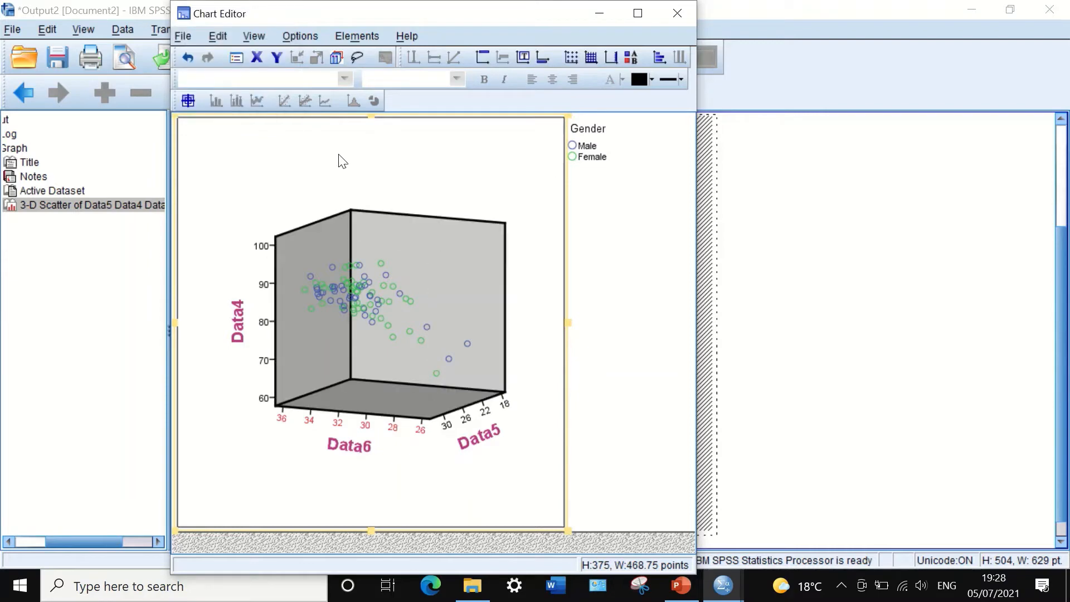
Step: Add a chart title reading "Correlation"
right_click(343, 157)
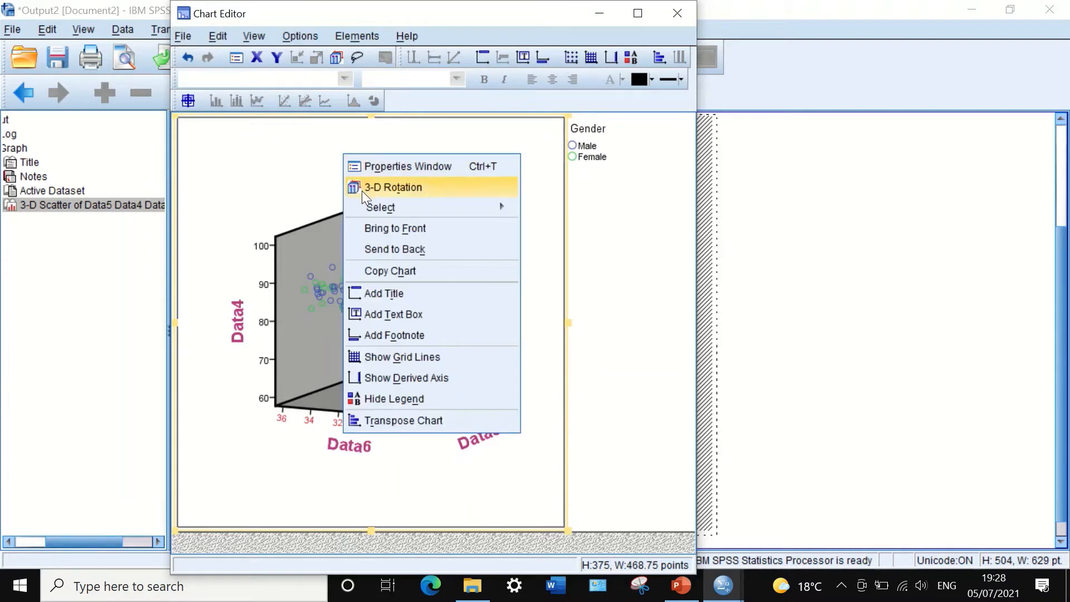
left_click(369, 296)
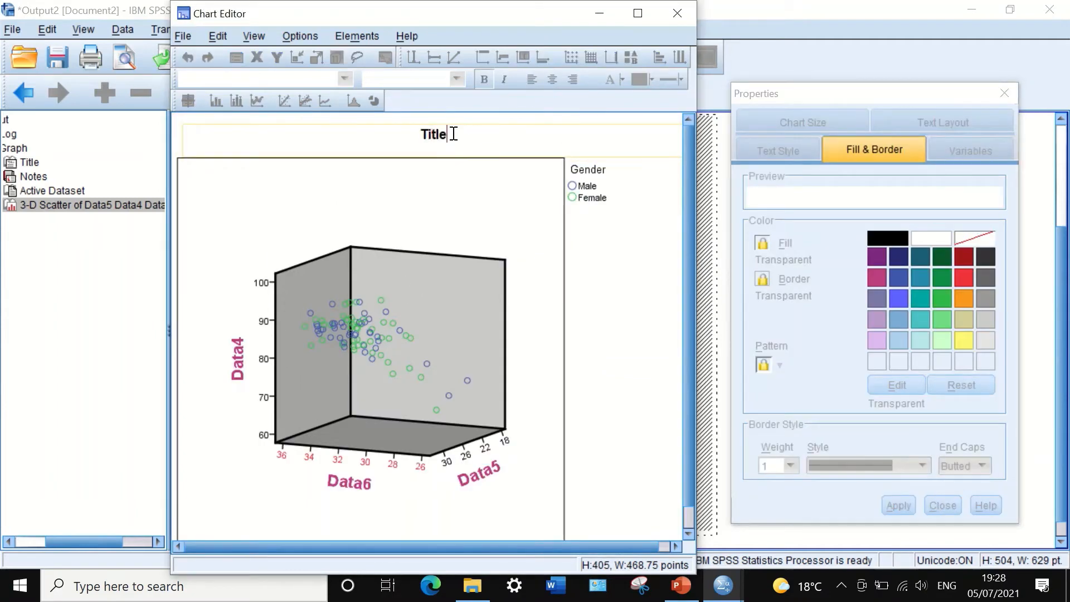
left_click(483, 132)
type("correlation")
left_click(412, 136)
key("BackSpace")
key("BackSpace")
type("Co")
left_click(504, 192)
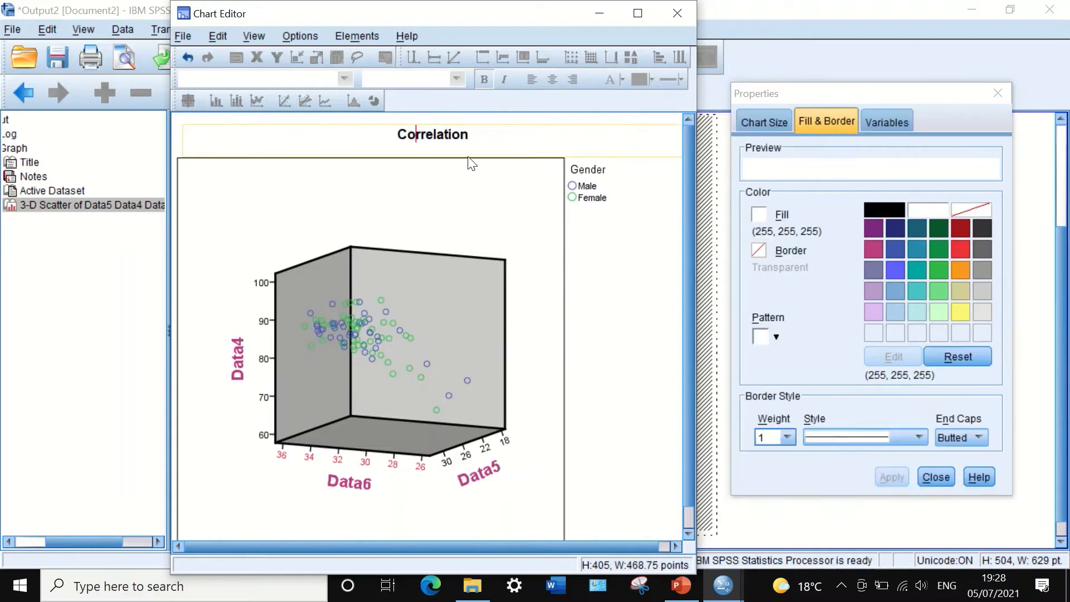
left_click(412, 176)
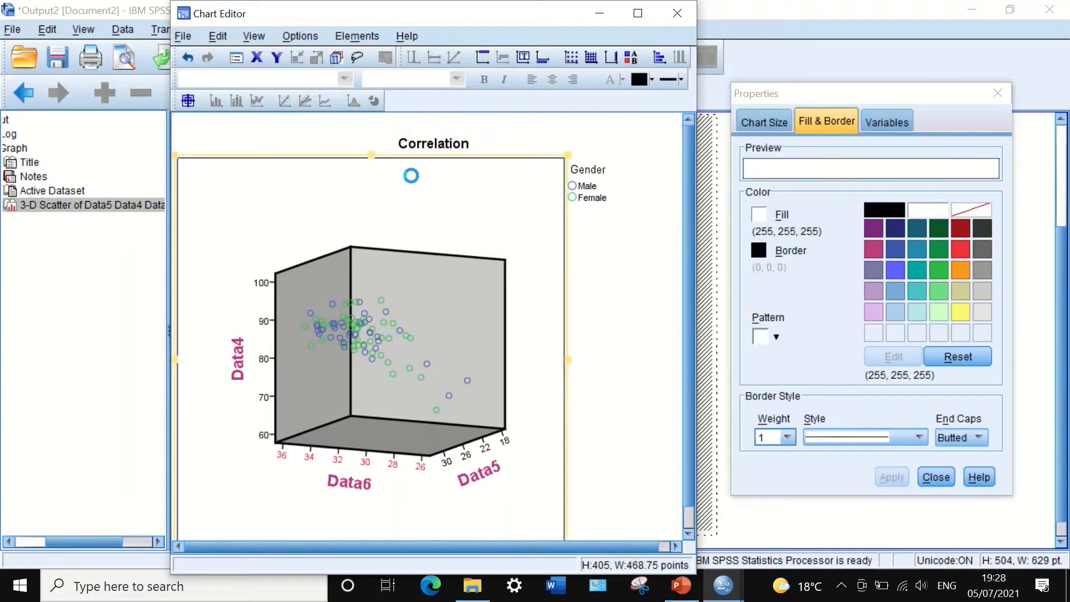
Step: Add a footnote below the chart and replace its placeholder text with "Figure1"
right_click(411, 176)
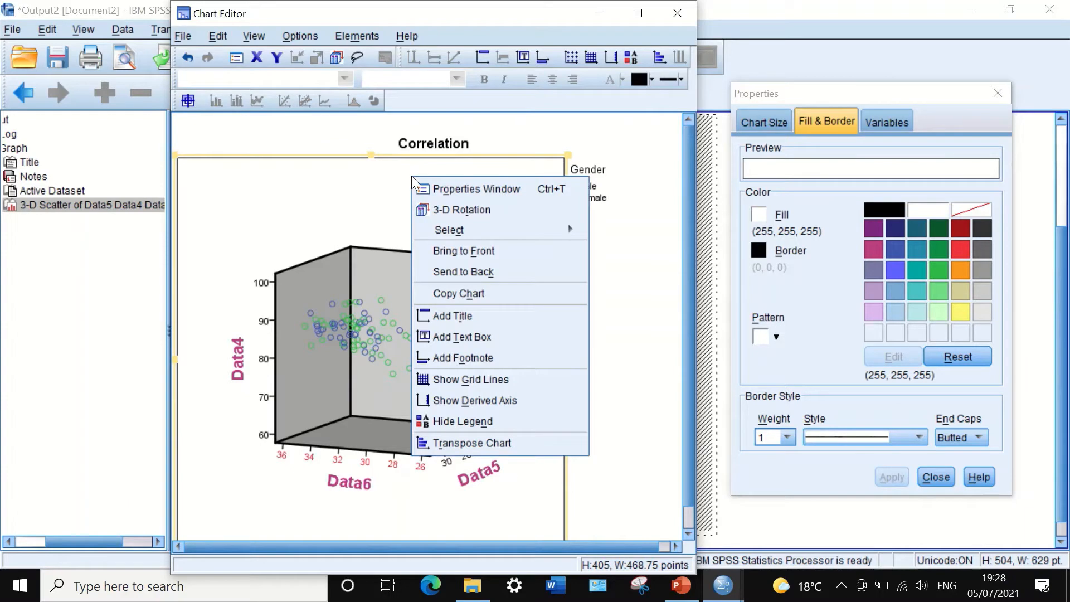
left_click(458, 358)
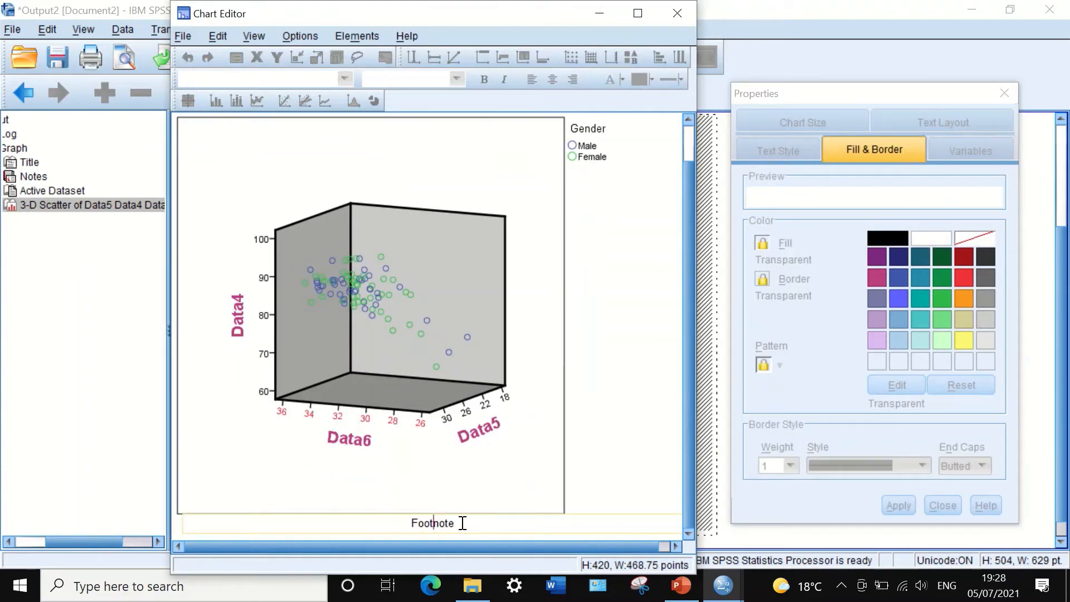
left_click_drag(462, 523, 406, 522)
left_click(425, 508)
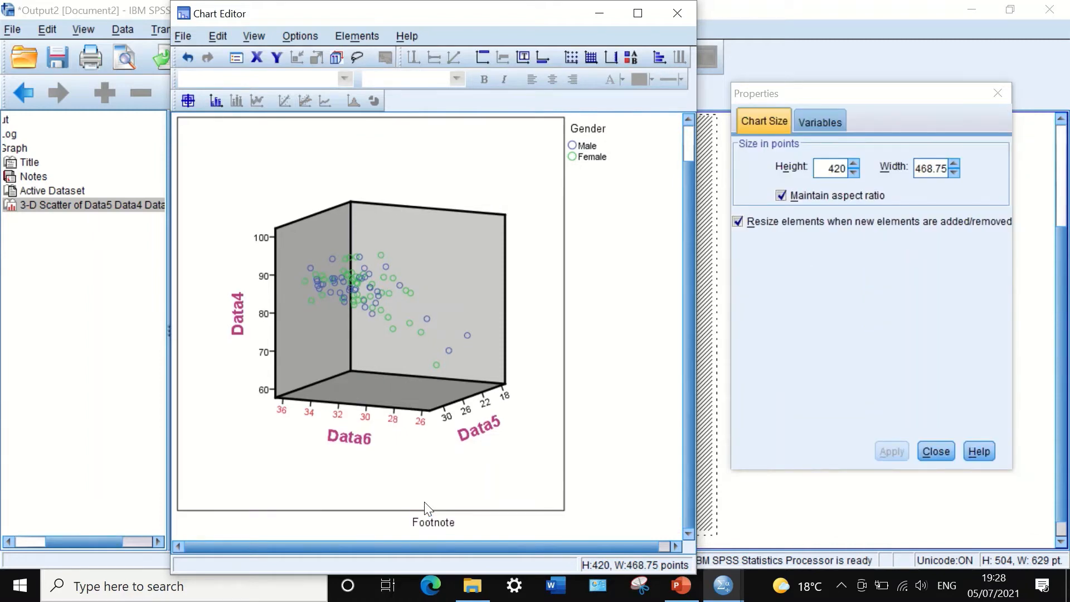
left_click(442, 528)
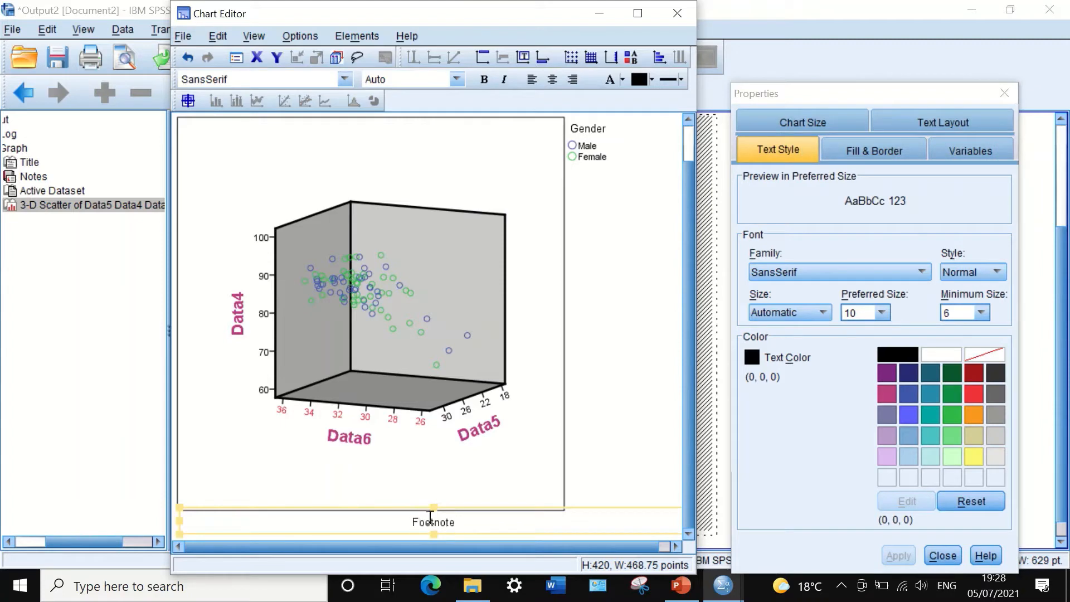
left_click(433, 520)
key("Escape")
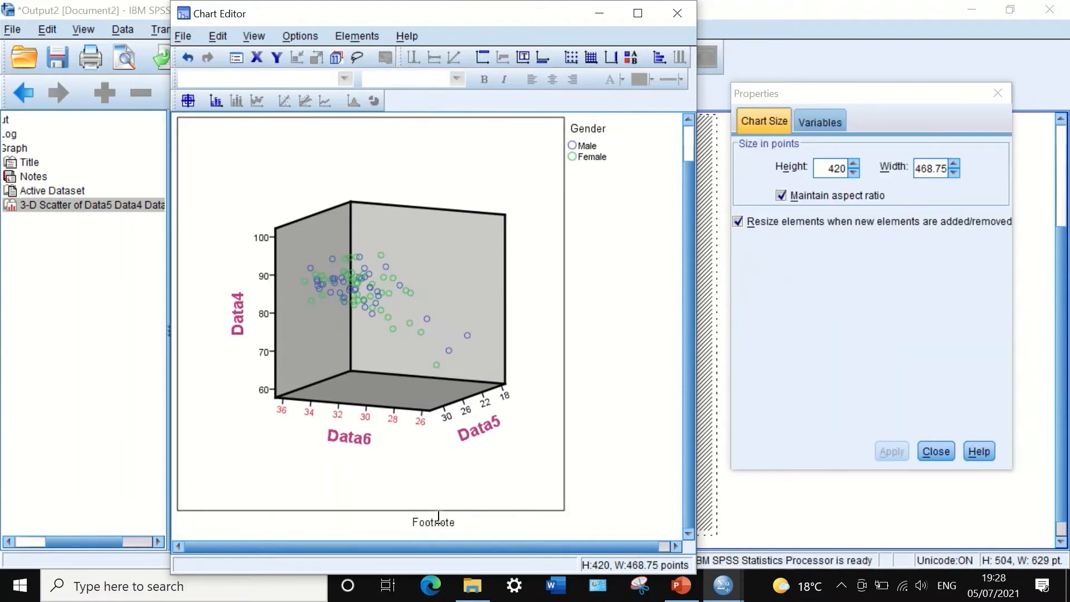
left_click(431, 531)
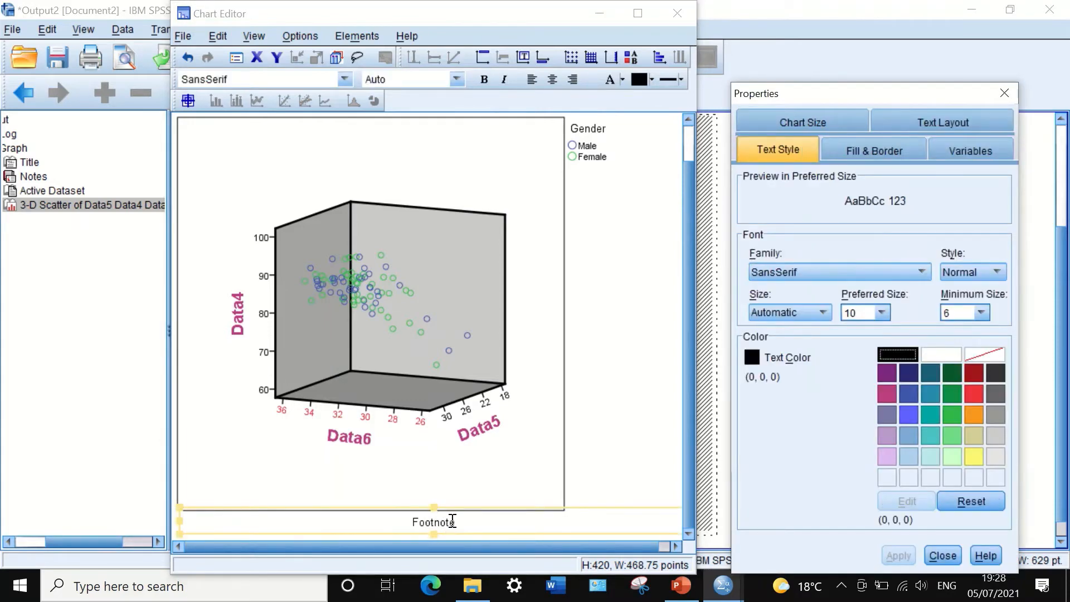
double_click(415, 518)
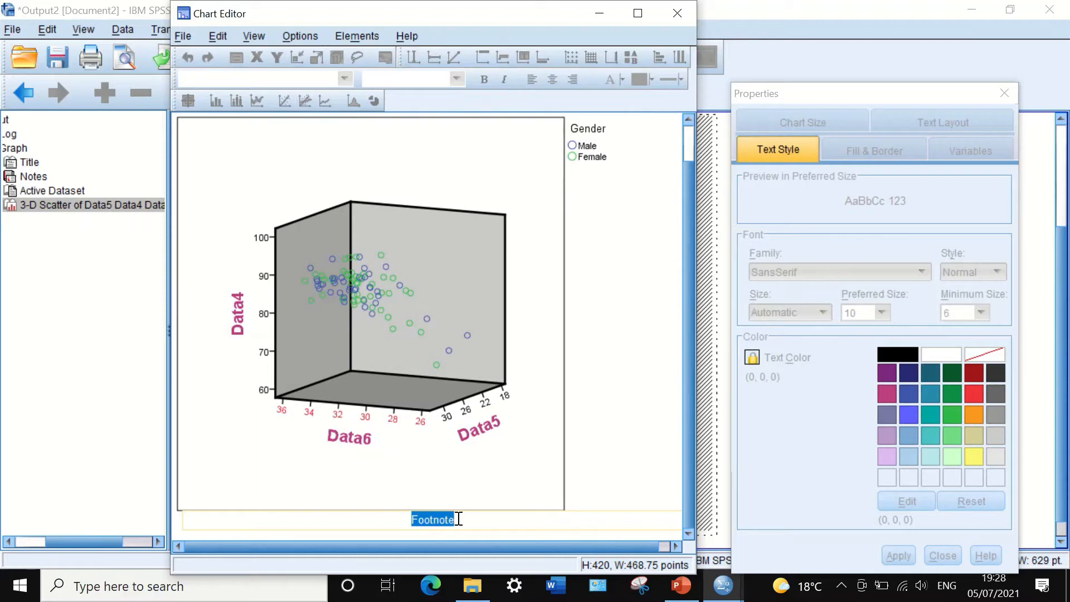
key("BackSpace")
type("Figure1")
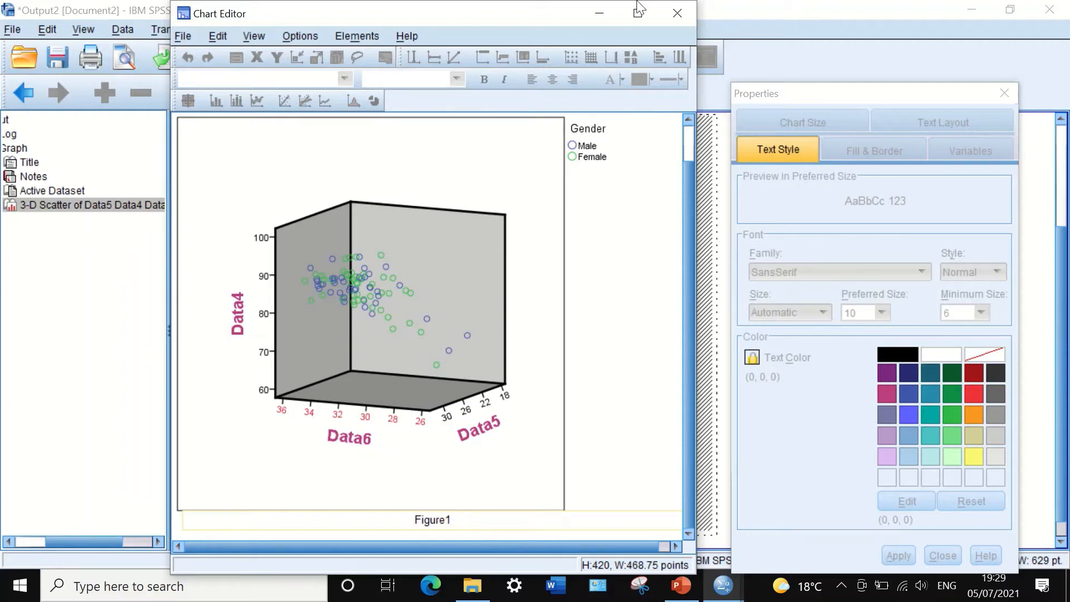
left_click(456, 186)
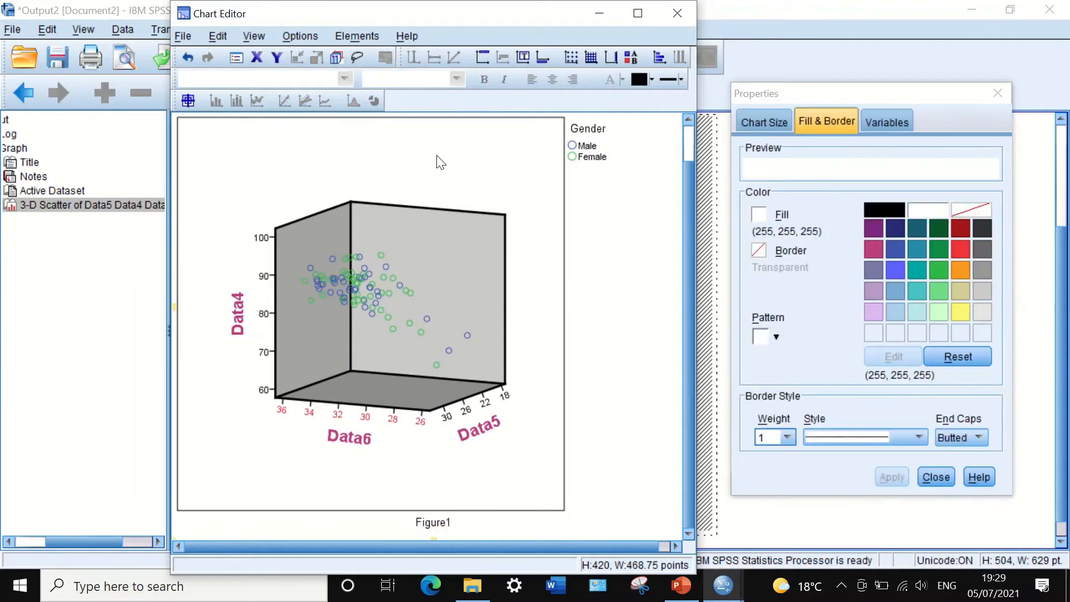
Step: Hide the Gender legend and show it again
left_click(437, 158)
right_click(439, 156)
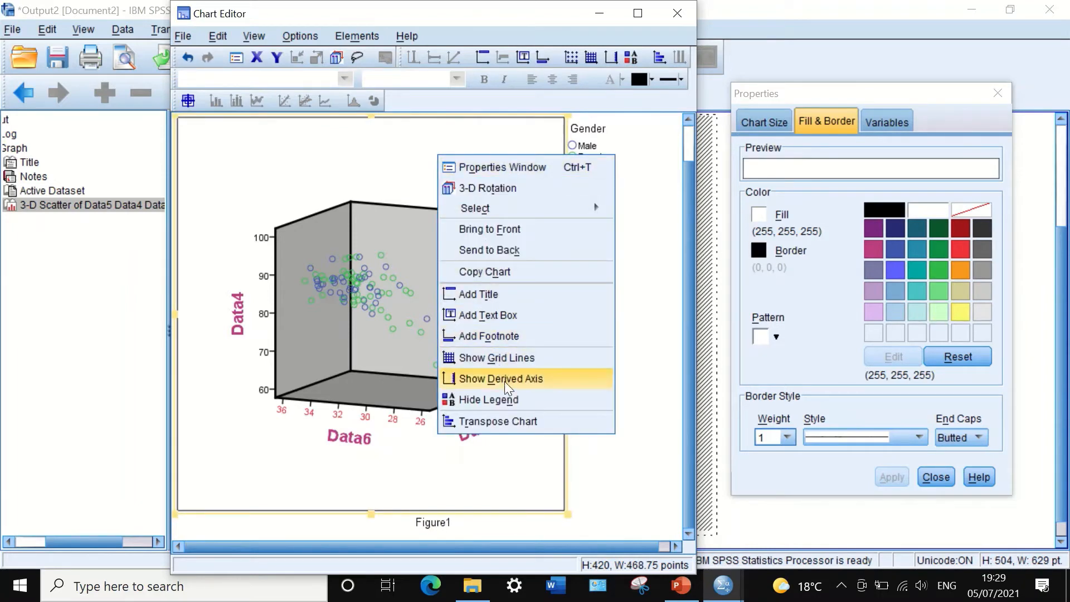
left_click(507, 396)
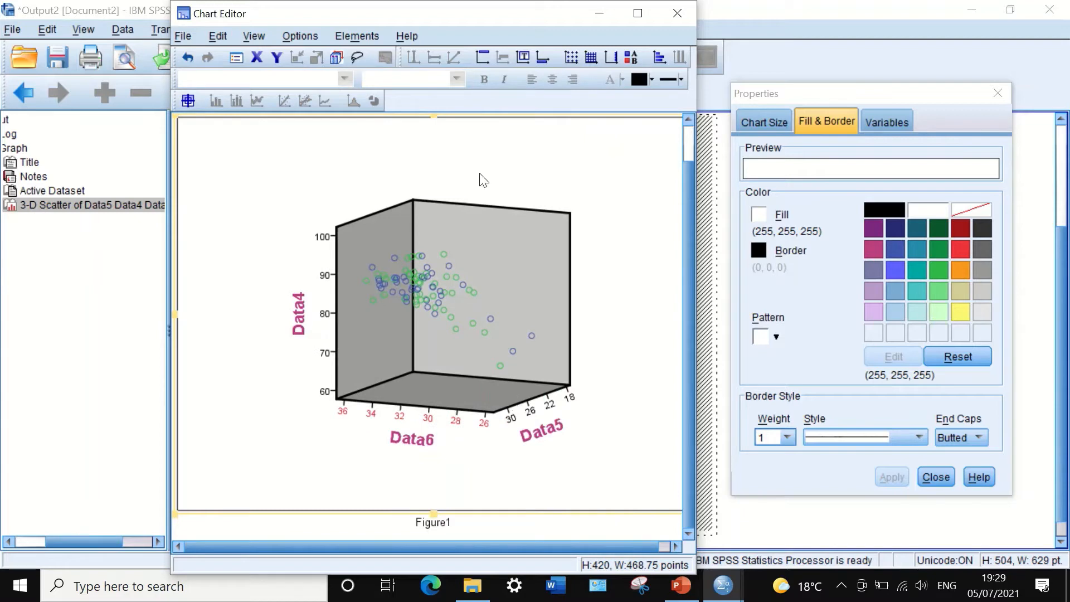
right_click(476, 157)
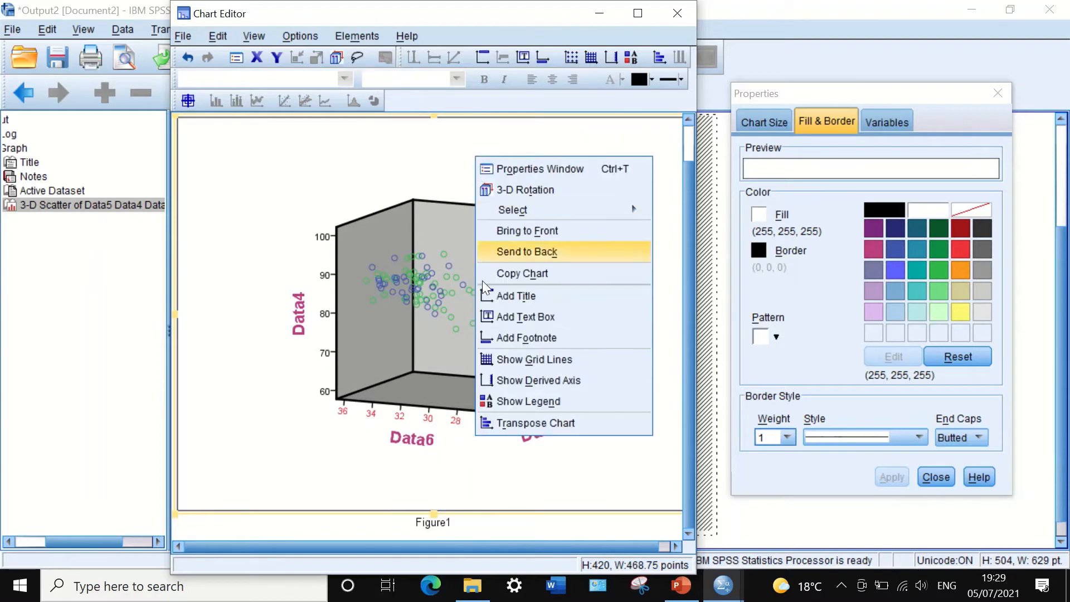
left_click(499, 399)
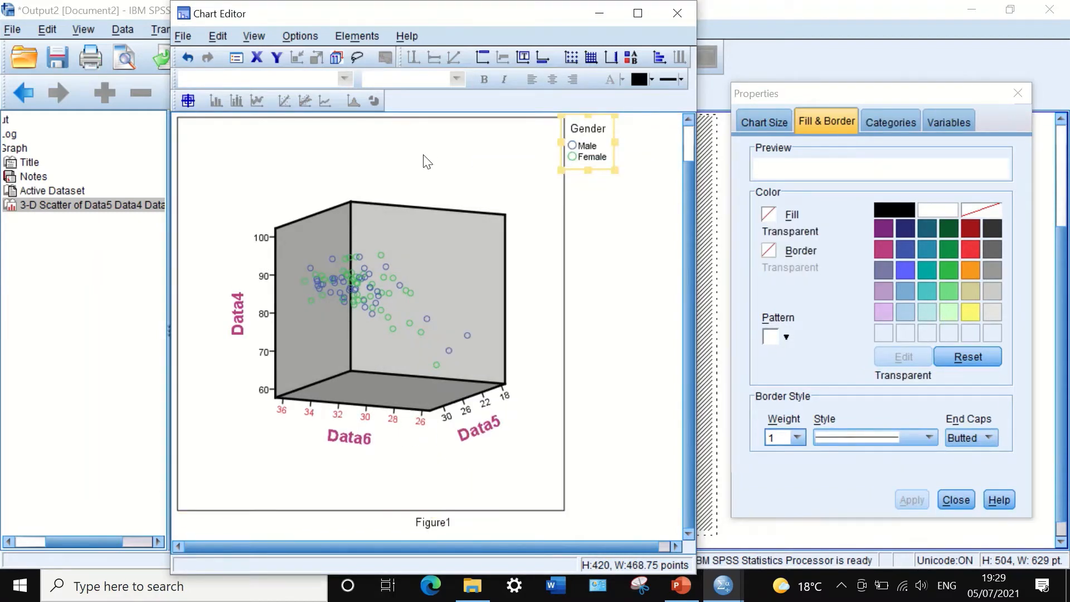
Step: Transpose the chart to swap the Data4 and Data5 axes, and transpose it back
right_click(425, 160)
left_click(474, 422)
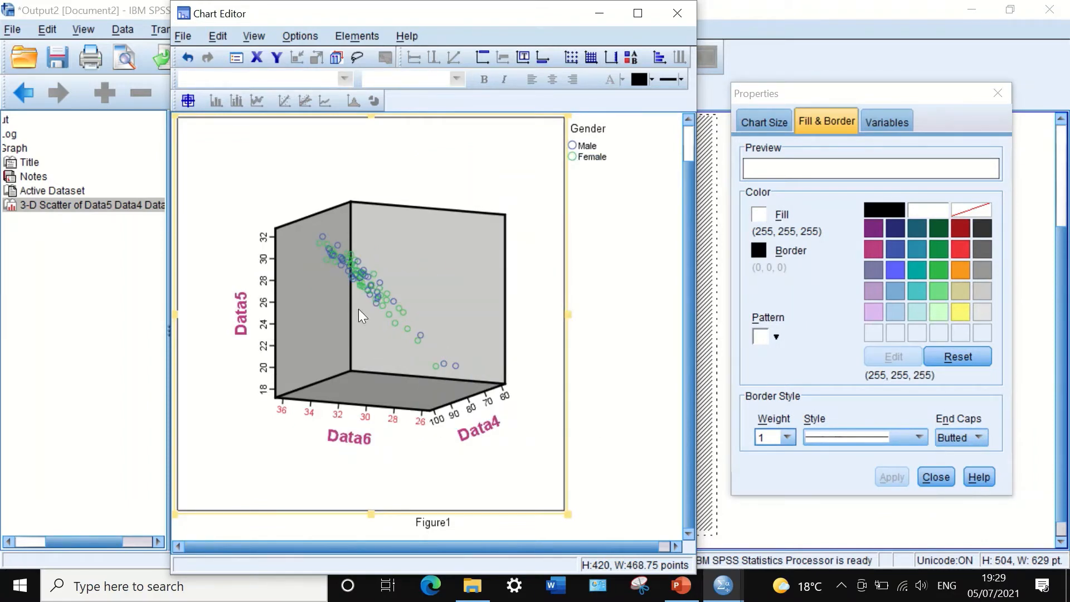
right_click(438, 215)
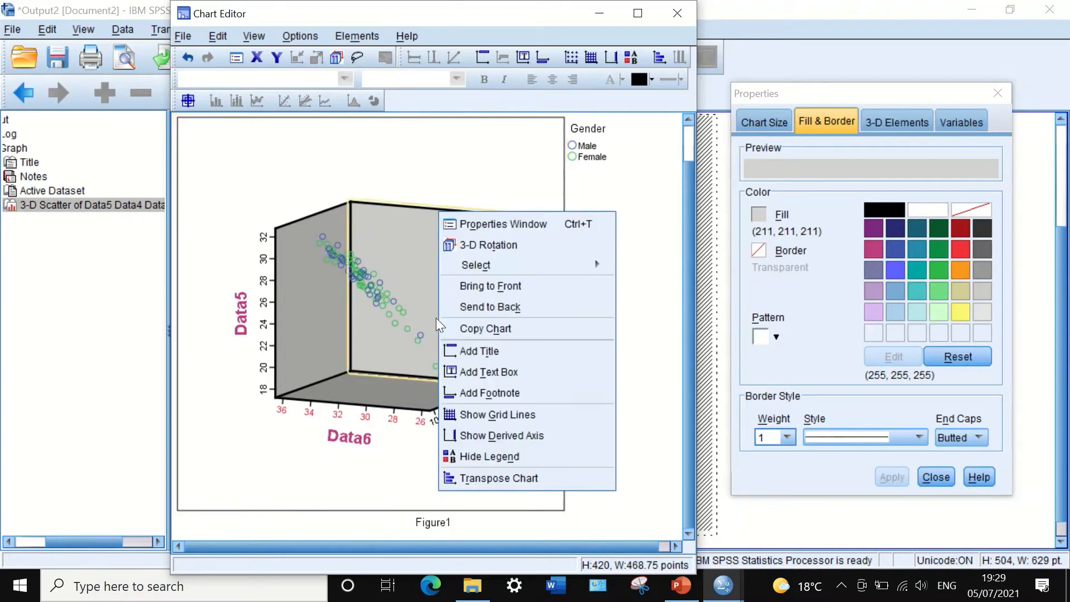
left_click(468, 477)
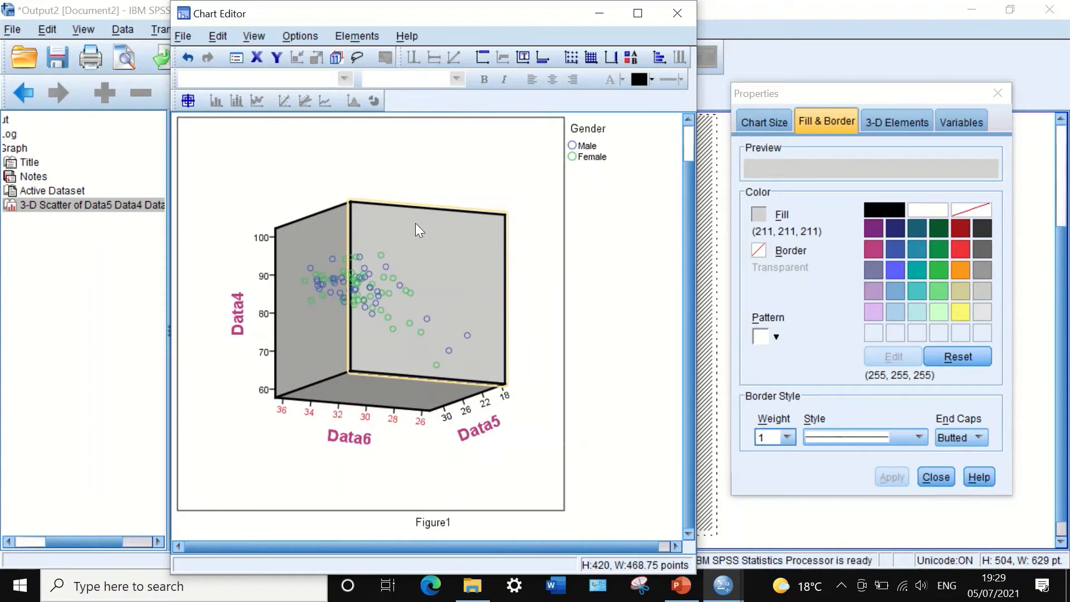
left_click(379, 383)
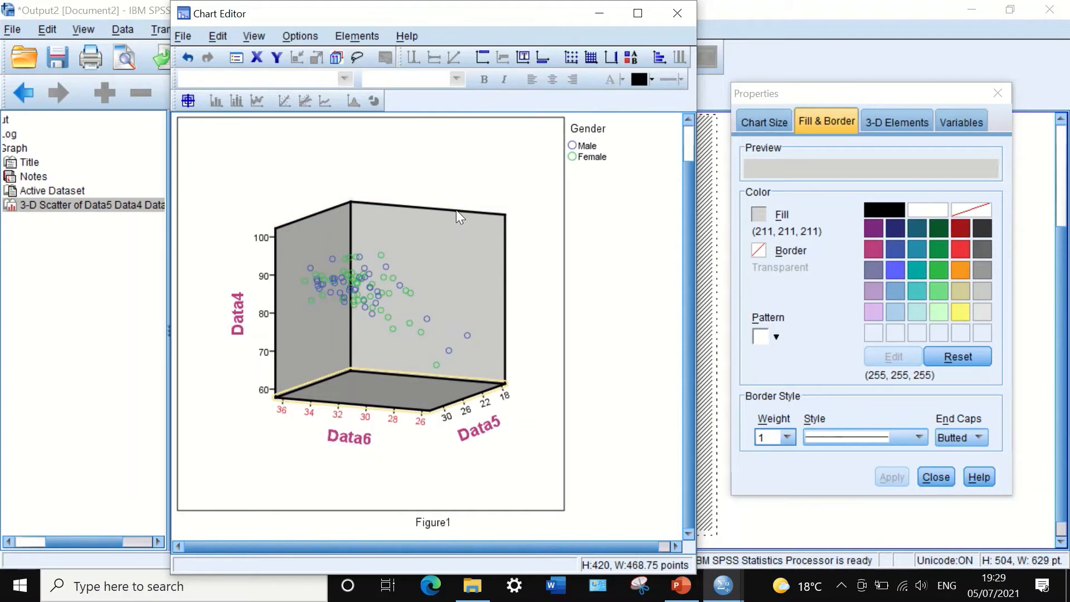
right_click(416, 249)
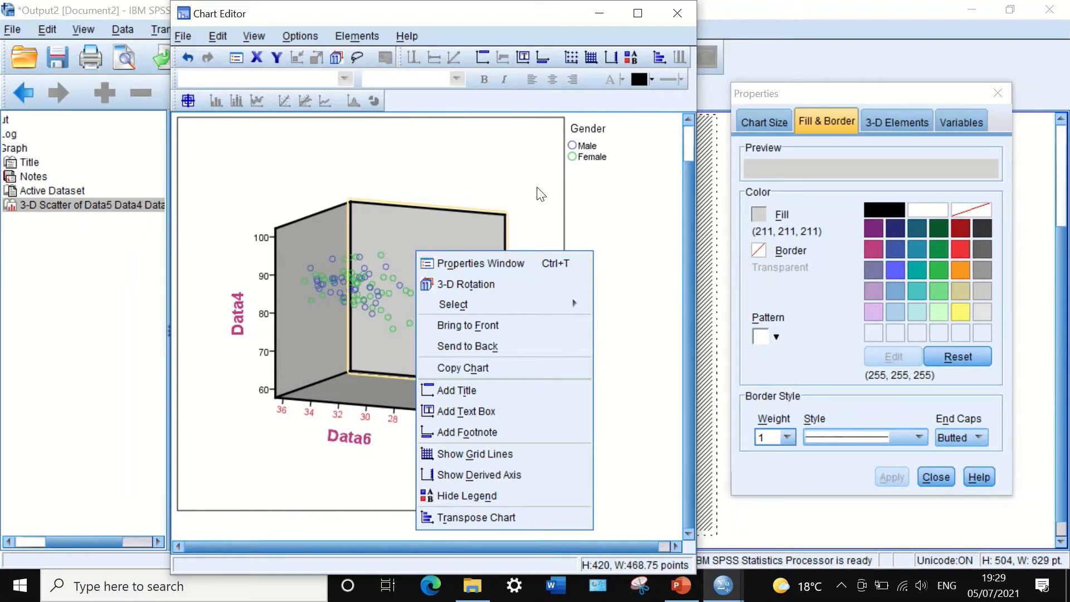
left_click(500, 183)
left_click(503, 185)
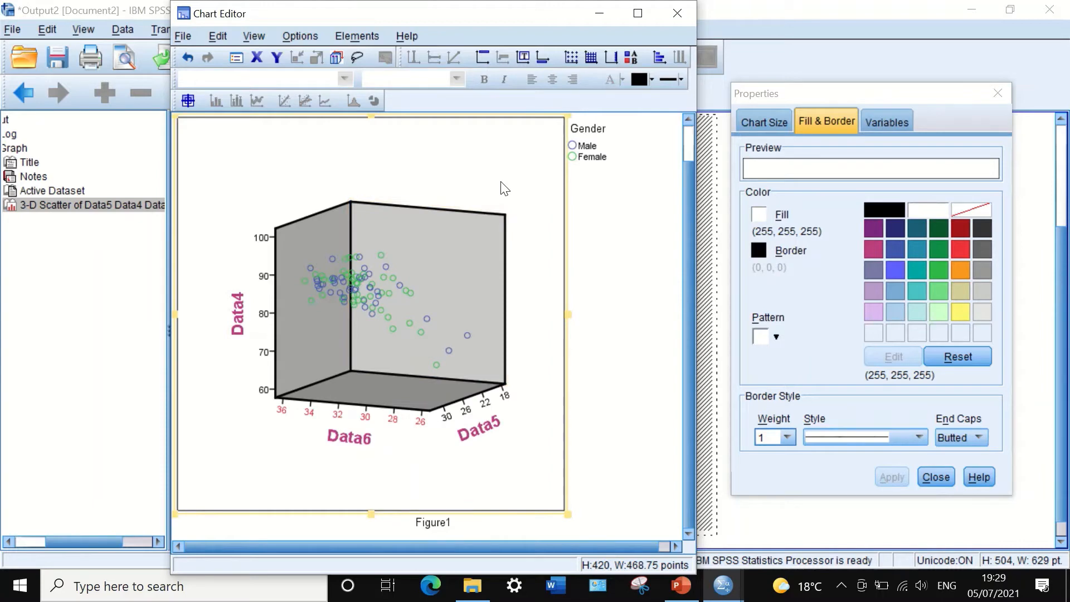
right_click(415, 167)
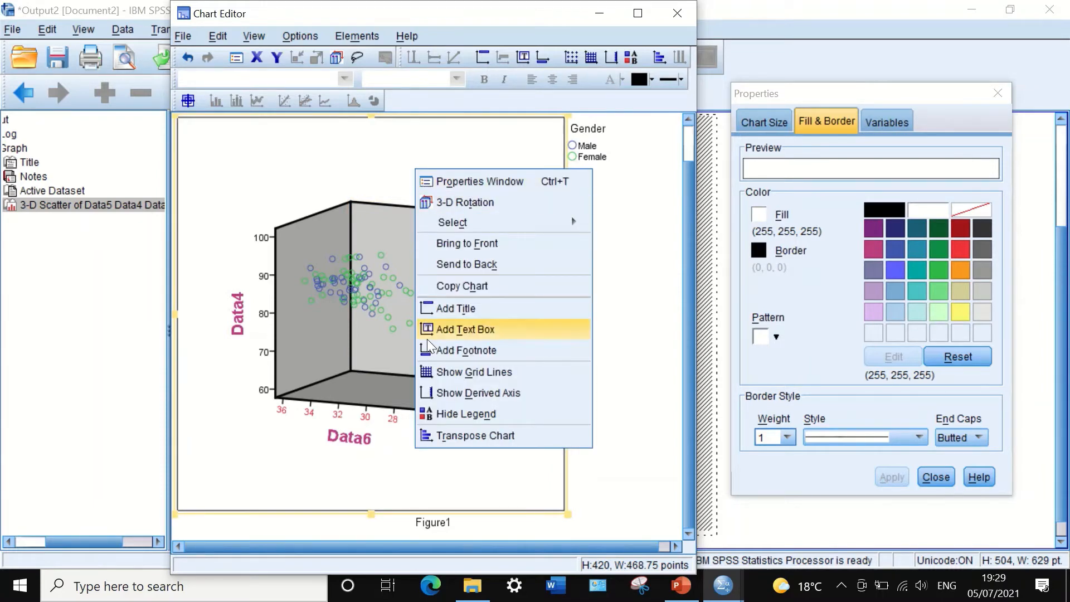
left_click(390, 133)
Step: Close the chart editor and set up an export of the selected chart as Portable Document Format (*.pdf)
left_click(683, 14)
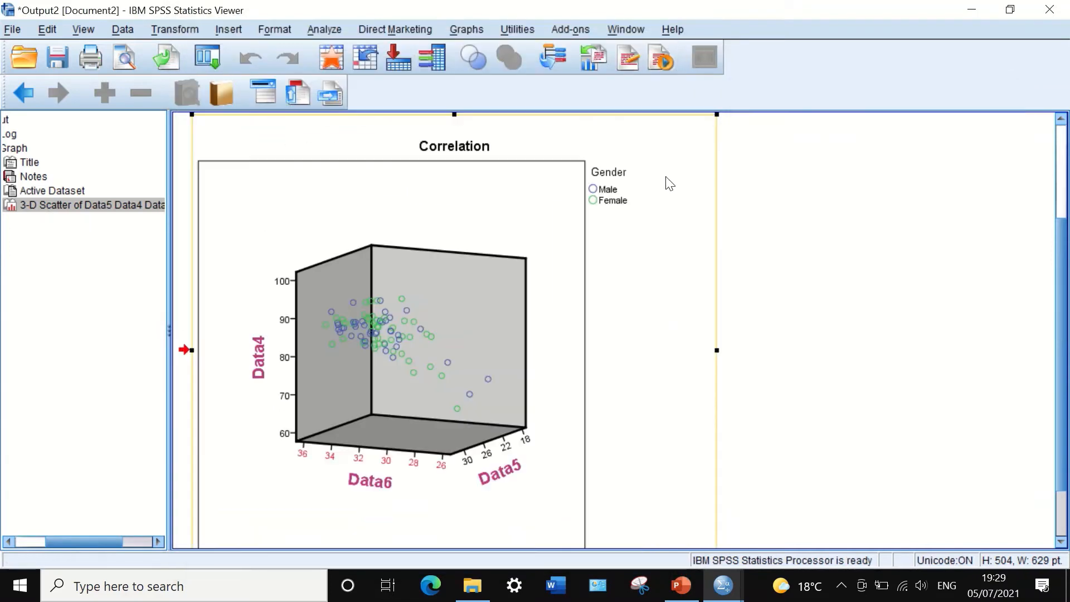
right_click(524, 232)
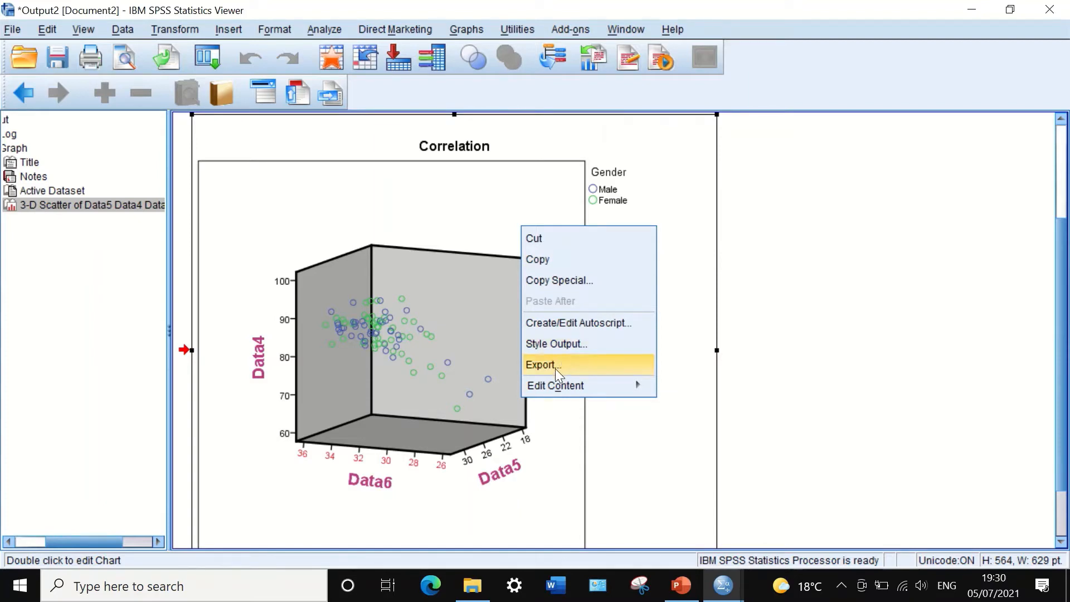
left_click(611, 369)
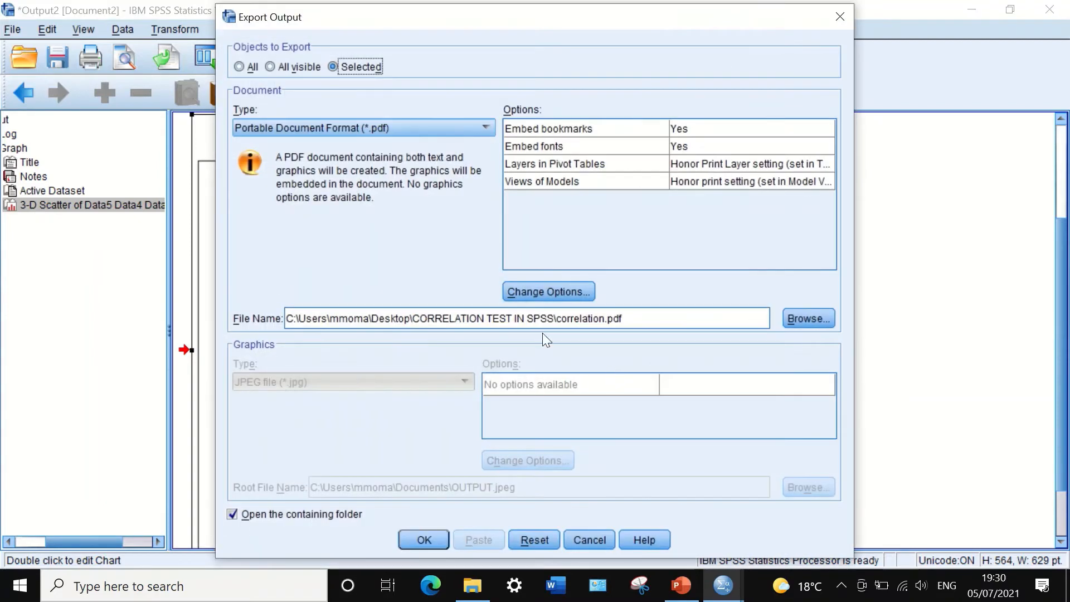
left_click(418, 125)
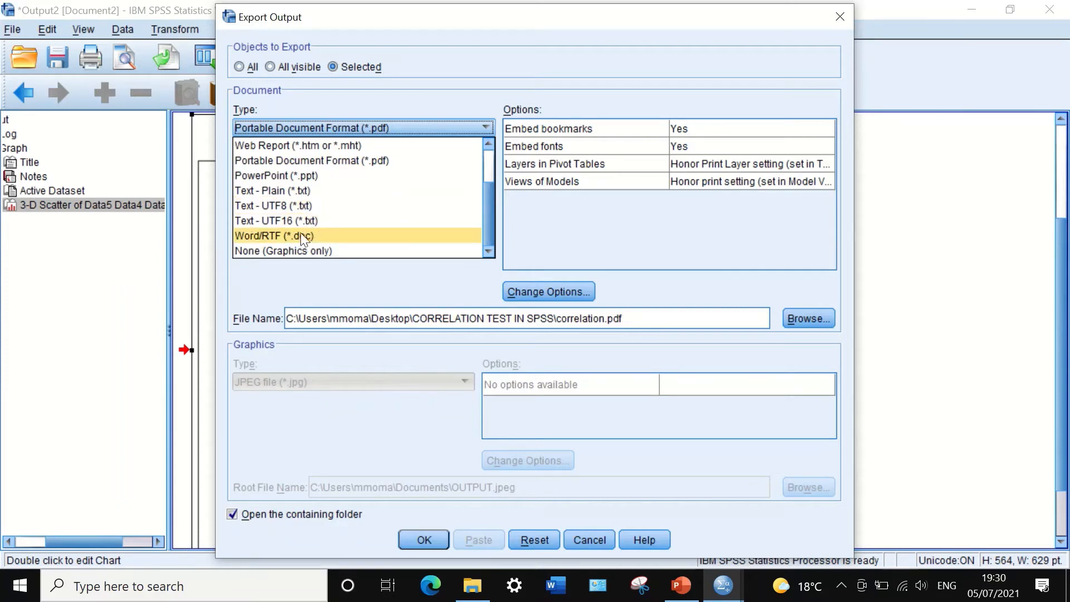
left_click(333, 163)
Step: Set the export location to the CORRELATION TEST IN SPSS folder on the Desktop
left_click(792, 324)
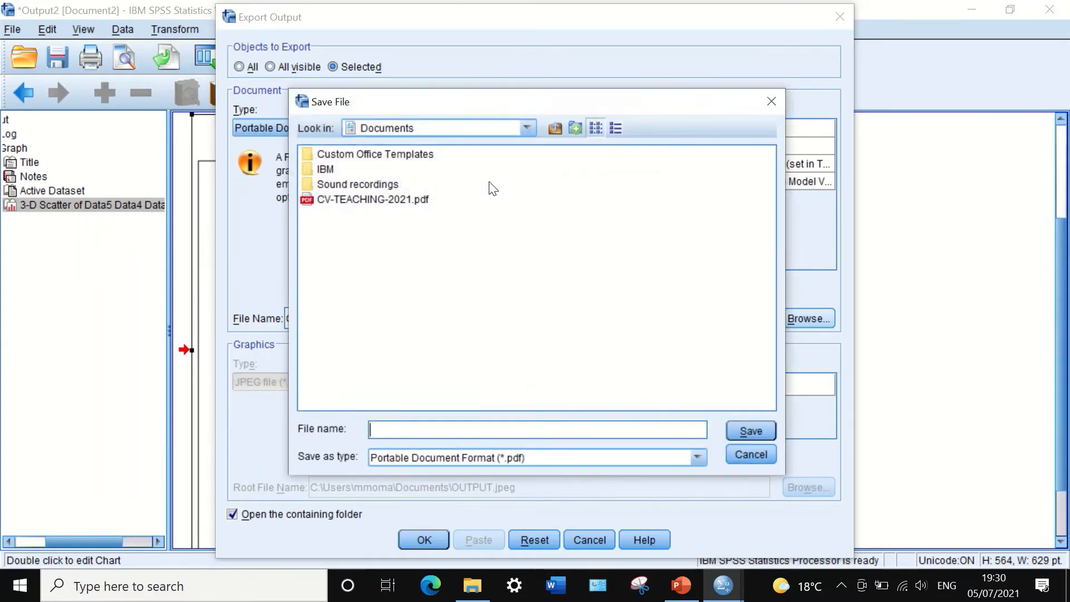
left_click(417, 128)
scroll(417, 173, "up", 3)
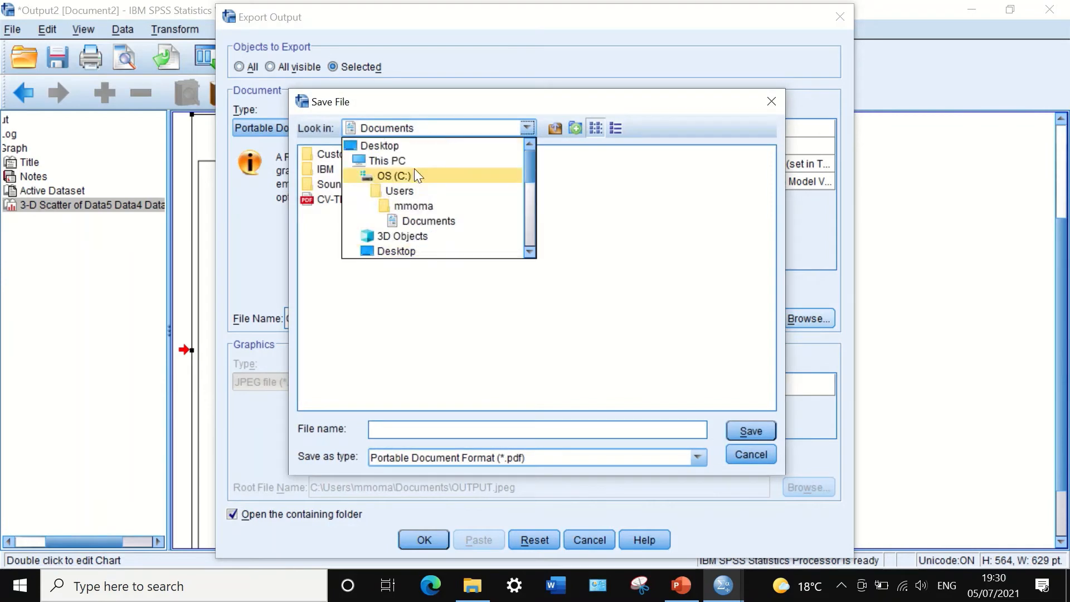
left_click(390, 146)
left_click(381, 214)
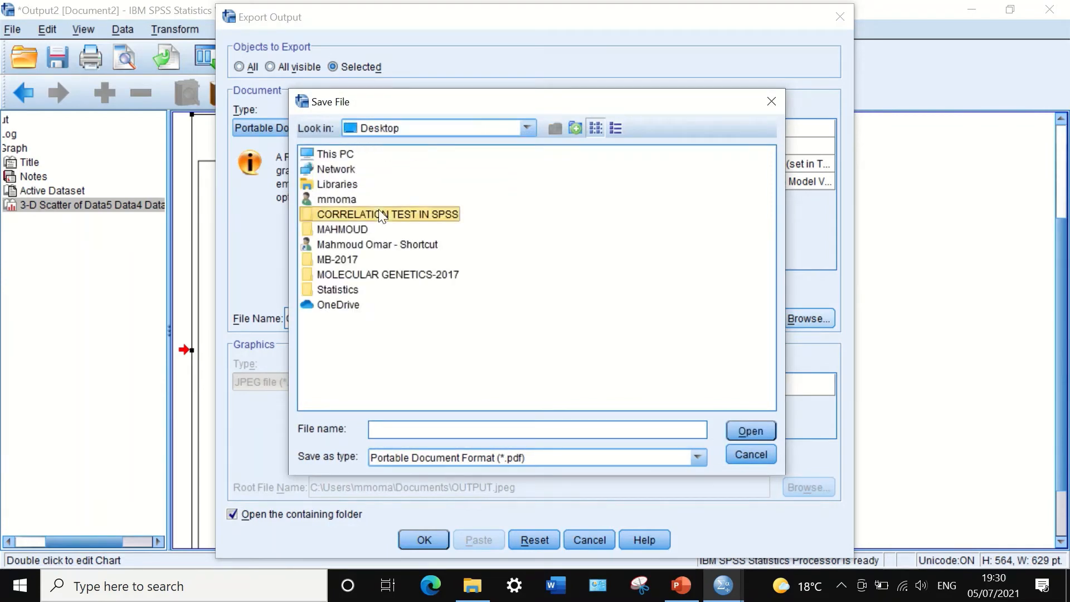
double_click(379, 214)
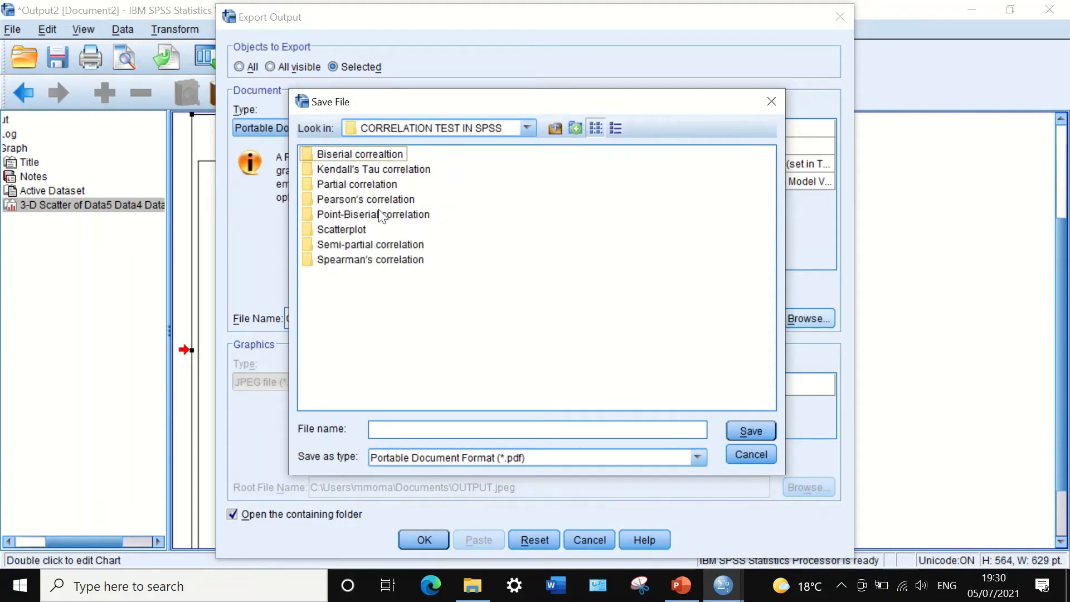
Step: Name the PDF file "3d" and export the selected chart
left_click(520, 433)
type("ed")
key("BackSpace")
key("BackSpace")
type("3d")
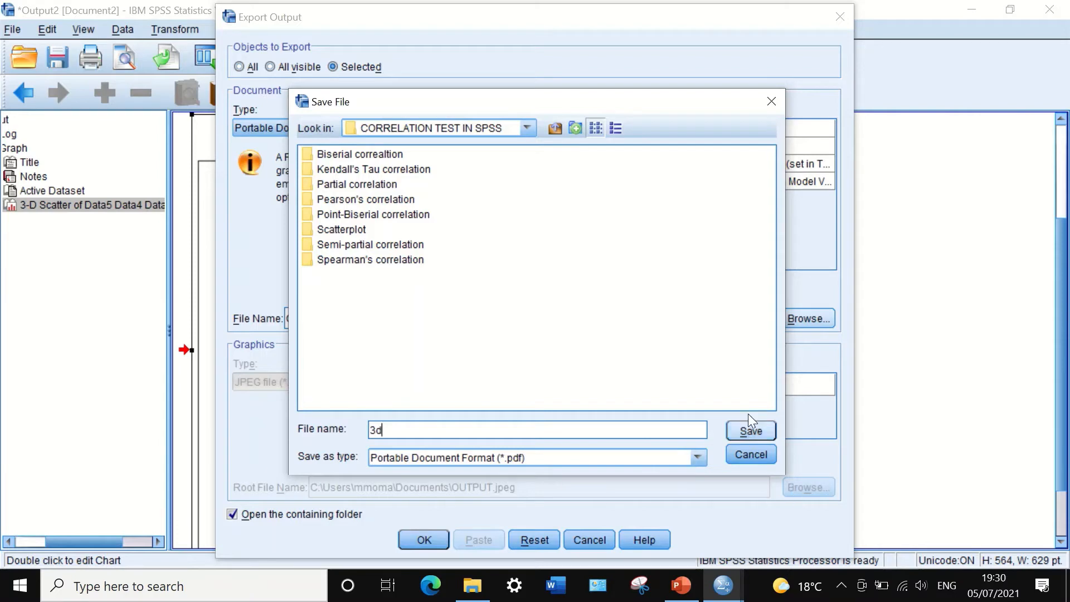
left_click(748, 430)
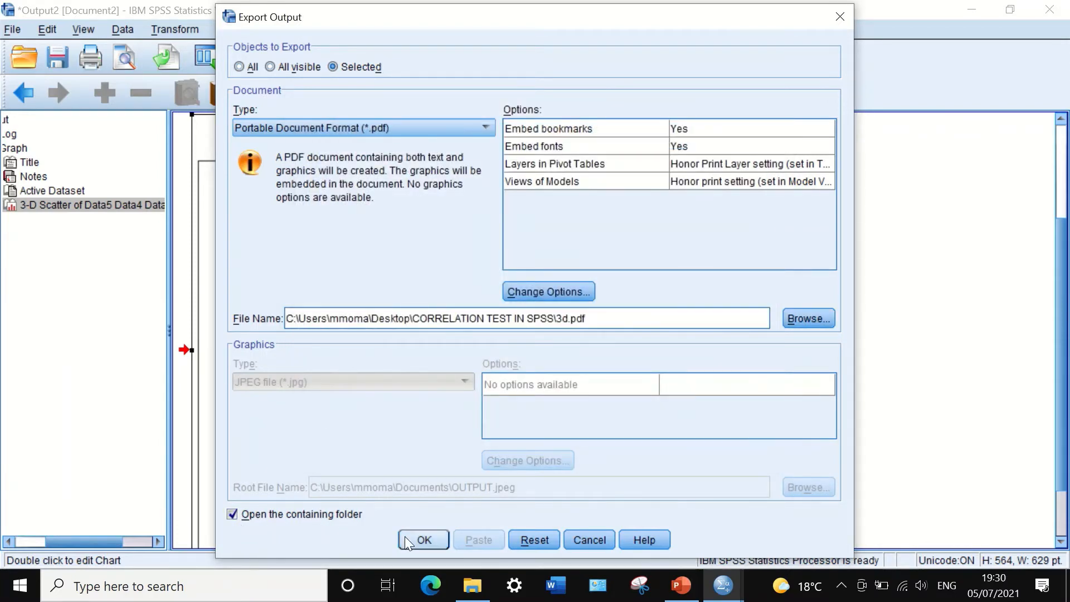
left_click(423, 540)
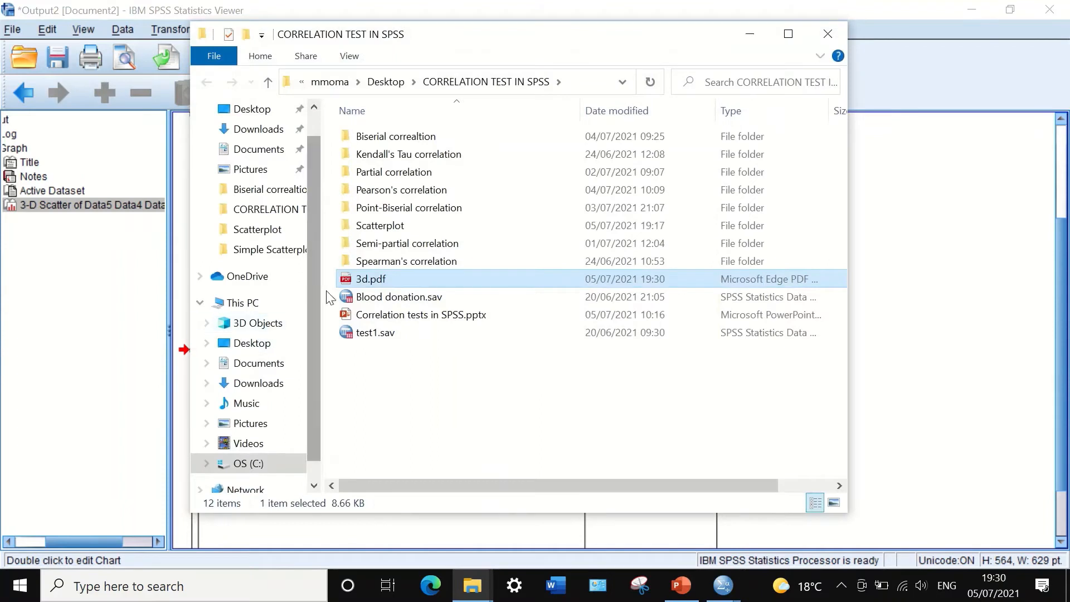
Step: Open the exported 3d.pdf, examine the chart in it, and close the document and its folder
double_click(380, 283)
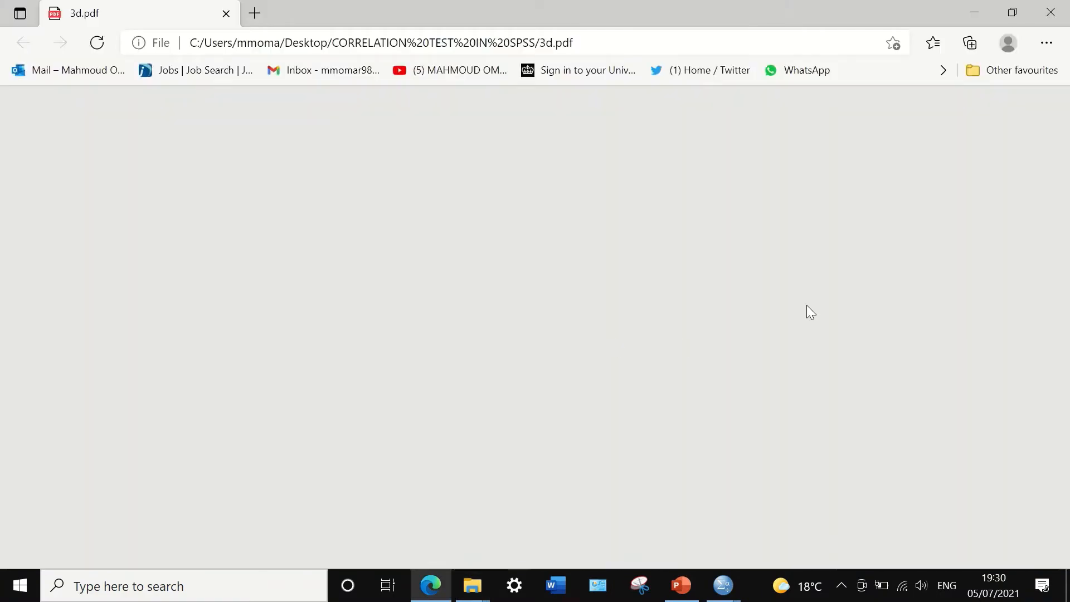
scroll(817, 286, "down", 3)
scroll(817, 286, "up", 1)
scroll(817, 289, "up", 4)
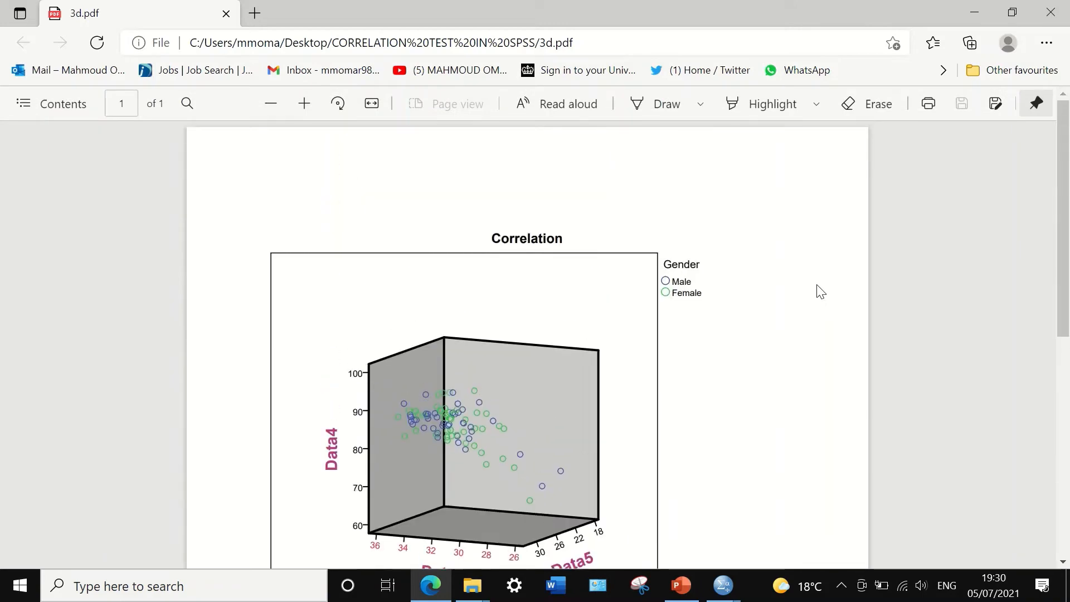
scroll(816, 289, "down", 4)
left_click(1050, 13)
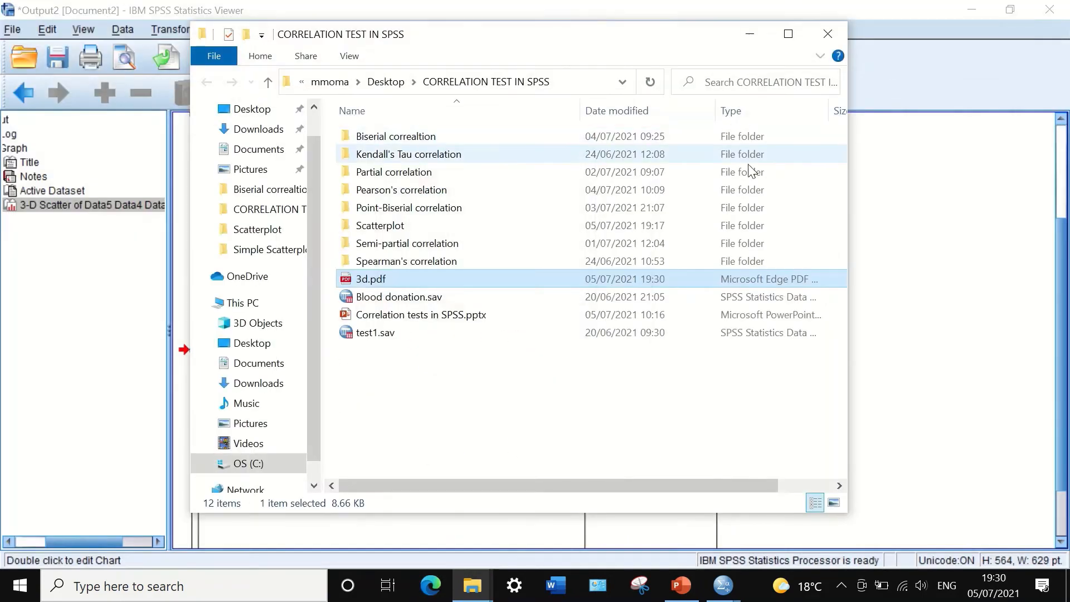
left_click(827, 34)
Step: Copy the 3-D scatterplot with Copy Special, adding Image (JPG, PNG) to the formats
left_click(593, 289)
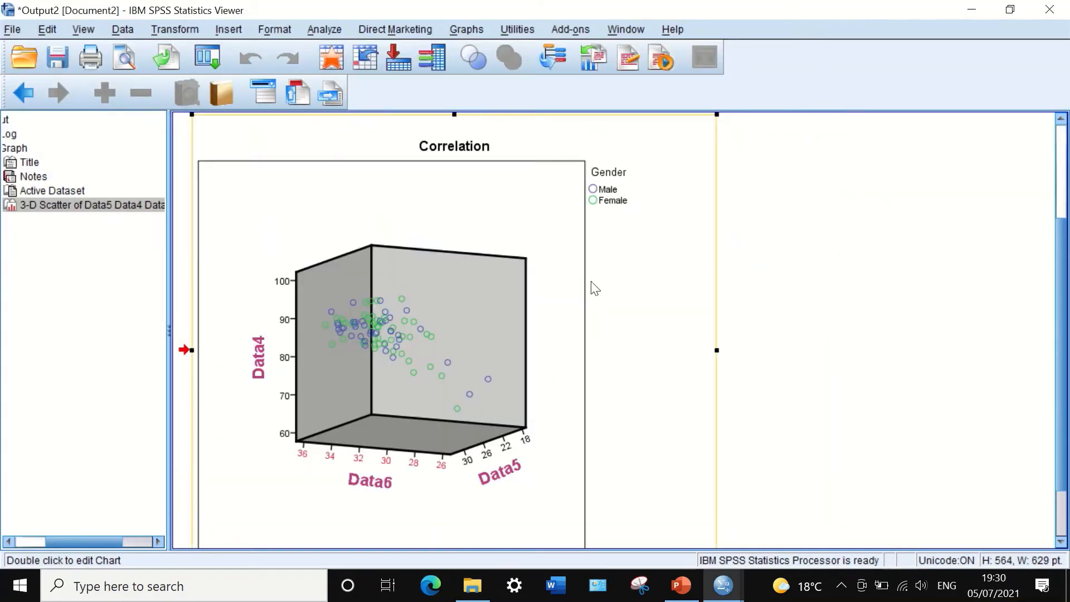
right_click(487, 260)
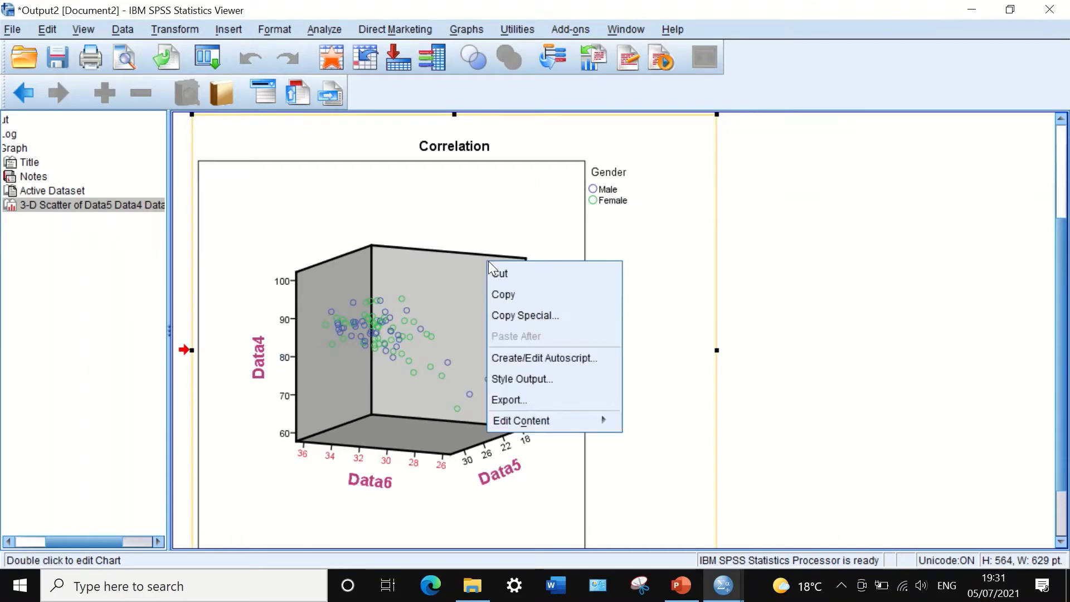
left_click(523, 317)
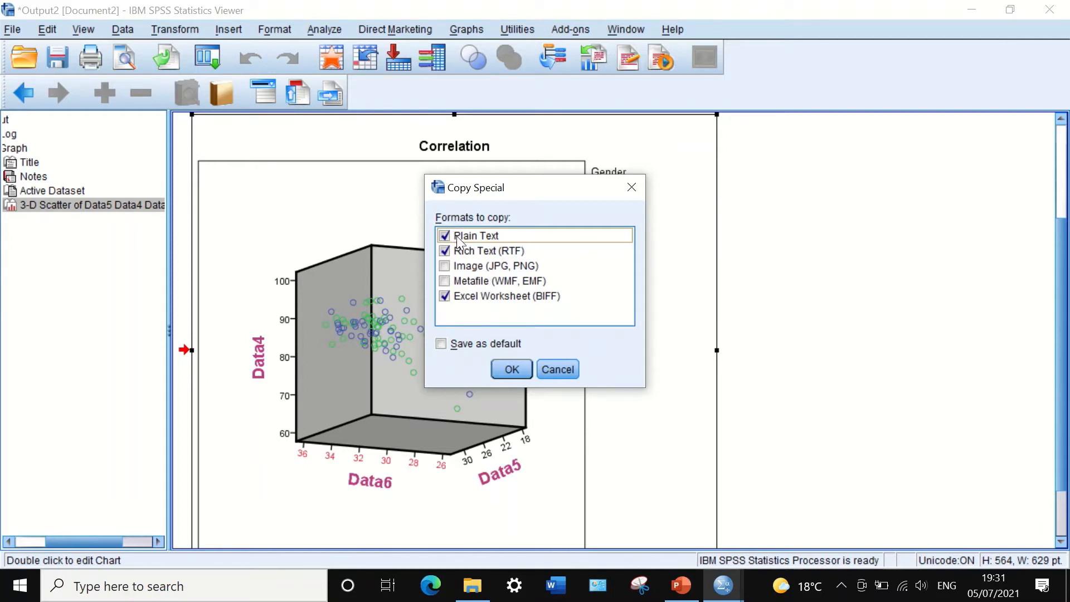
left_click(446, 266)
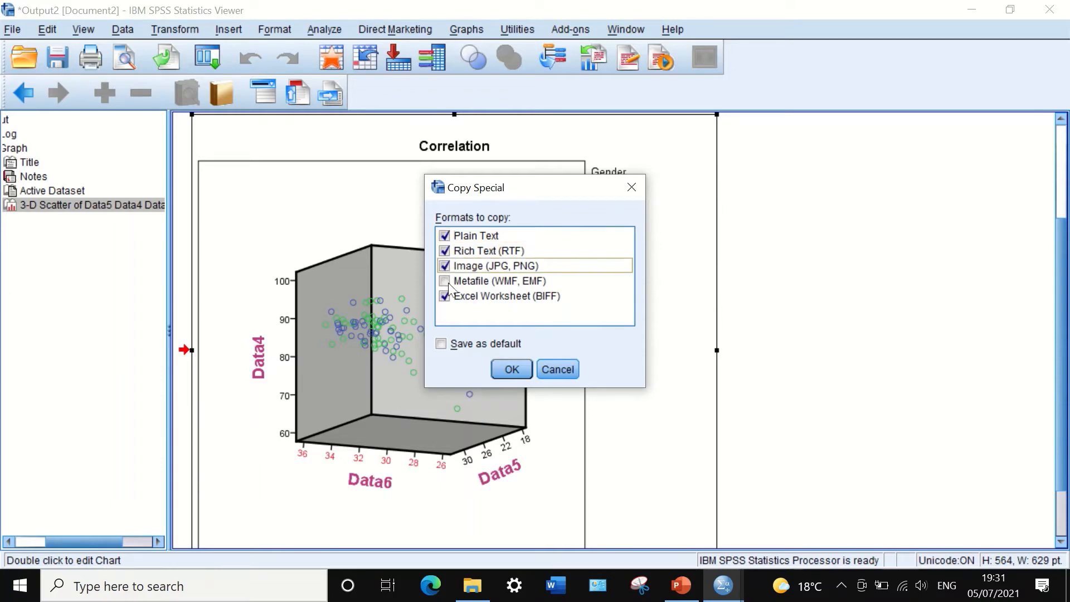
left_click(507, 369)
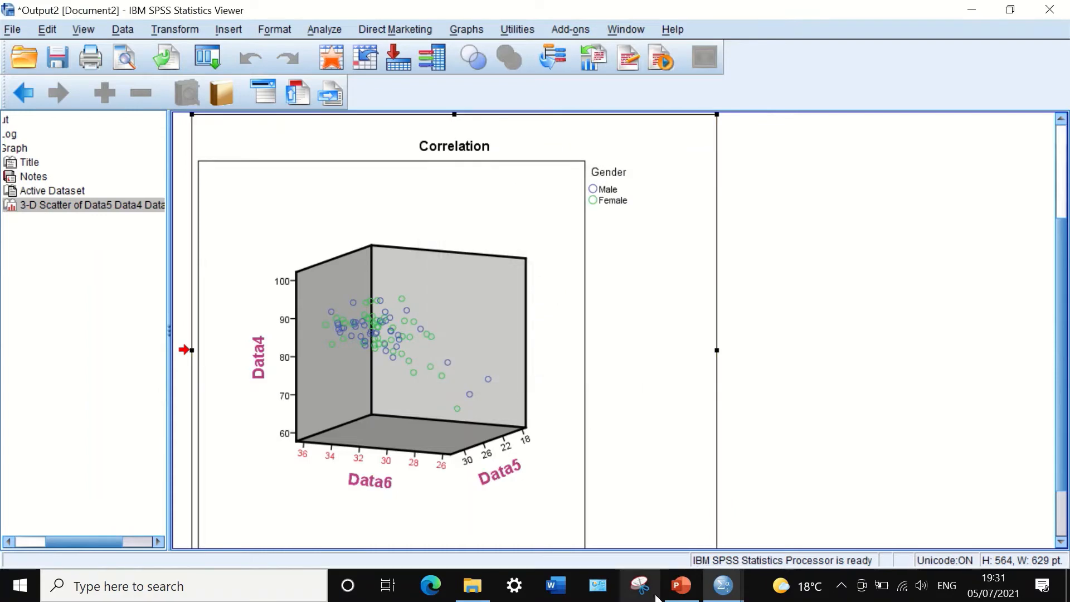
Step: Switch to PowerPoint, create a new blank presentation, and paste the chart as a picture on its title slide
left_click(680, 585)
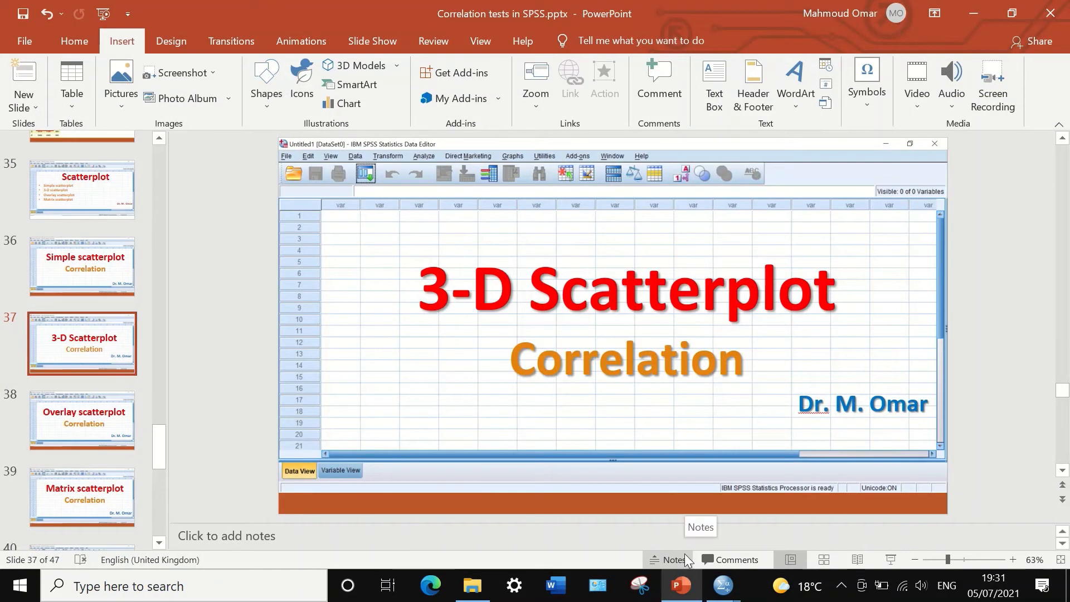
key("ctrl+n")
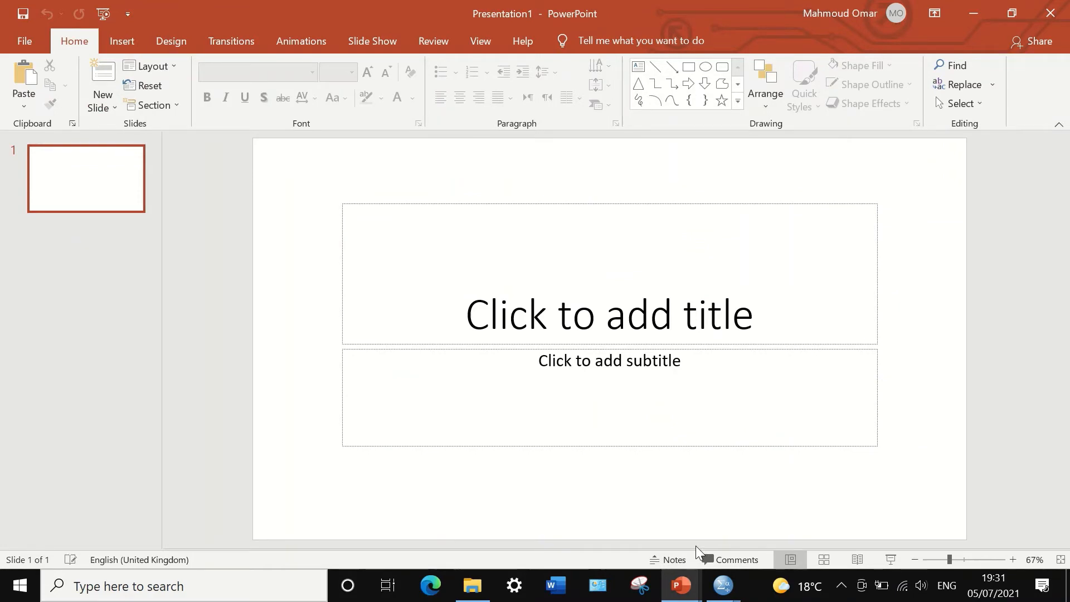
right_click(592, 228)
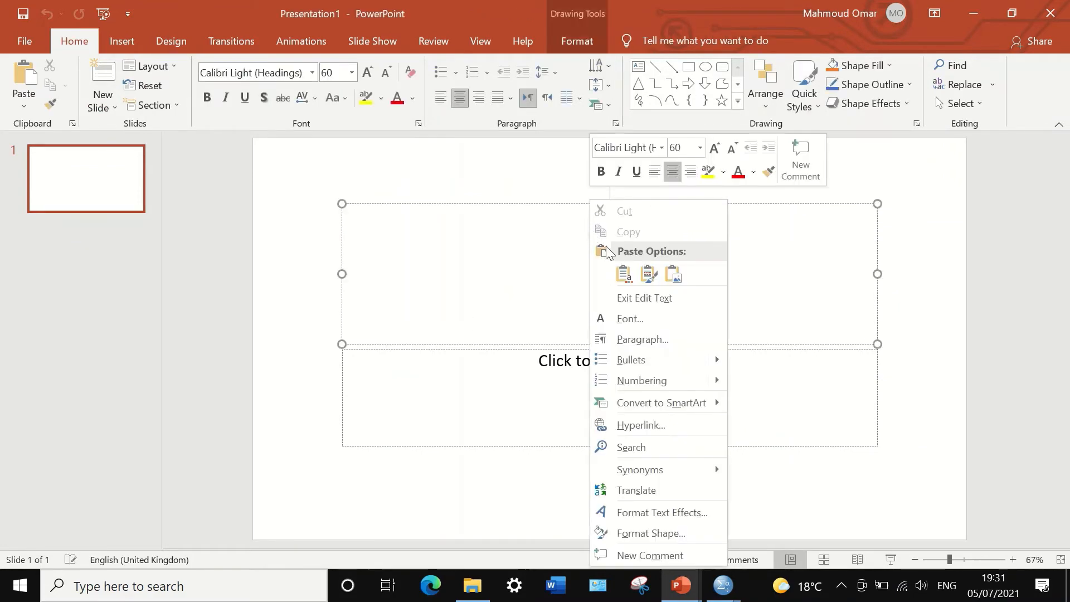
left_click(672, 275)
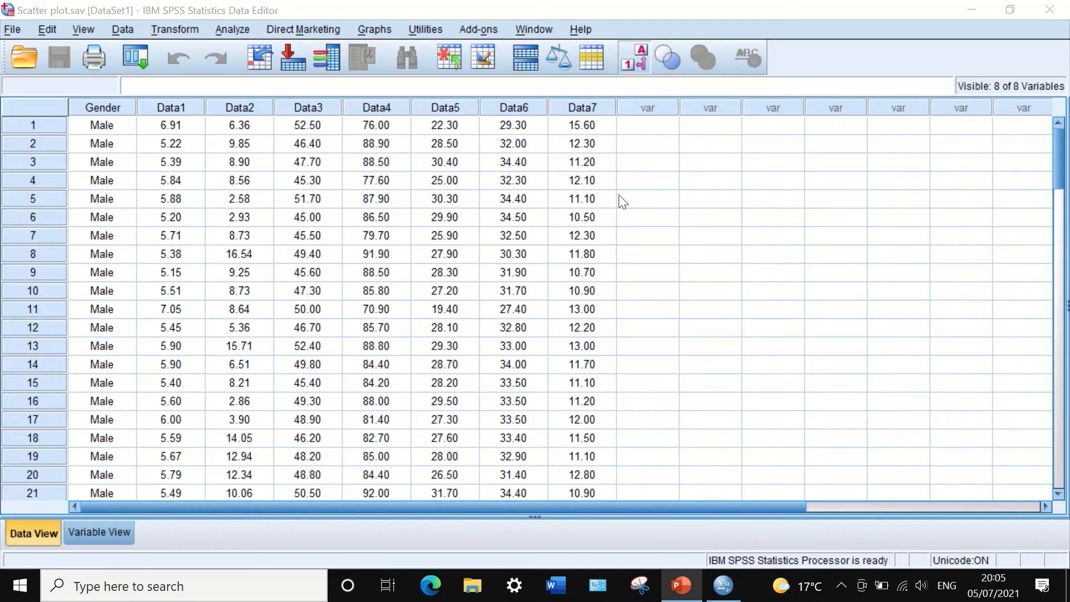
Step: Start a new chart in Chart Builder from the Grouped 3-D Scatter template of the Scatter/Dot gallery
left_click(372, 31)
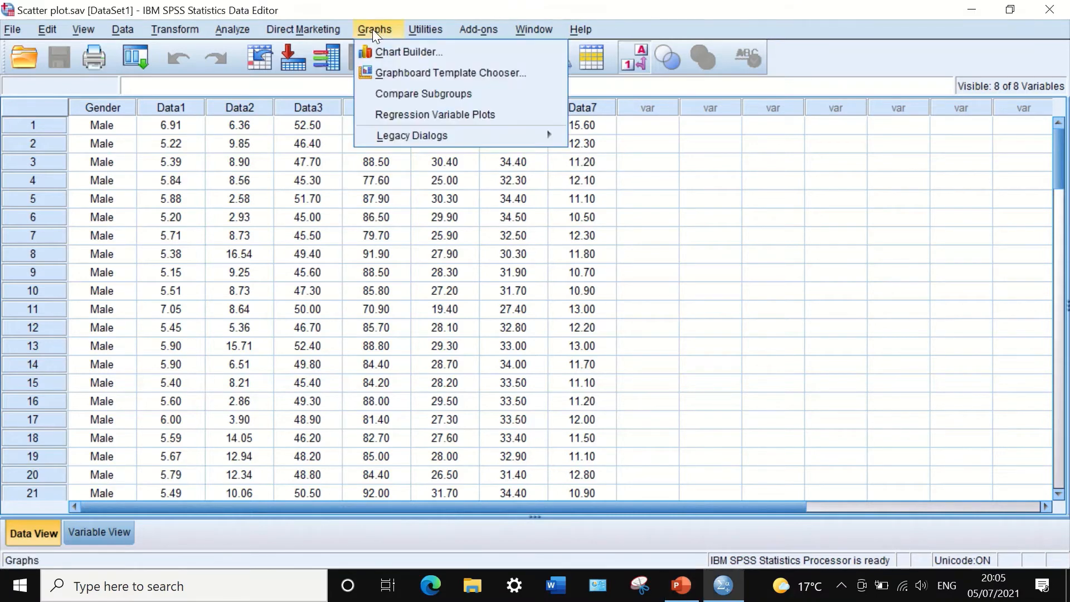
left_click(393, 51)
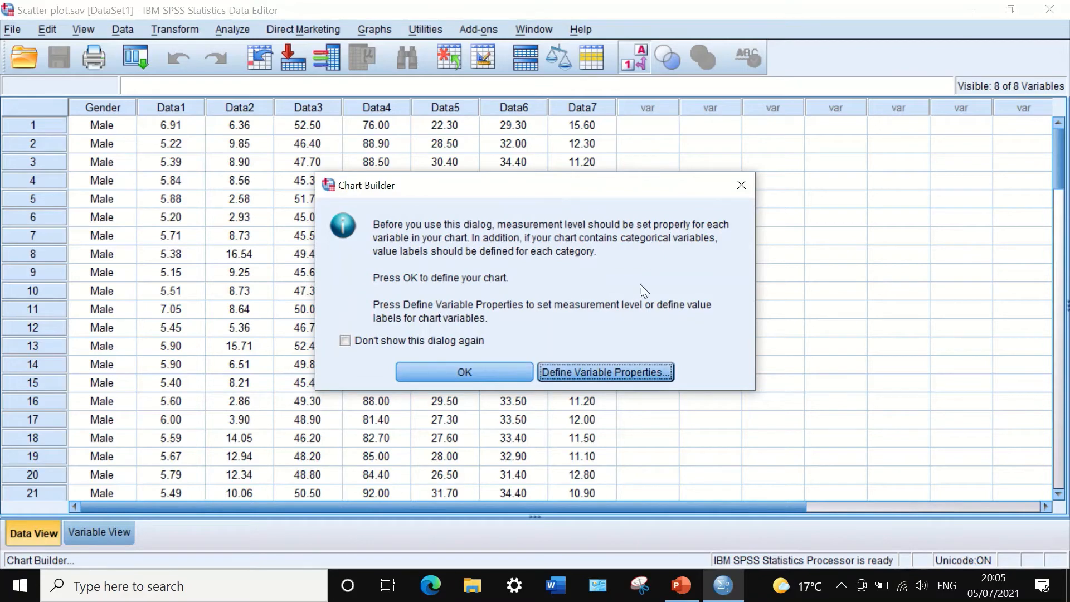
left_click(437, 368)
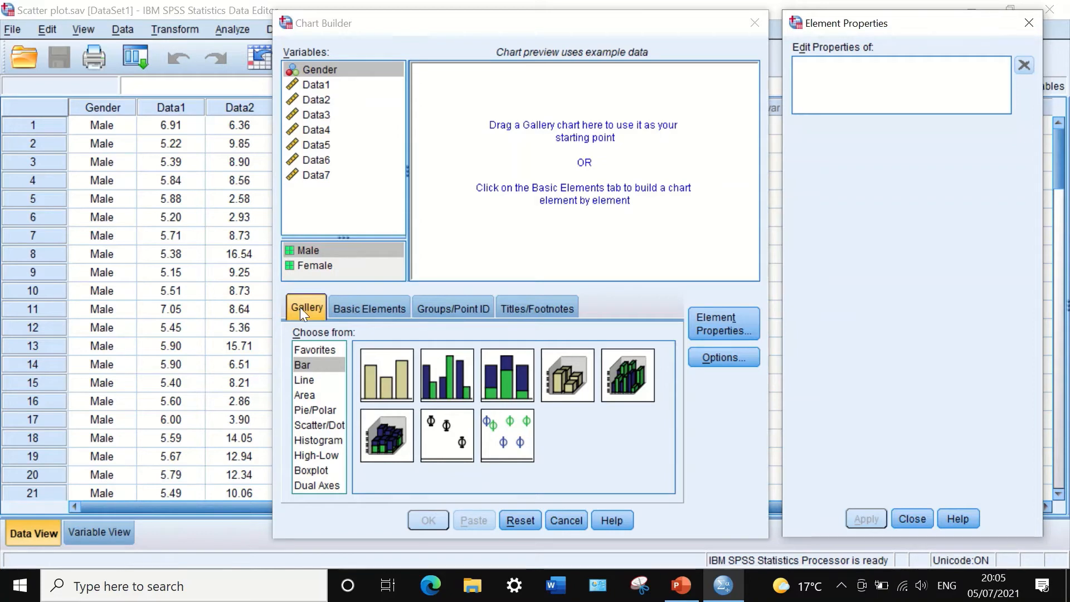
left_click(310, 426)
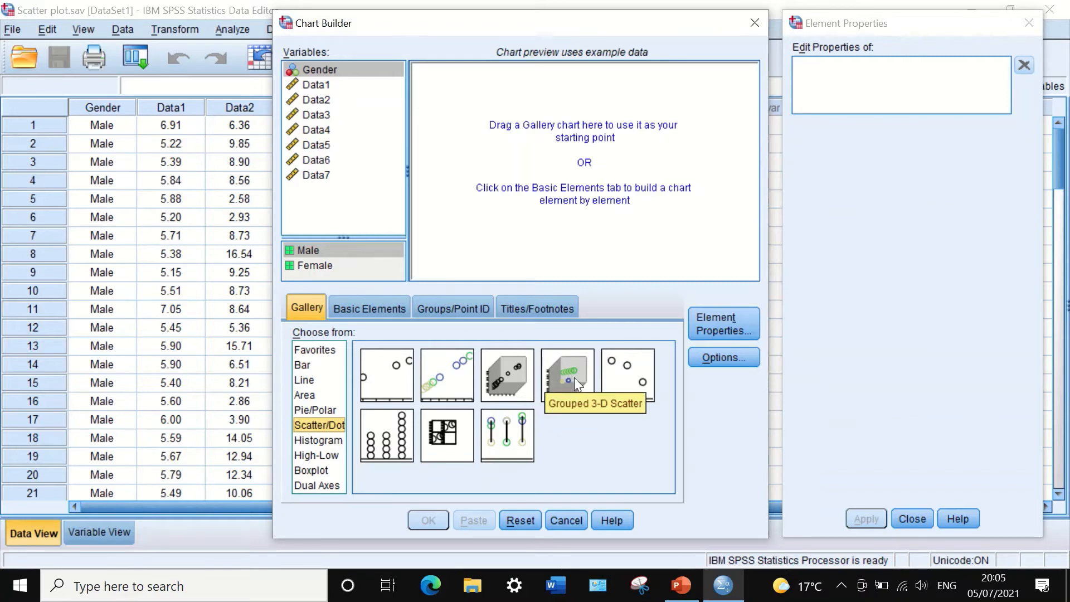
left_click_drag(574, 377, 577, 165)
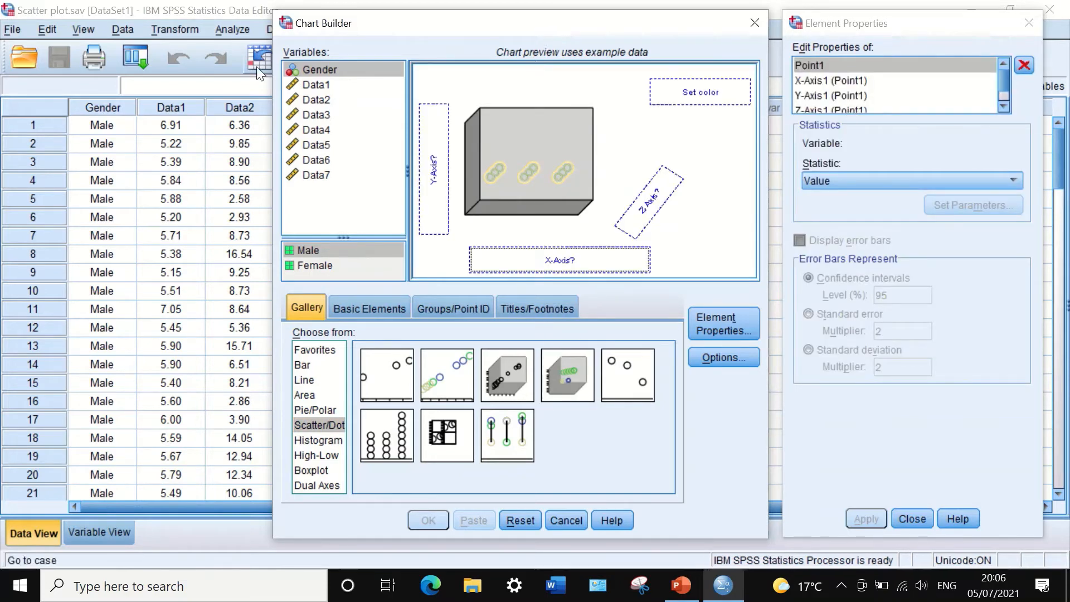
Step: Assign Data1 to the Y axis, Data4 to the X axis, Data7 to the Z axis, and Gender to Set color
left_click_drag(313, 85, 423, 161)
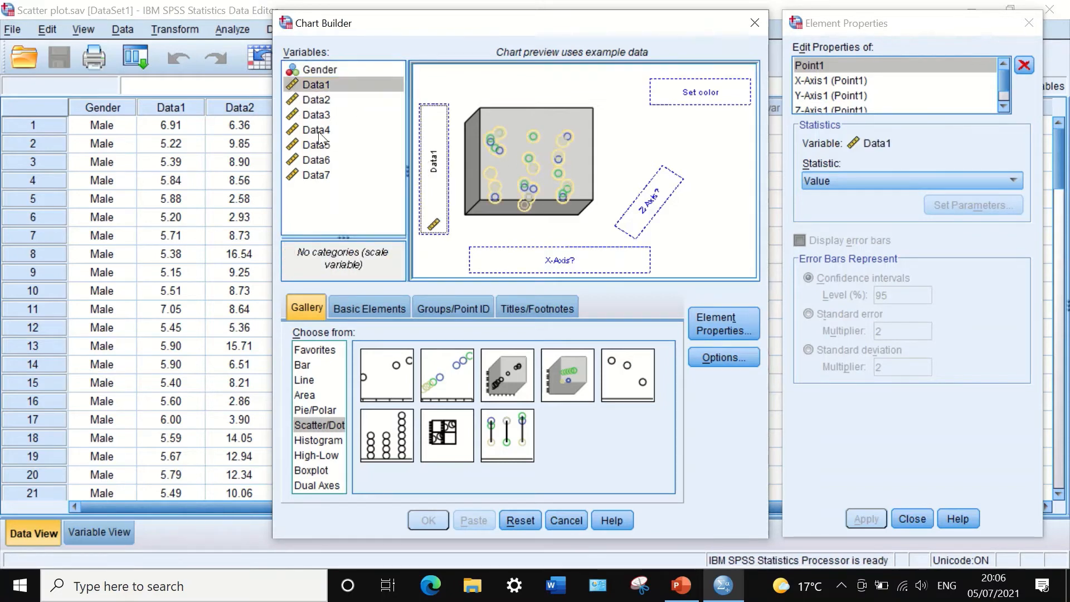
left_click_drag(320, 134, 546, 262)
left_click_drag(316, 174, 641, 208)
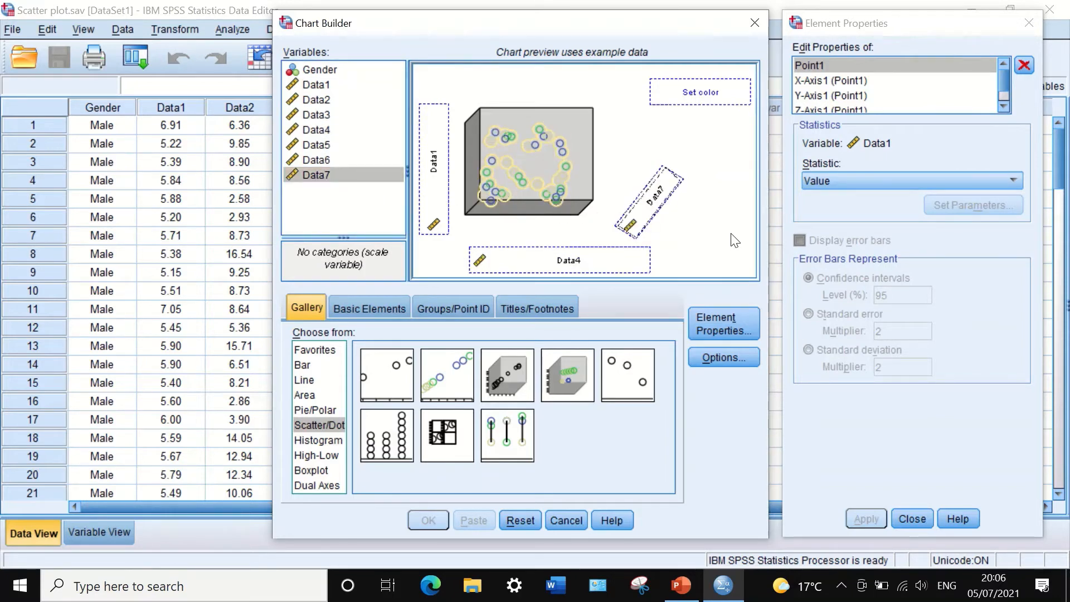
left_click_drag(320, 70, 700, 91)
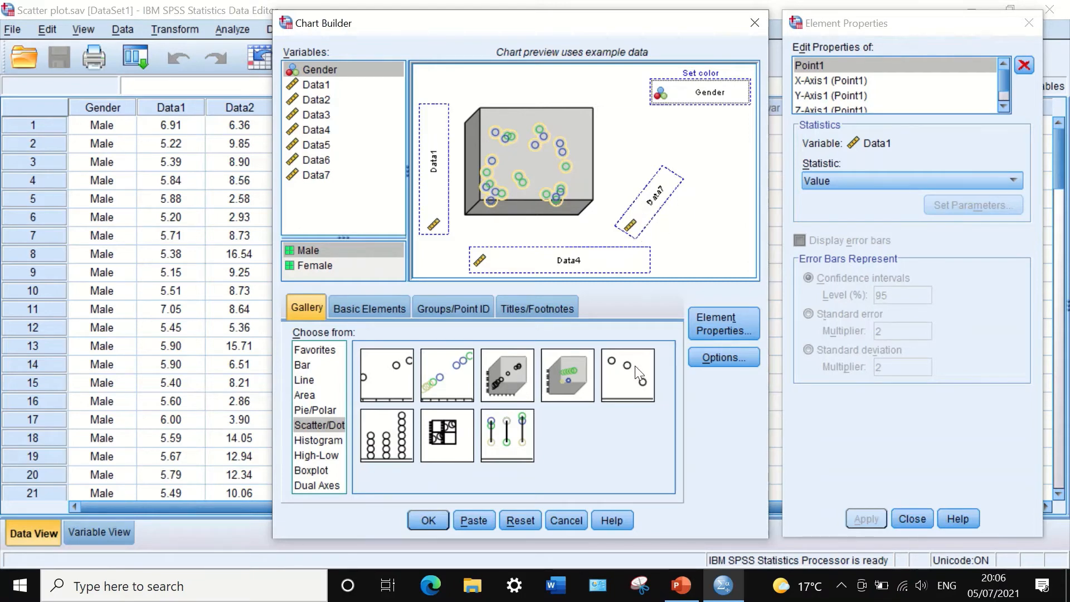
Step: Check the Basic Elements and Groups/Point ID options, generate the chart, and close its output without saving
left_click(367, 306)
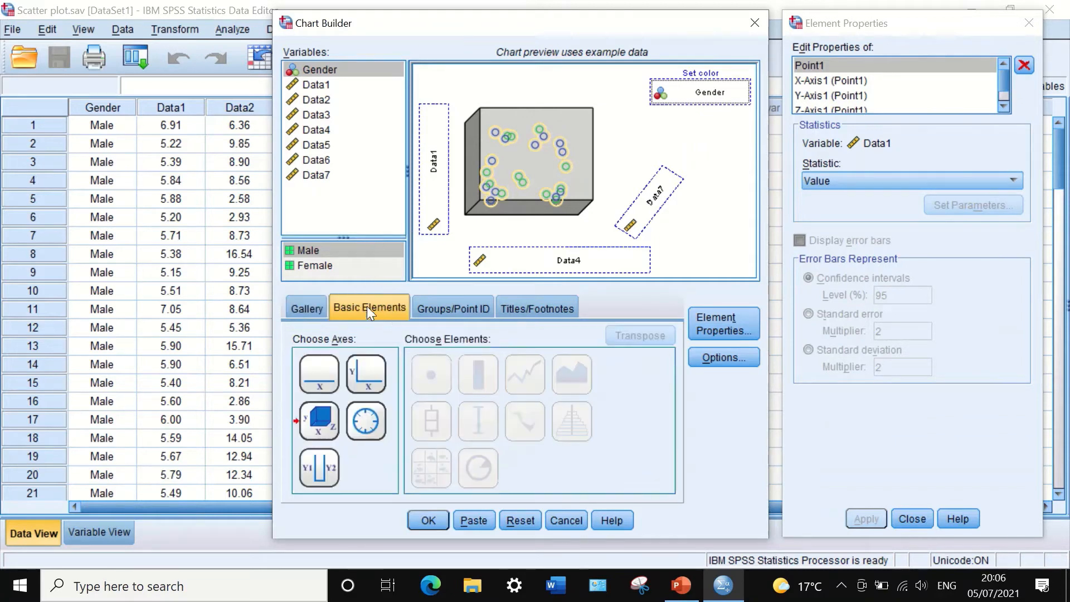
left_click(451, 307)
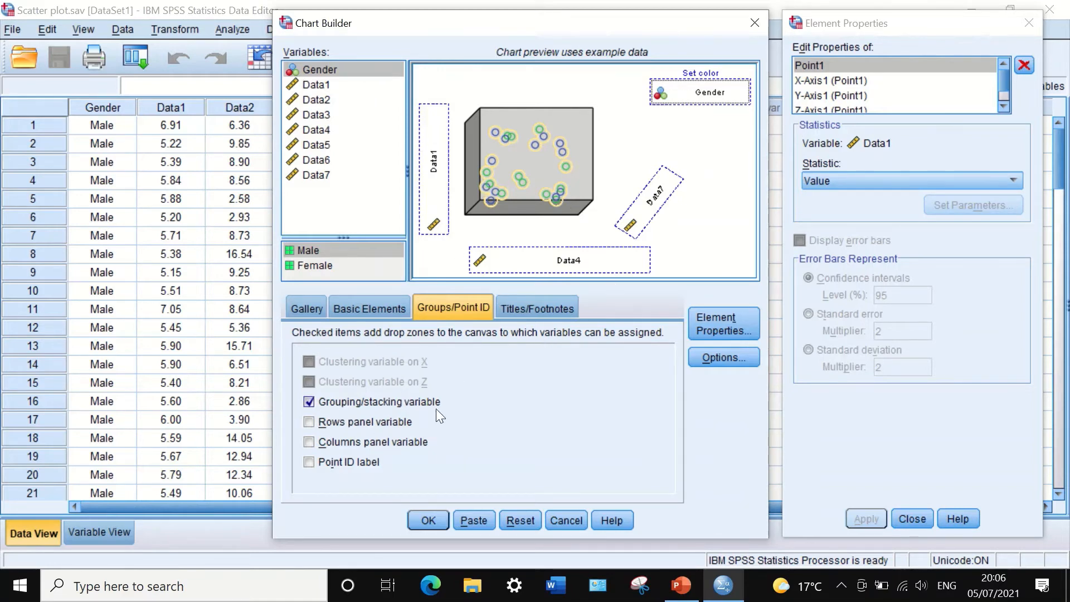
left_click(426, 521)
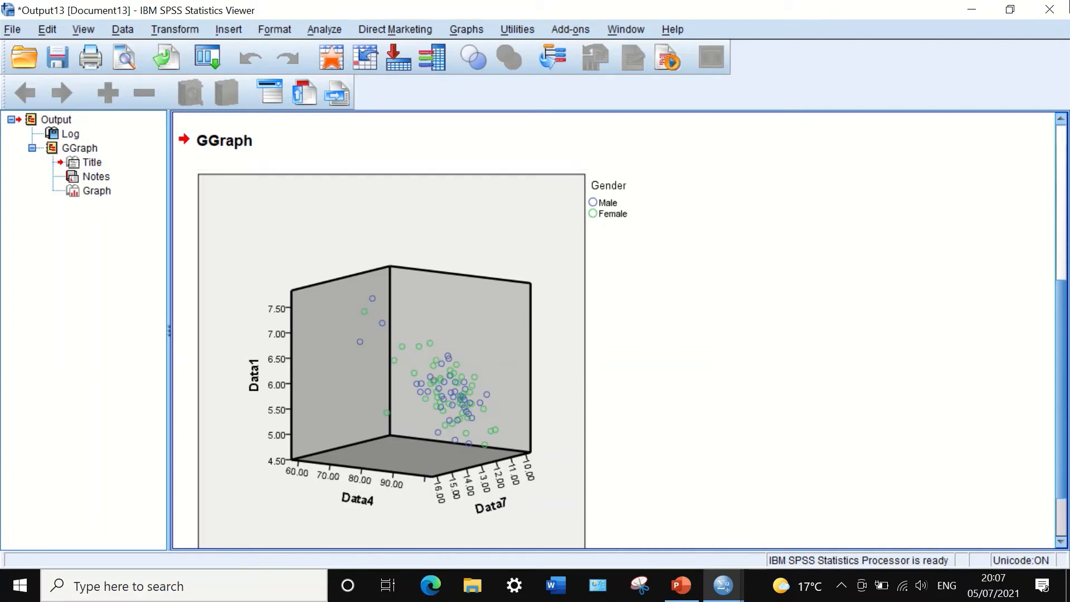
left_click(1050, 9)
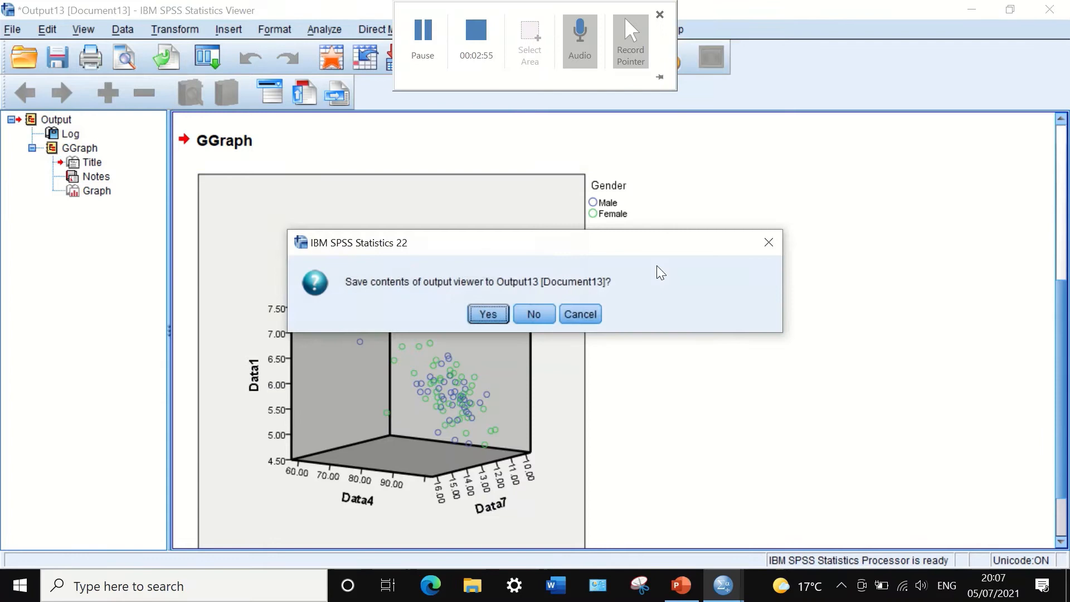
left_click(543, 316)
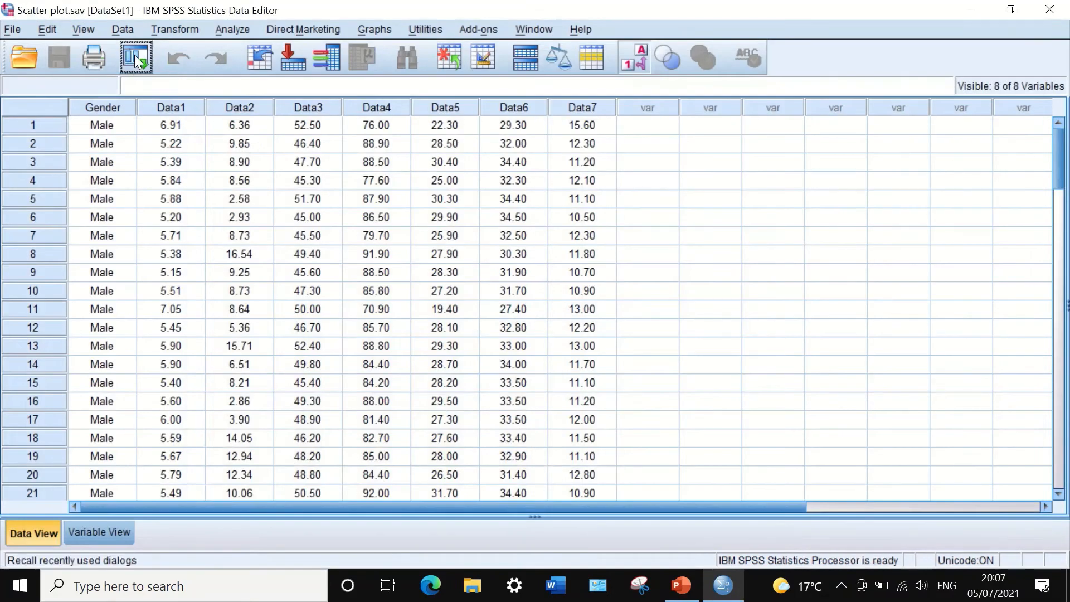
Step: Reopen Chart Builder from the recently used dialogs and turn off the grouping/stacking variable
left_click(137, 55)
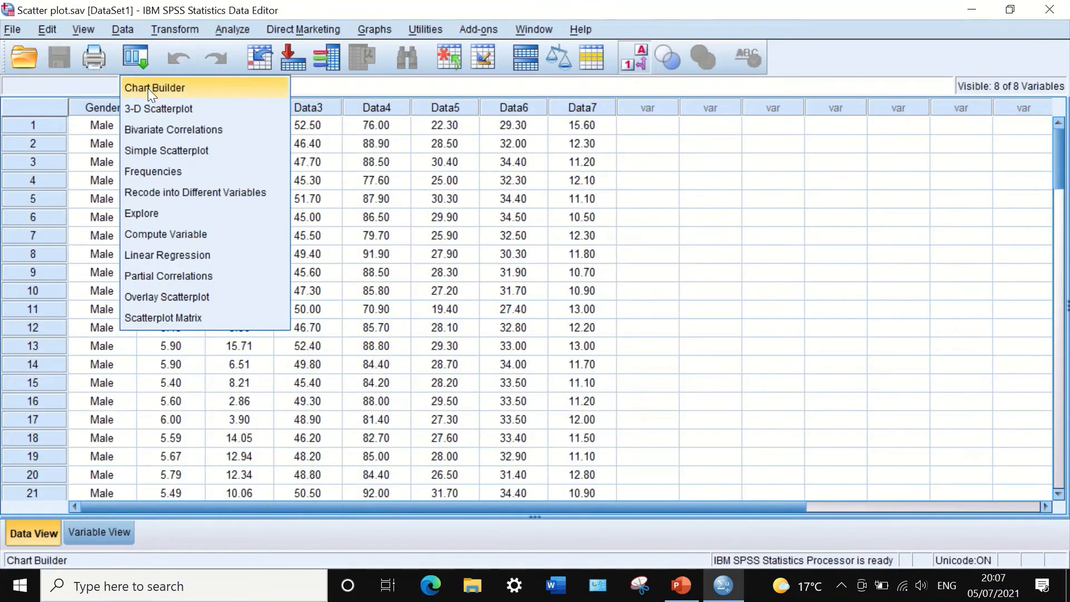
left_click(148, 88)
left_click(486, 364)
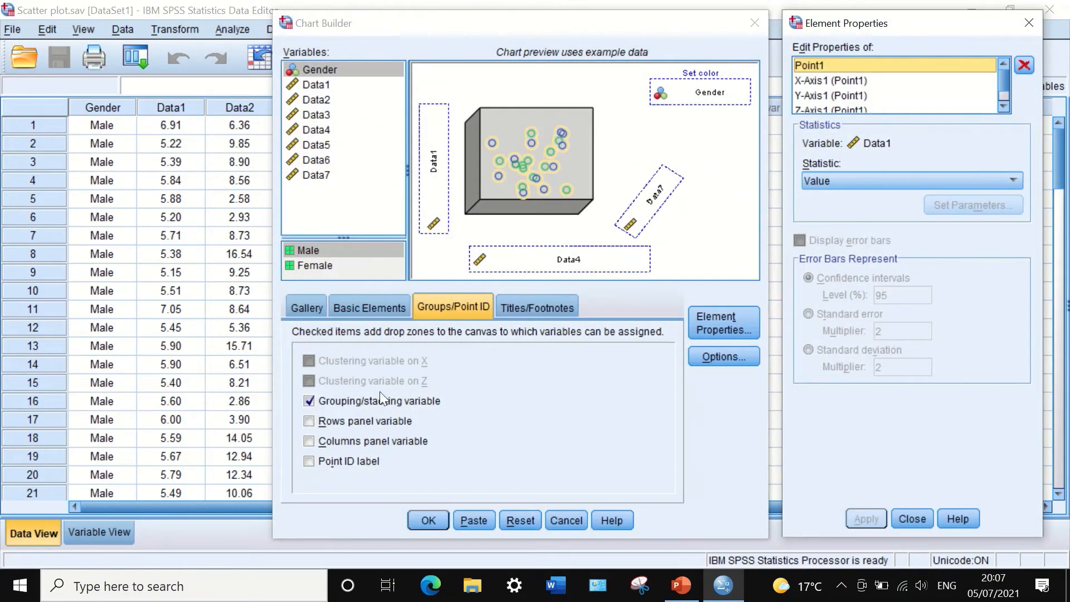
left_click(322, 401)
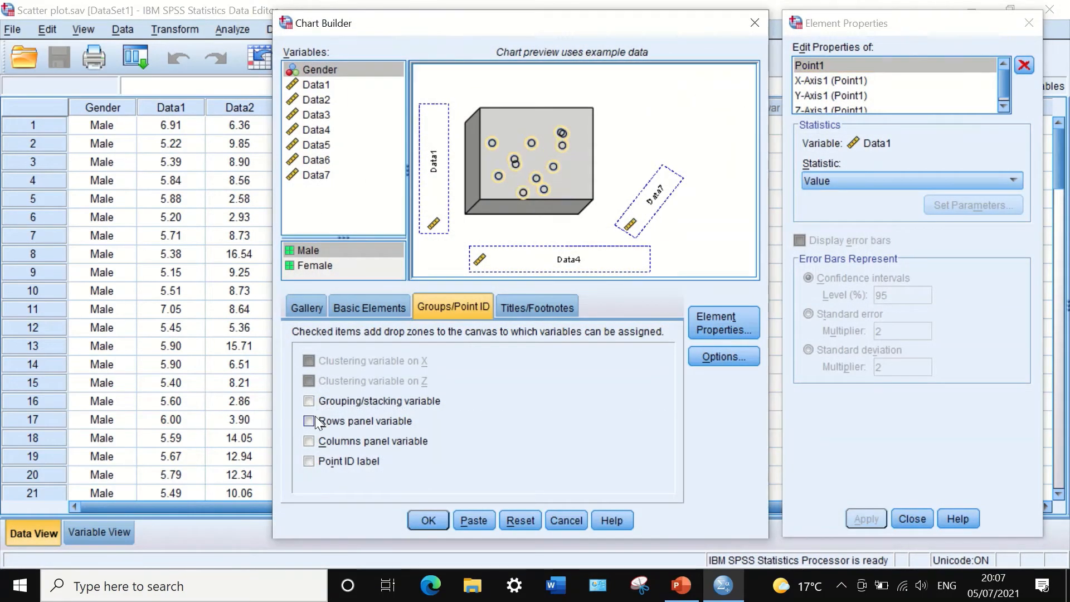
Step: Add a rows panel variable to the 3-D scatterplot, assign Gender to it, and generate the chart
left_click(313, 420)
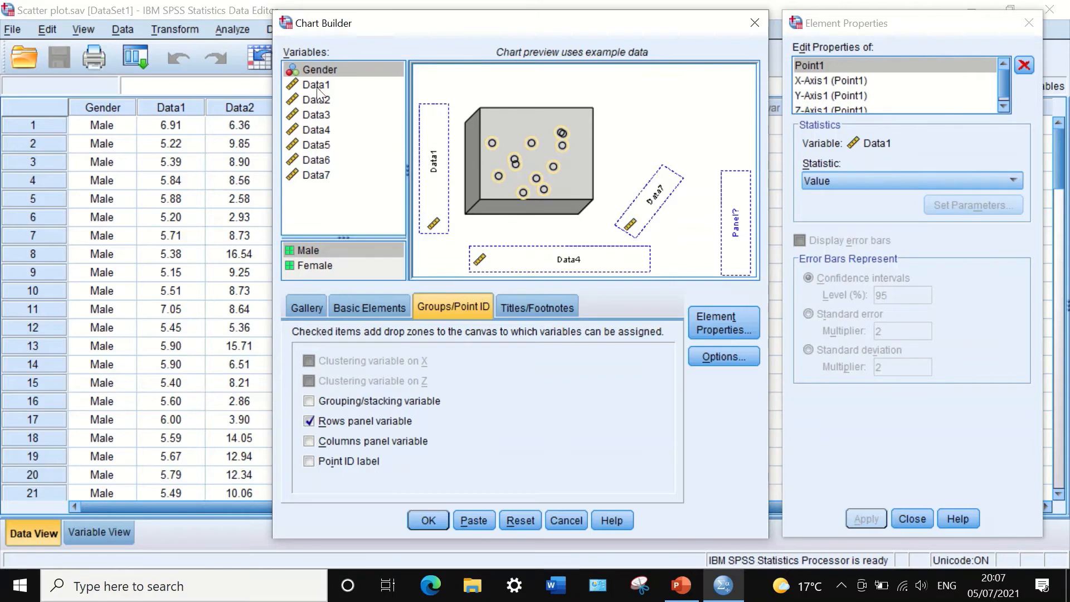
left_click_drag(312, 67, 732, 234)
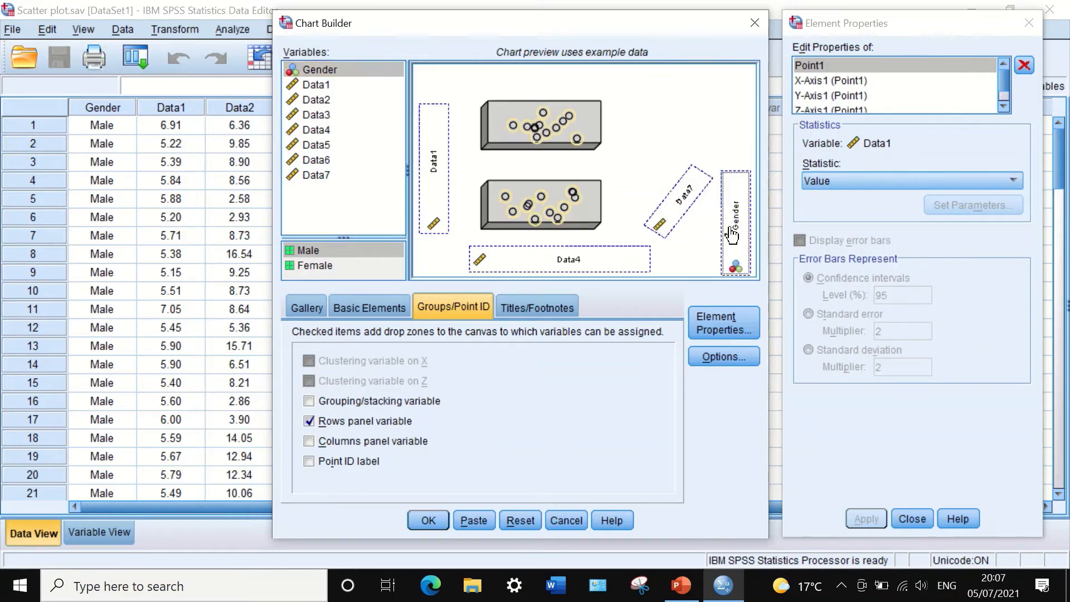
left_click(428, 519)
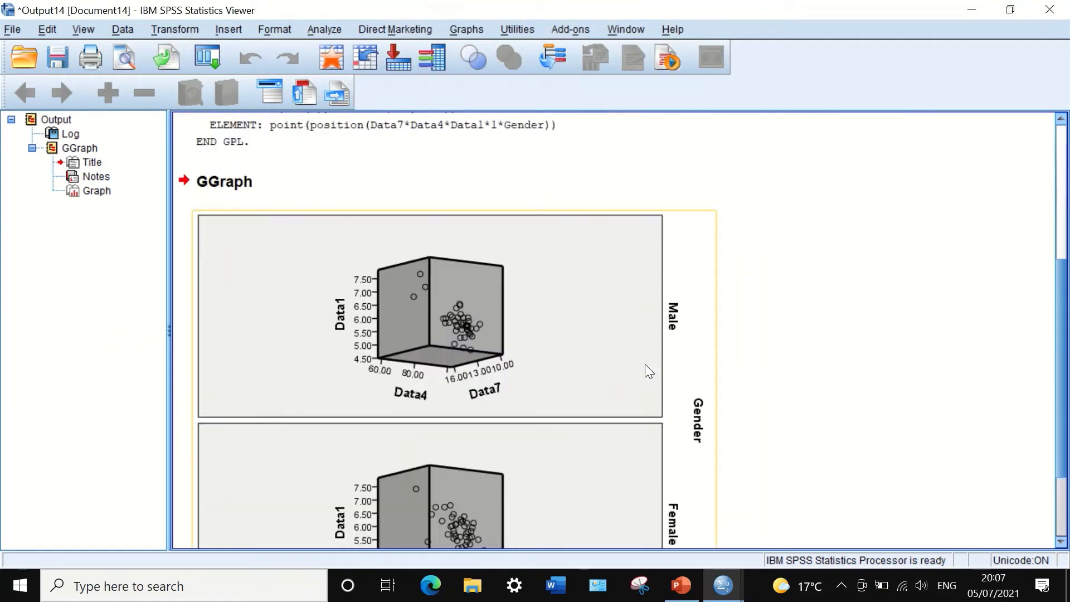
scroll(649, 364, "down", 3)
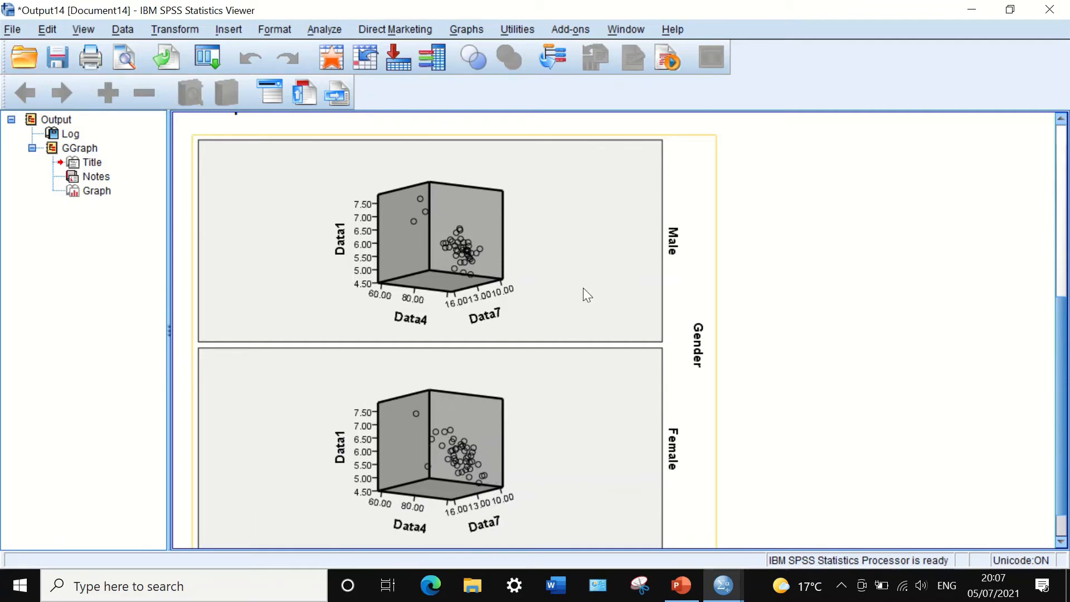
Step: Close the row-paneled output without saving, then reopen Chart Builder and turn off the rows panel variable
left_click(1047, 9)
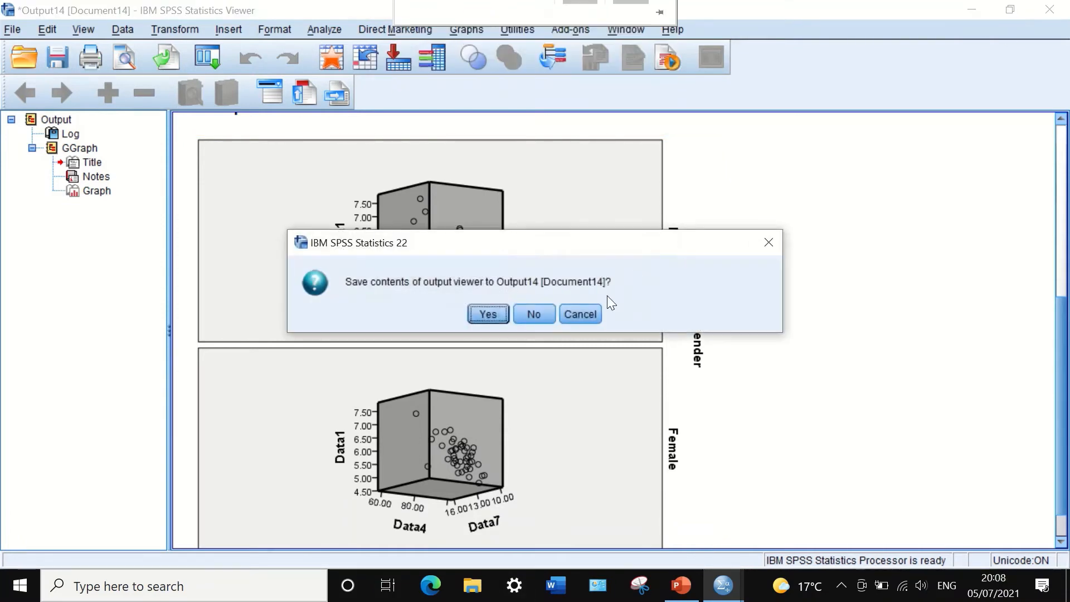
left_click(534, 315)
left_click(139, 56)
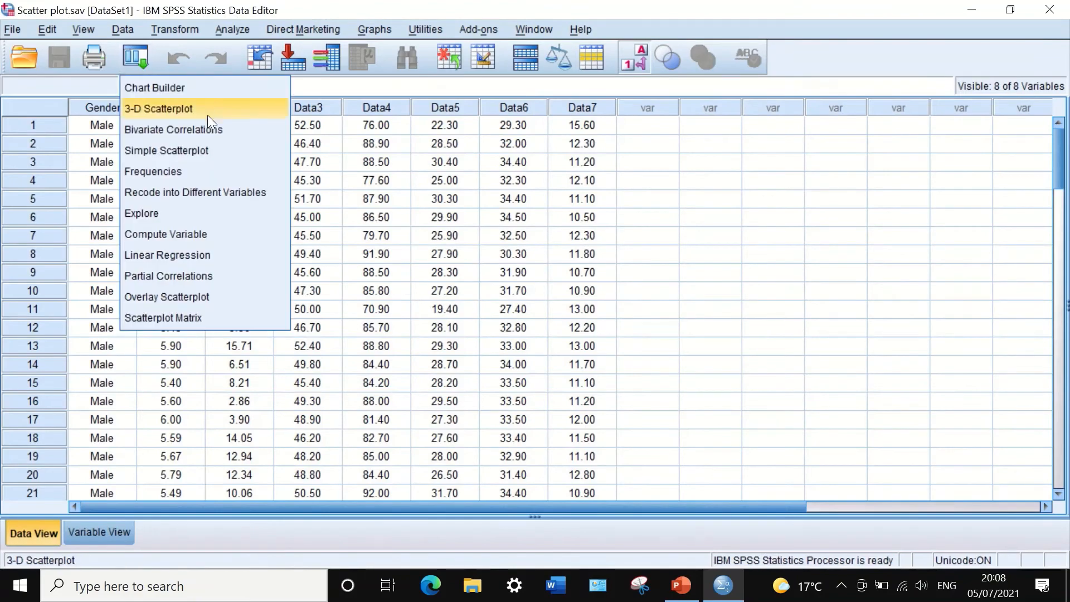
left_click(179, 89)
left_click(444, 368)
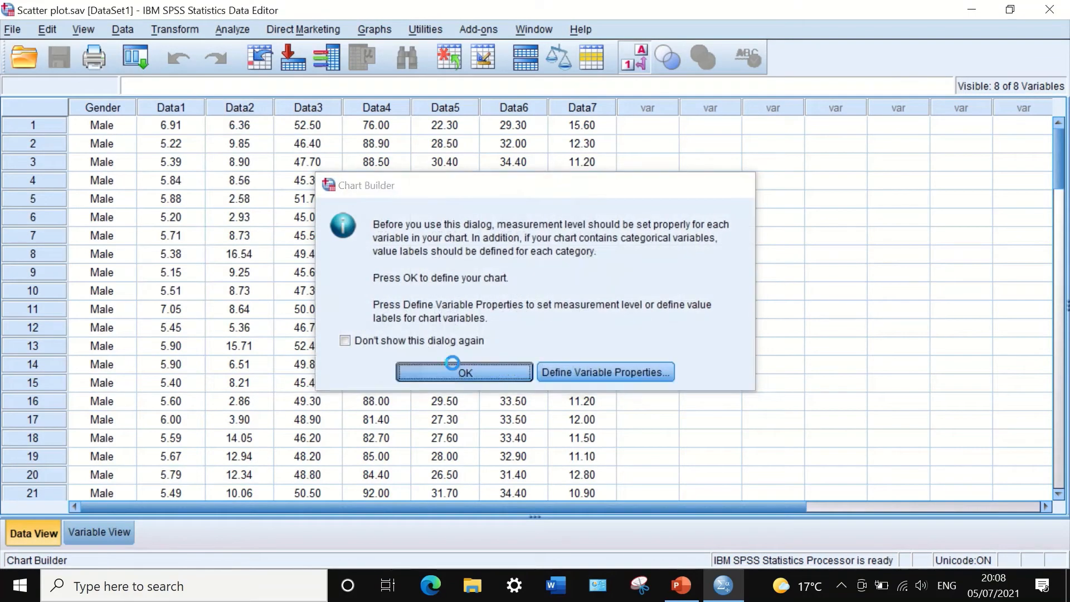
left_click(310, 417)
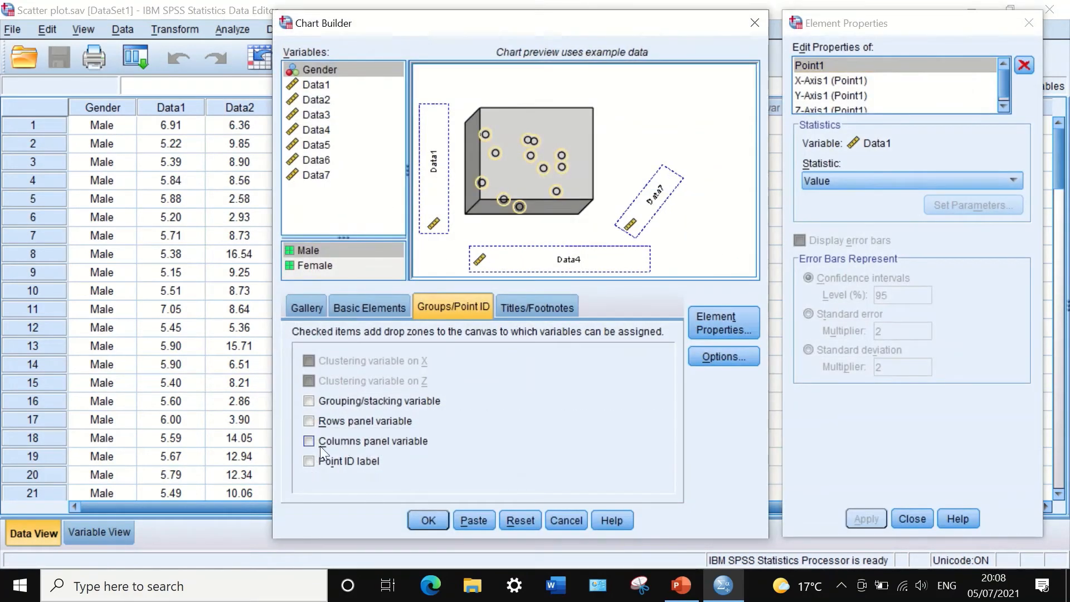
Step: Add a columns panel variable to the 3-D scatterplot, assign Gender to it, and generate the chart
left_click(310, 441)
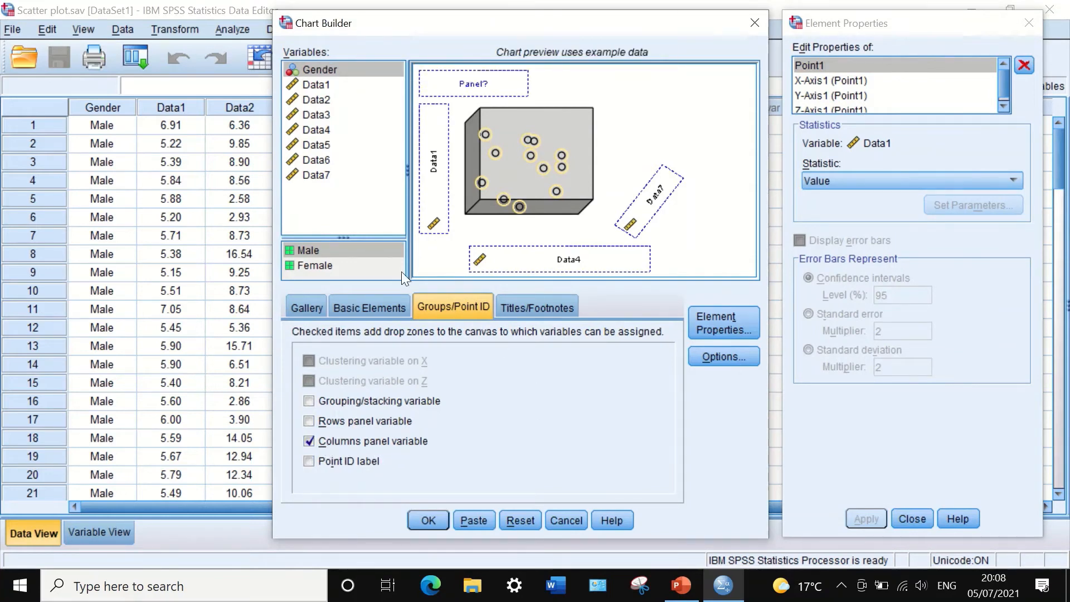
left_click_drag(327, 64, 473, 75)
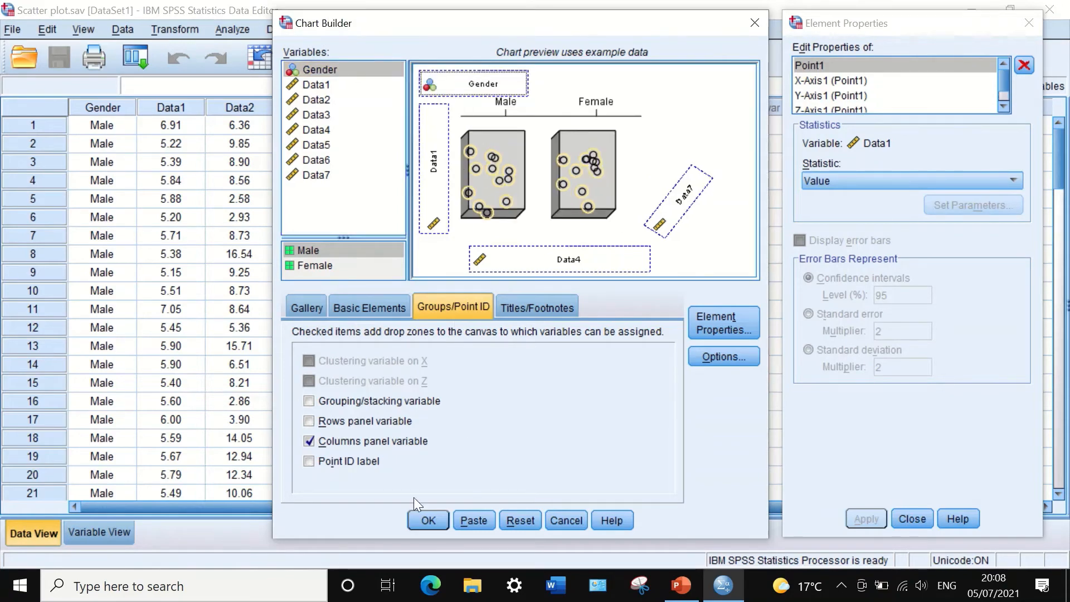
left_click(418, 517)
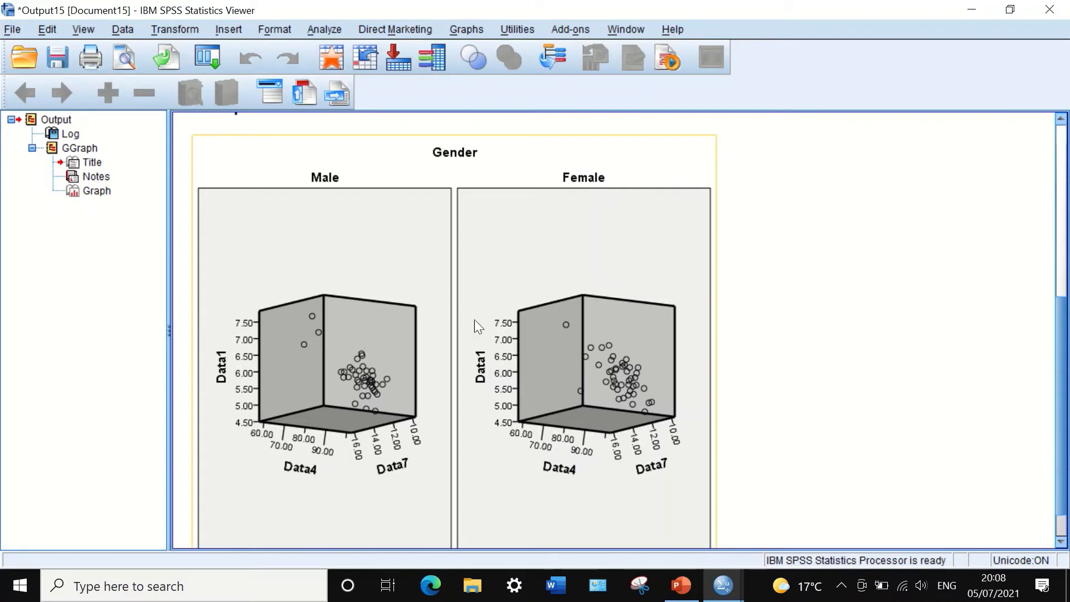
scroll(601, 359, "down", 1)
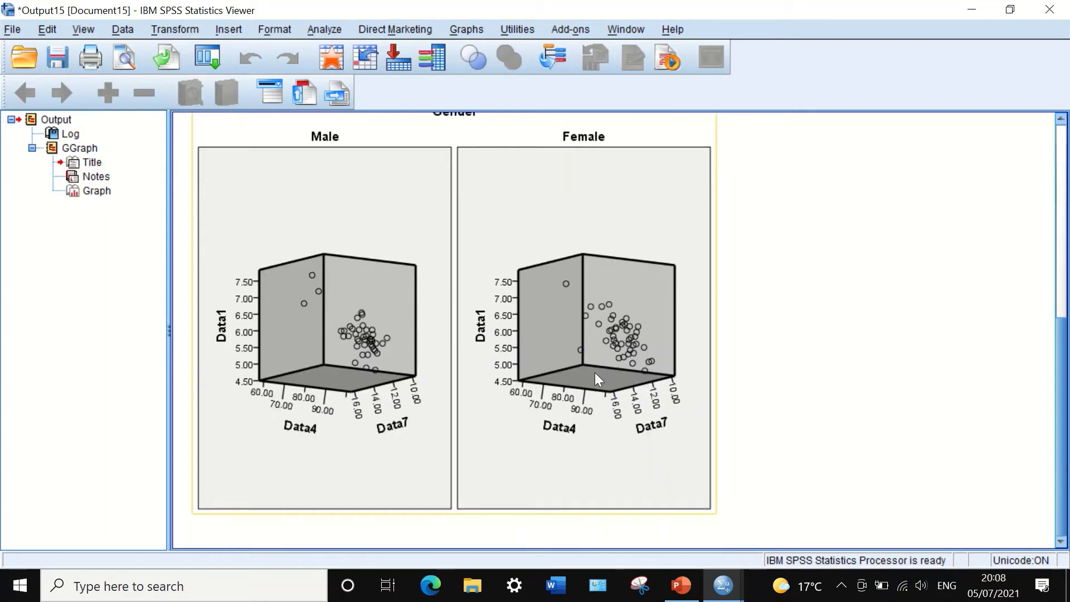
scroll(594, 378, "up", 3)
Step: Close the column-paneled output without saving, then reopen Chart Builder and turn off the columns panel variable
left_click(1053, 10)
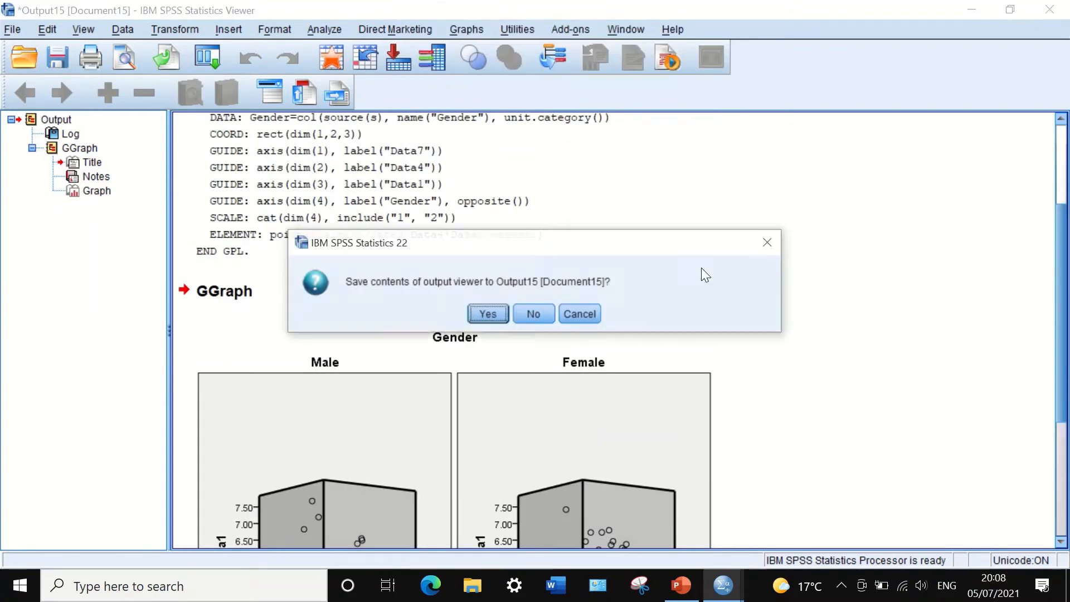
left_click(533, 314)
left_click(135, 58)
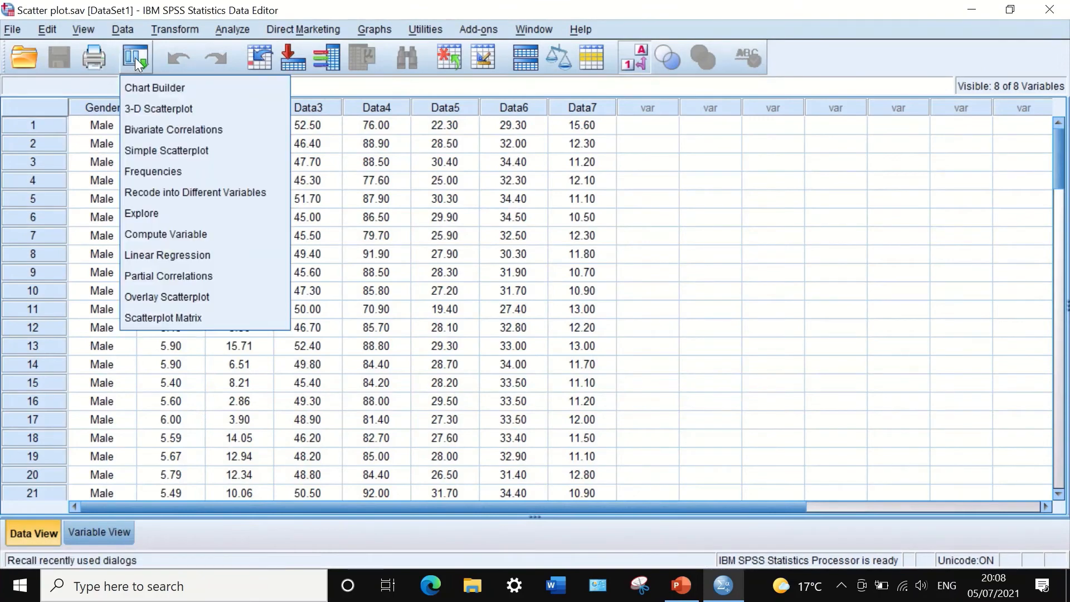
left_click(147, 88)
left_click(458, 367)
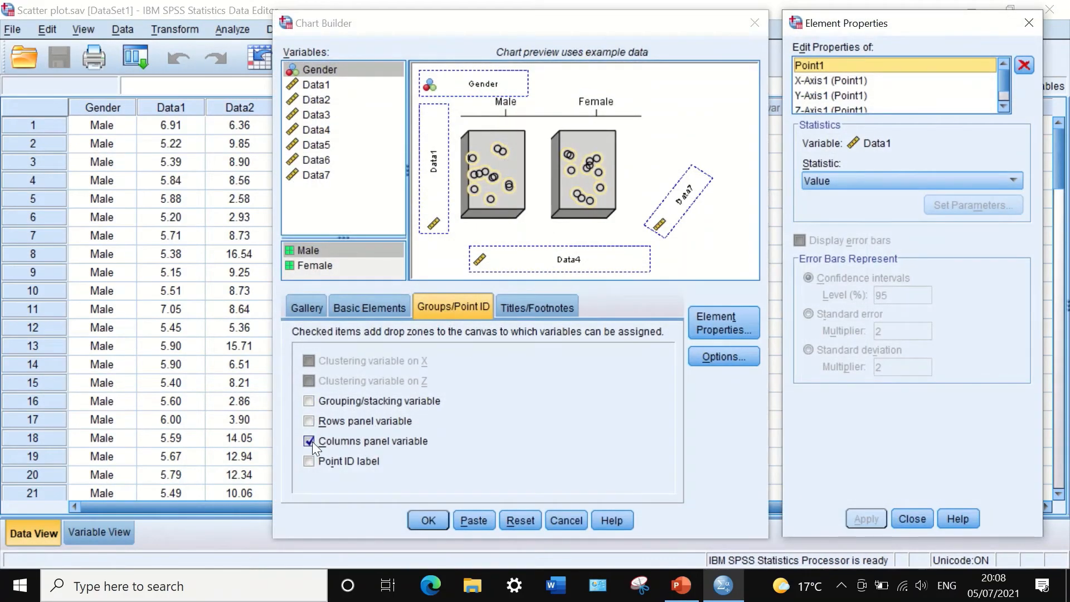
left_click(311, 441)
Step: Turn on the Point ID label, assign Gender as the point label variable, and generate the chart
left_click(310, 462)
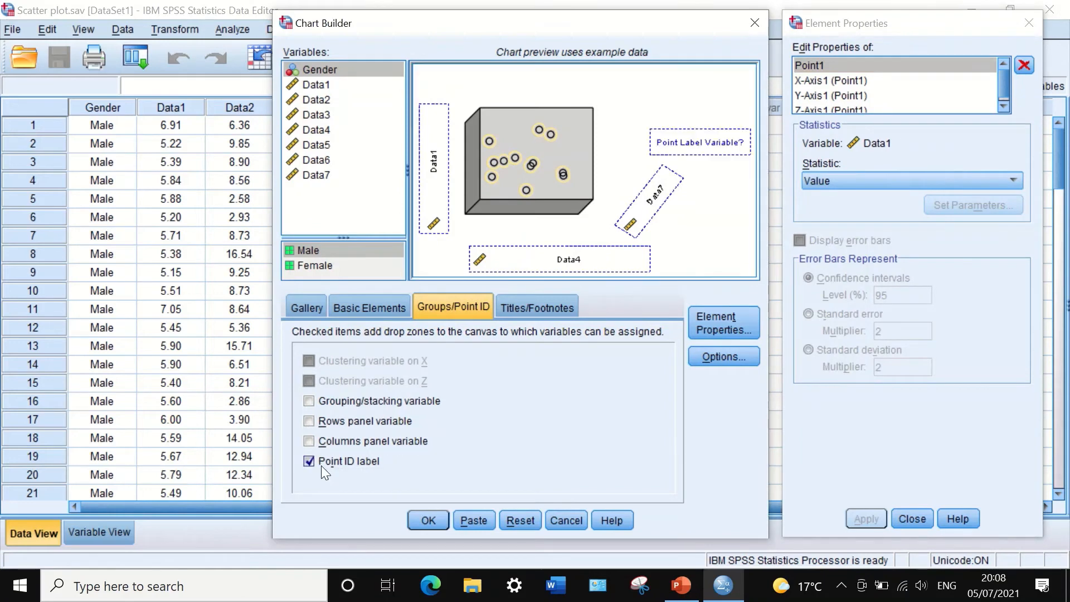
left_click_drag(313, 68, 704, 144)
left_click(432, 520)
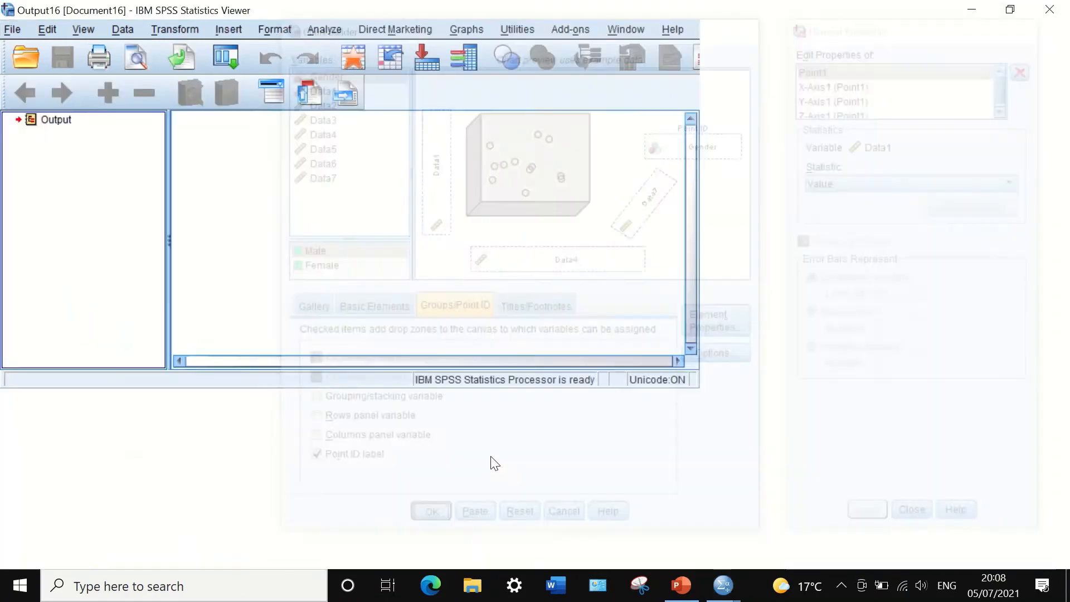
scroll(440, 279, "down", 1)
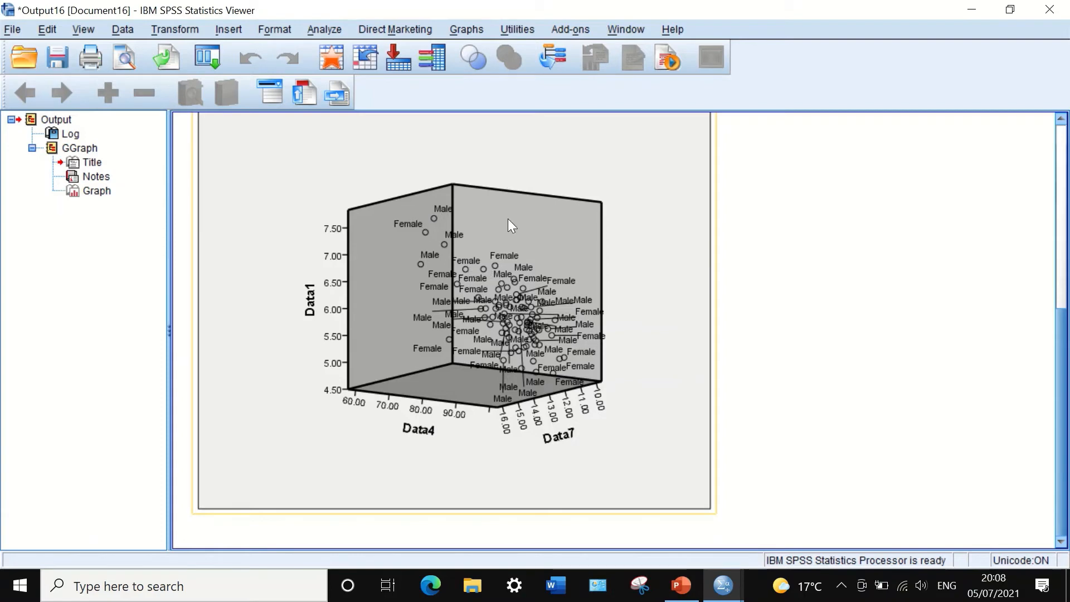
scroll(583, 313, "up", 5)
Step: Close the point-labelled output without saving and reopen Chart Builder from the recently used dialogs
left_click(1049, 10)
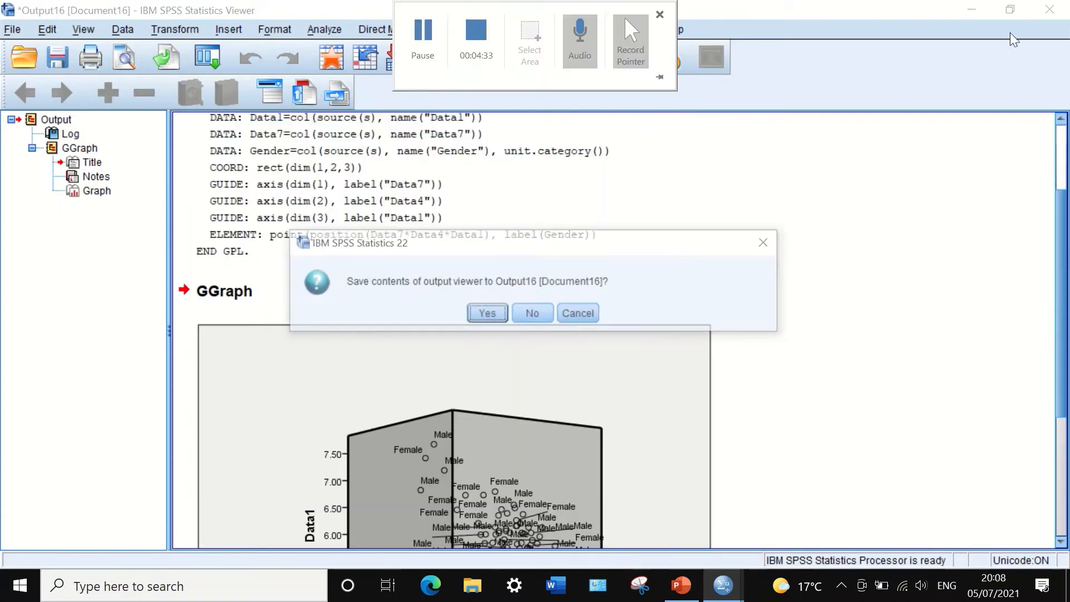
left_click(533, 316)
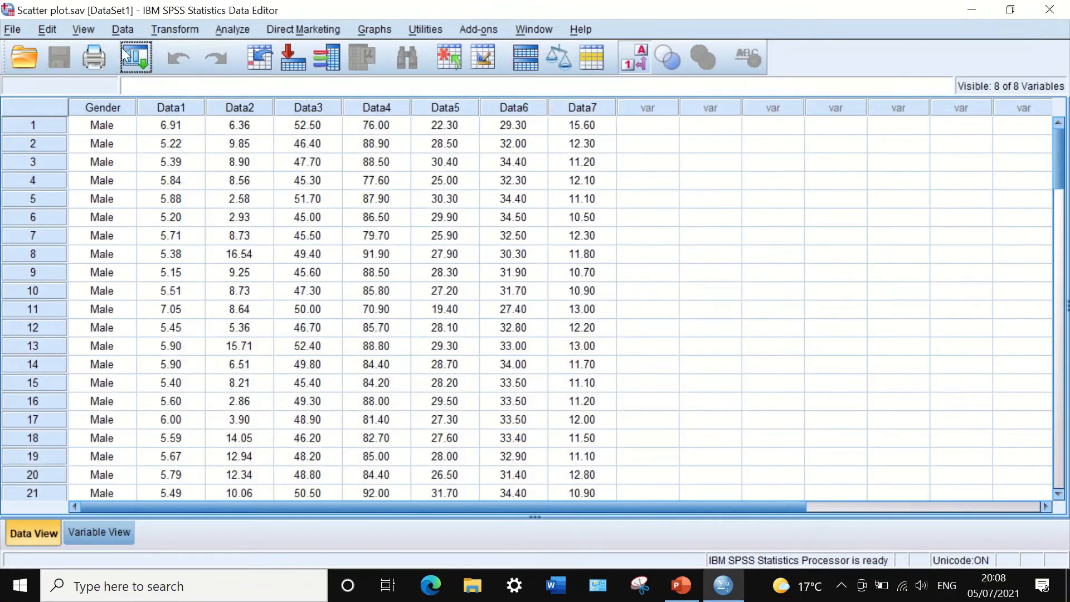
left_click(143, 56)
left_click(151, 92)
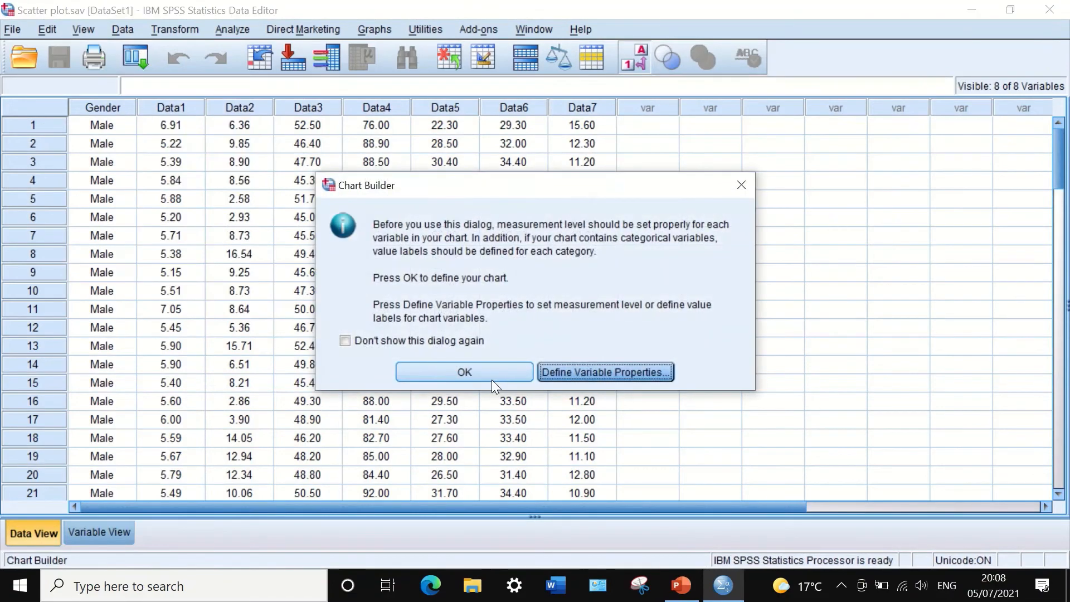
left_click(427, 373)
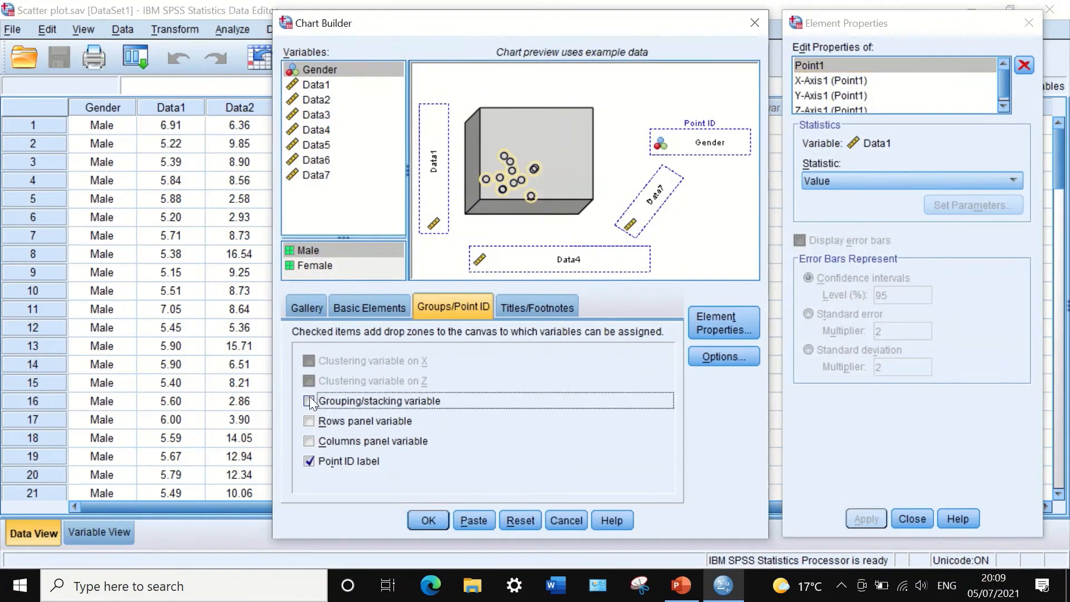
Step: Replace the Point ID label with a grouping/stacking variable and assign Gender to Set color
left_click(310, 399)
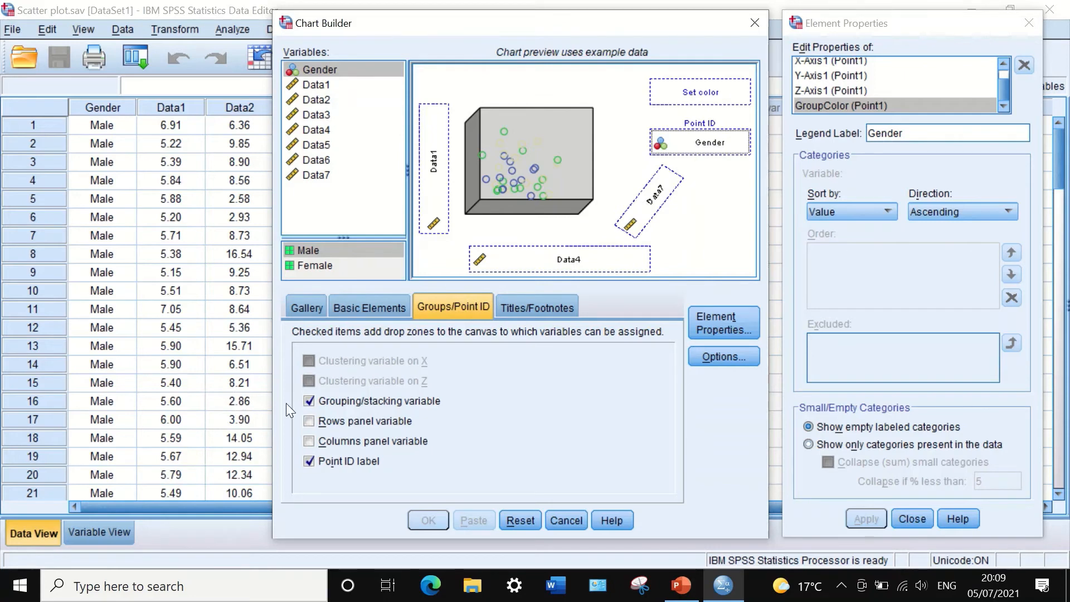
left_click(309, 462)
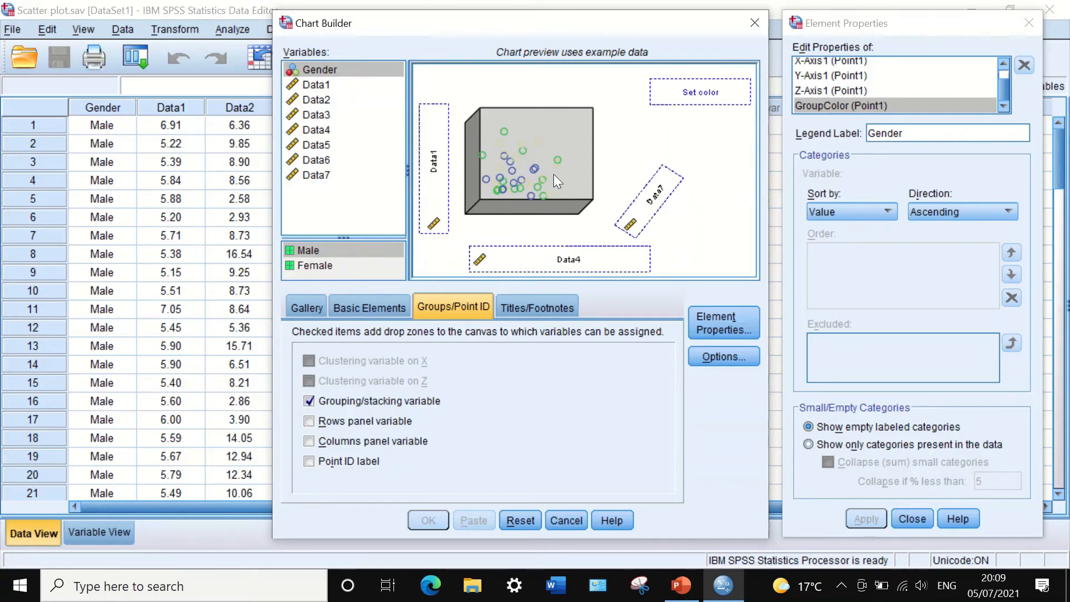
left_click_drag(317, 65, 690, 93)
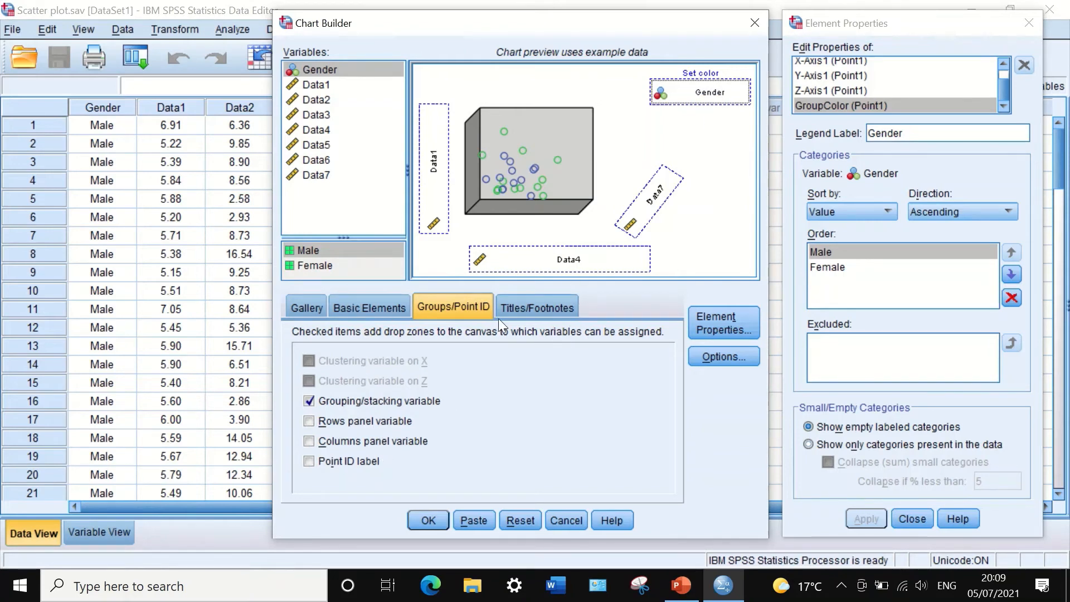
Step: Add Title 1 to the chart with the text "Correlation" and apply it
left_click(524, 309)
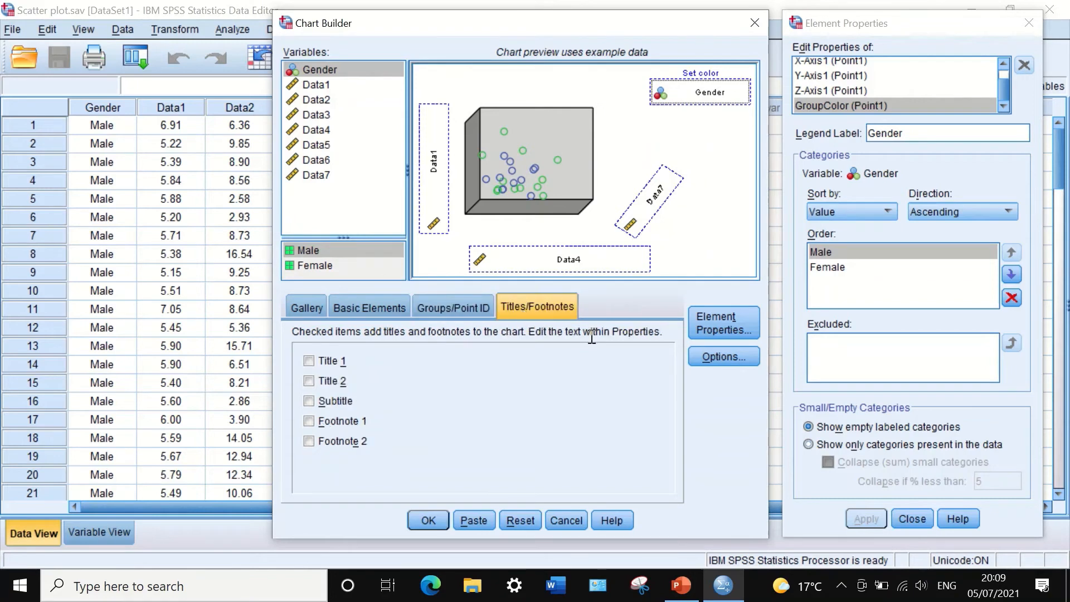
left_click(309, 361)
left_click(917, 216)
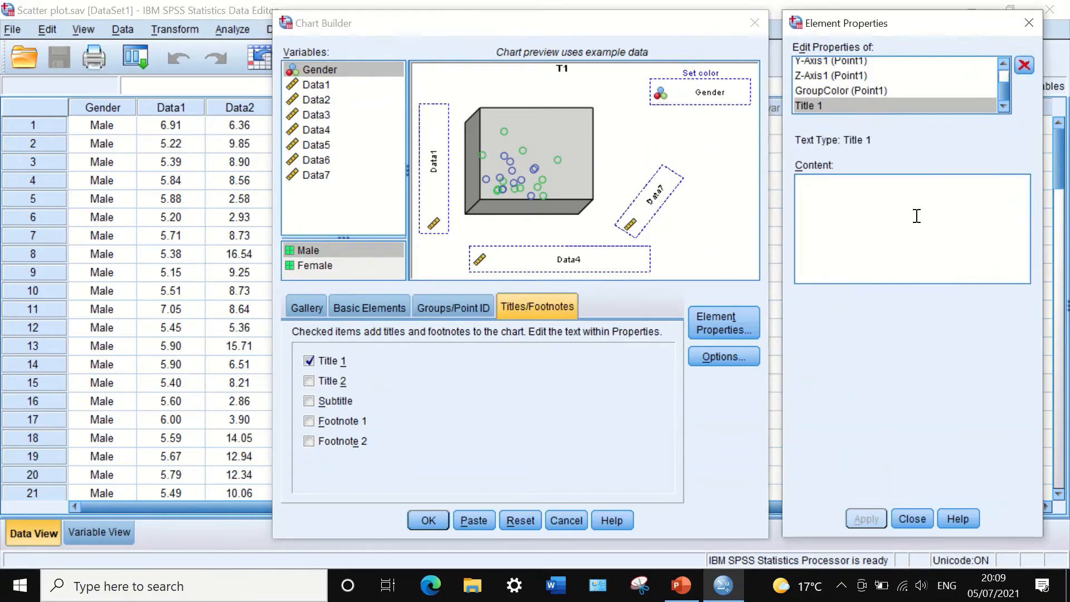
type("Corr")
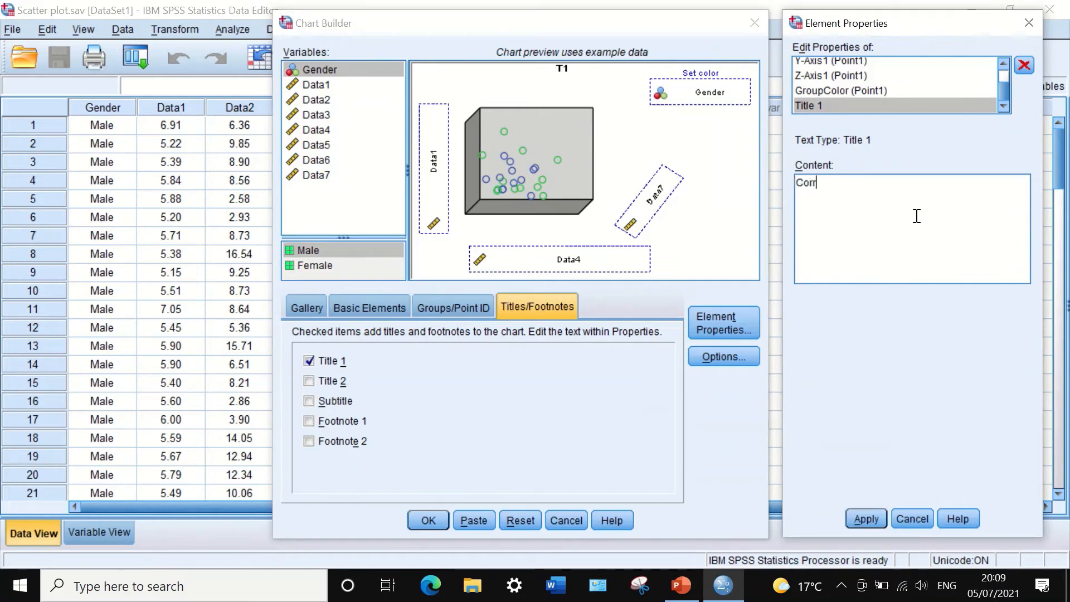
type("elation")
left_click(865, 518)
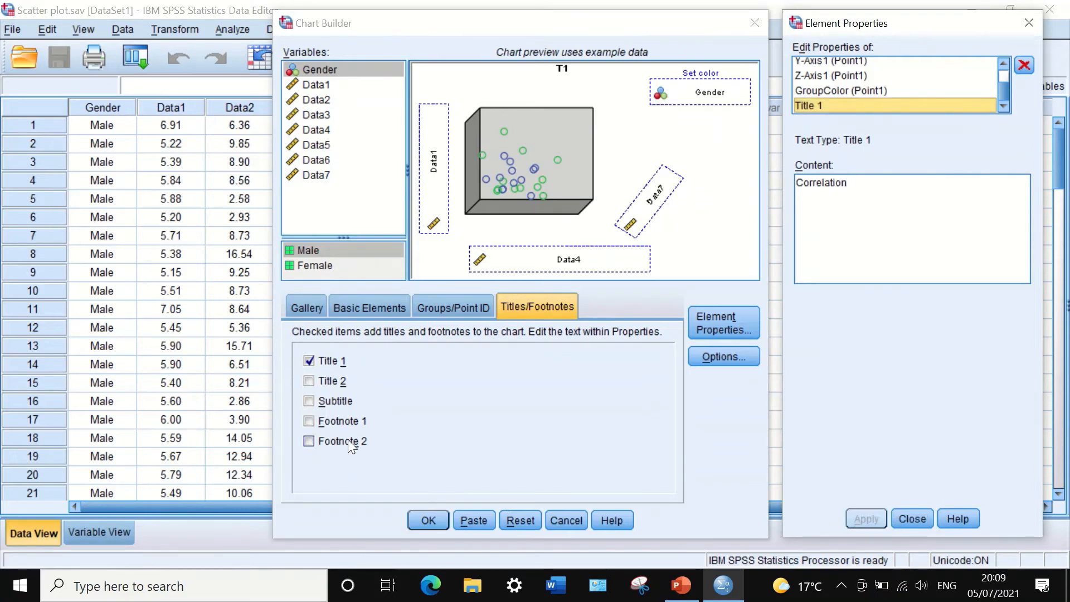
Step: Add Footnote 1 to the chart with the text "Figure 1" and apply it
left_click(309, 421)
left_click(851, 197)
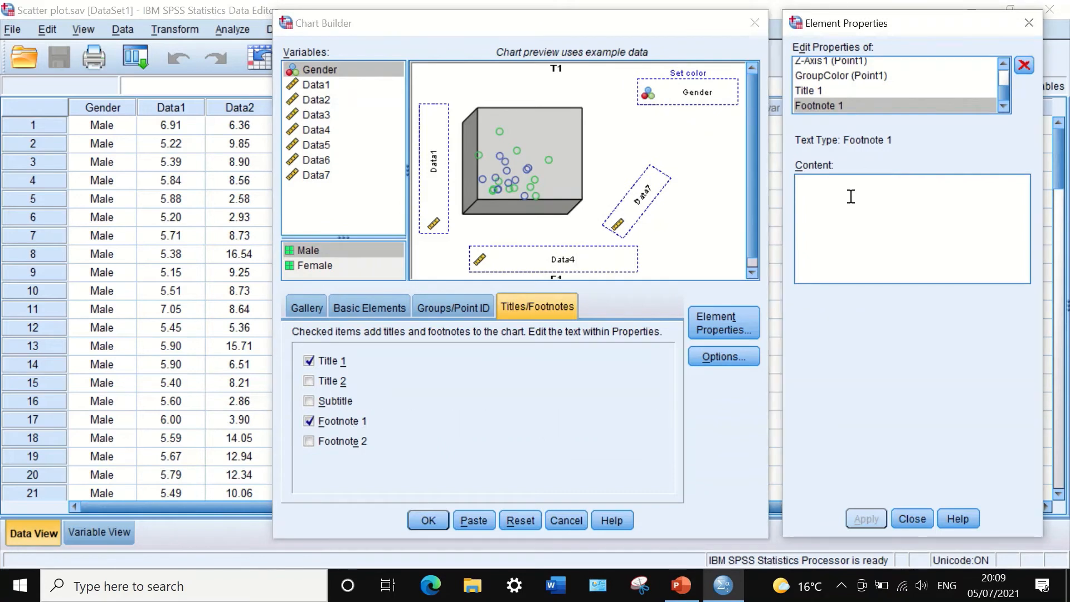
type("figur")
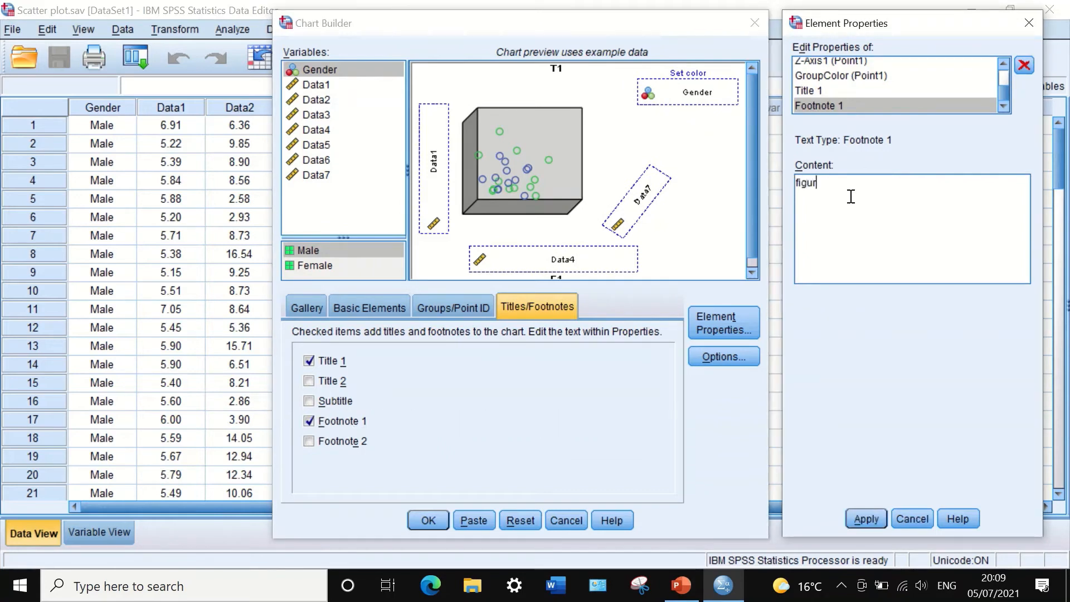
type("e 1")
key("Home")
key("Delete")
type("F")
left_click(870, 515)
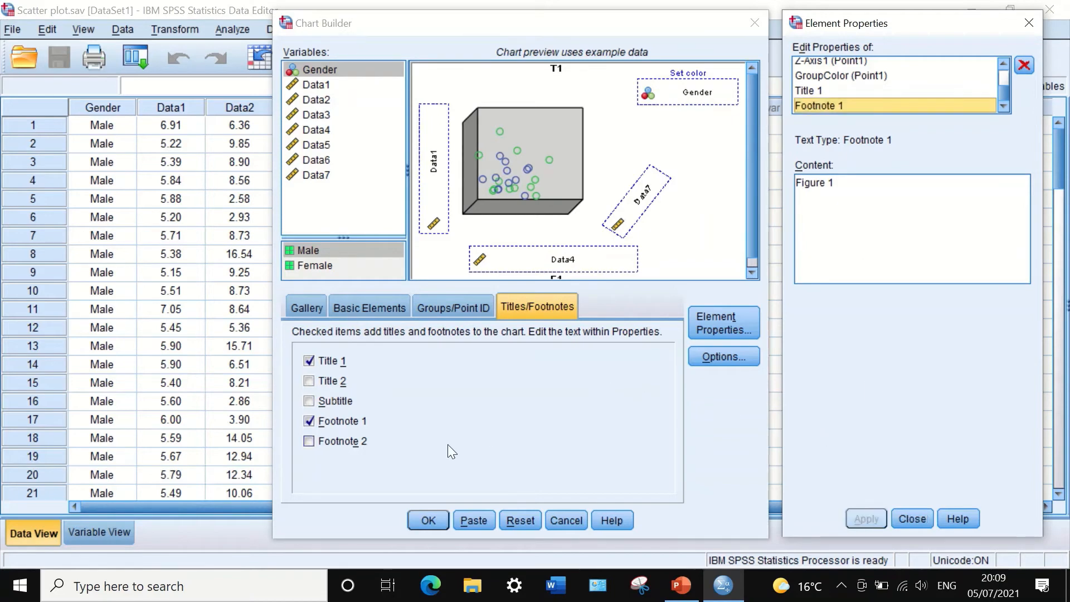
Step: Generate the grouped 3-D scatterplot and review its title, legend and footnote in the output
left_click(427, 520)
scroll(624, 285, "down", 3)
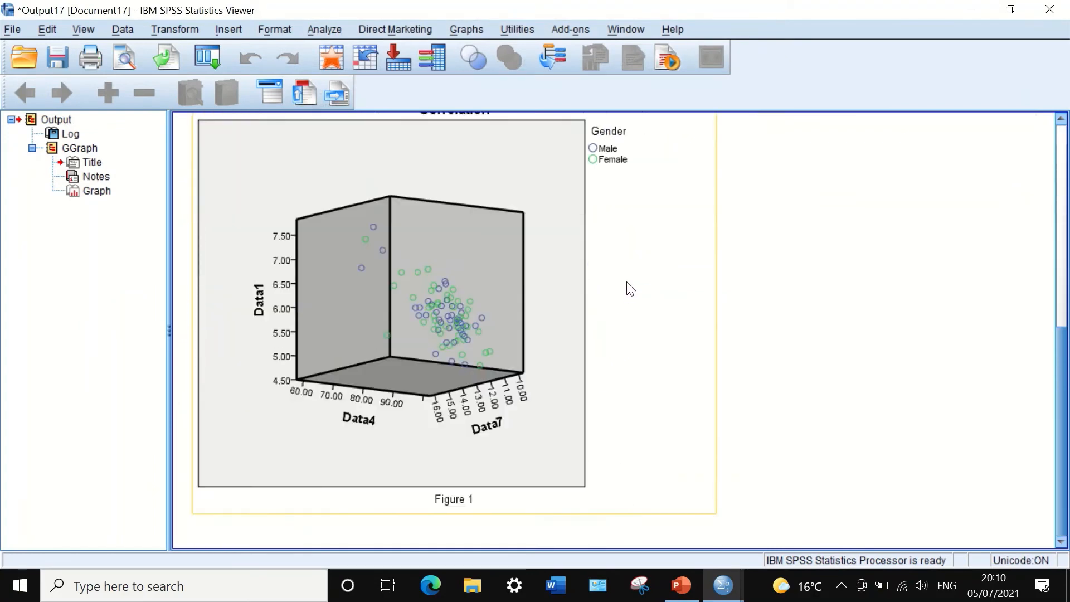
scroll(627, 282, "up", 3)
scroll(651, 292, "down", 1)
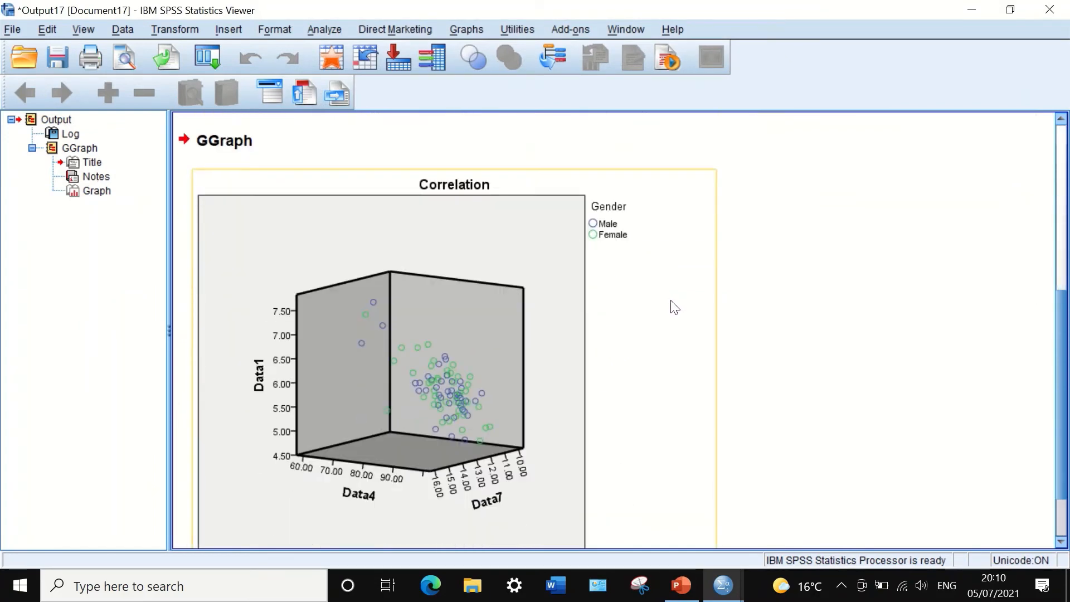
scroll(672, 306, "down", 1)
scroll(677, 310, "up", 1)
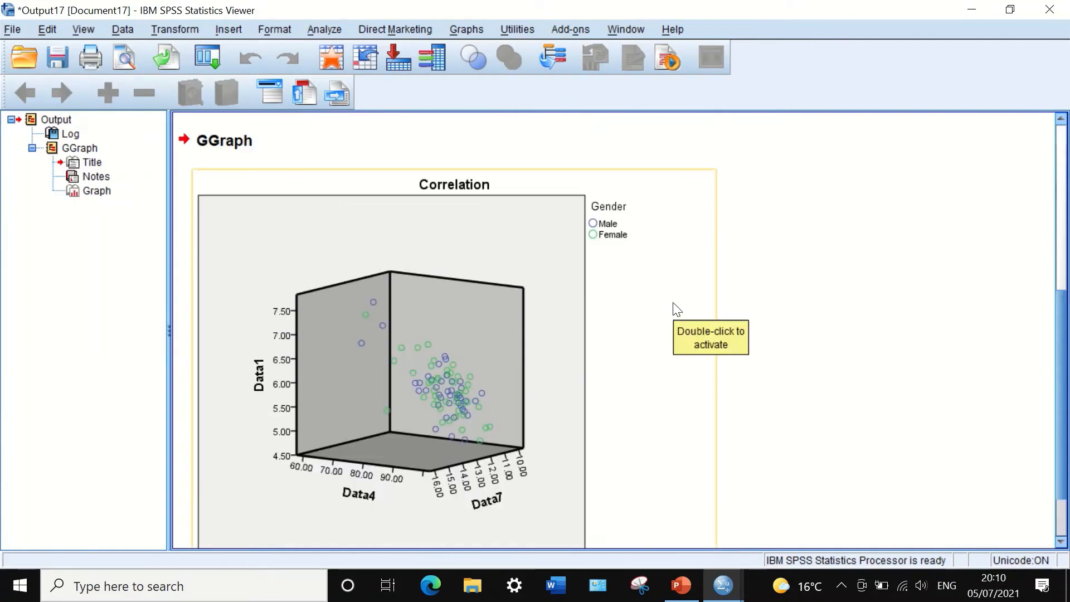
Step: Open the 3-D scatterplot for editing and set the chart background fill to white (255, 255, 255)
scroll(488, 180, "down", 1)
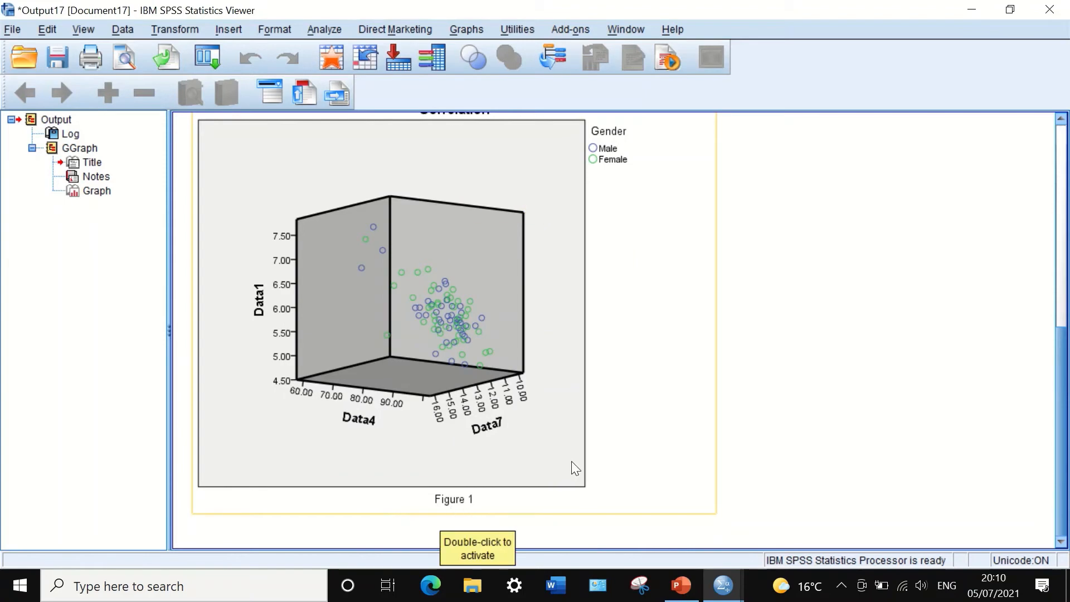
scroll(576, 468, "up", 2)
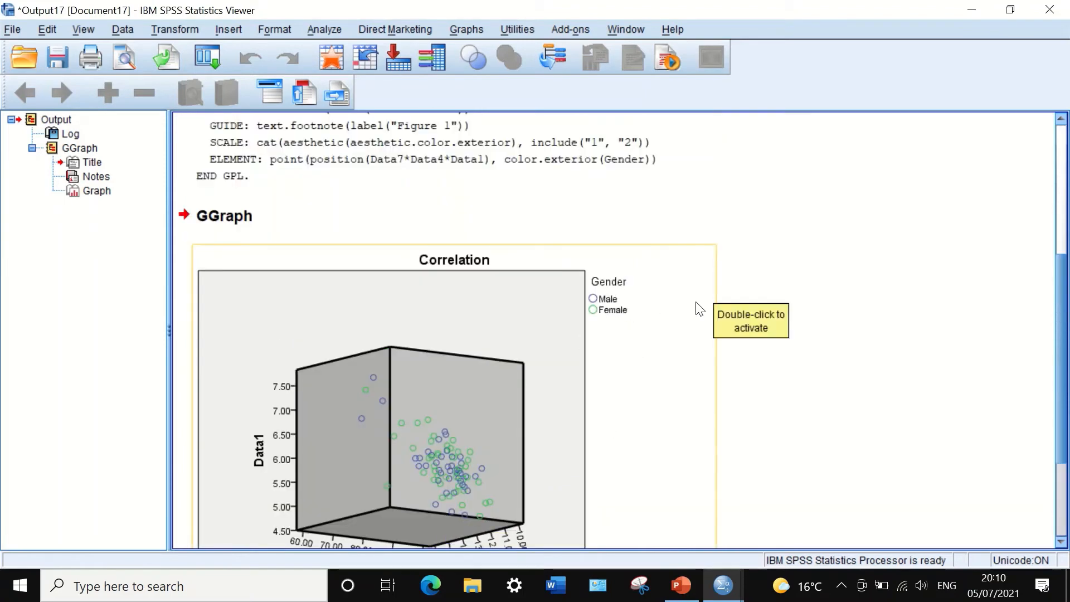
scroll(474, 418, "down", 1)
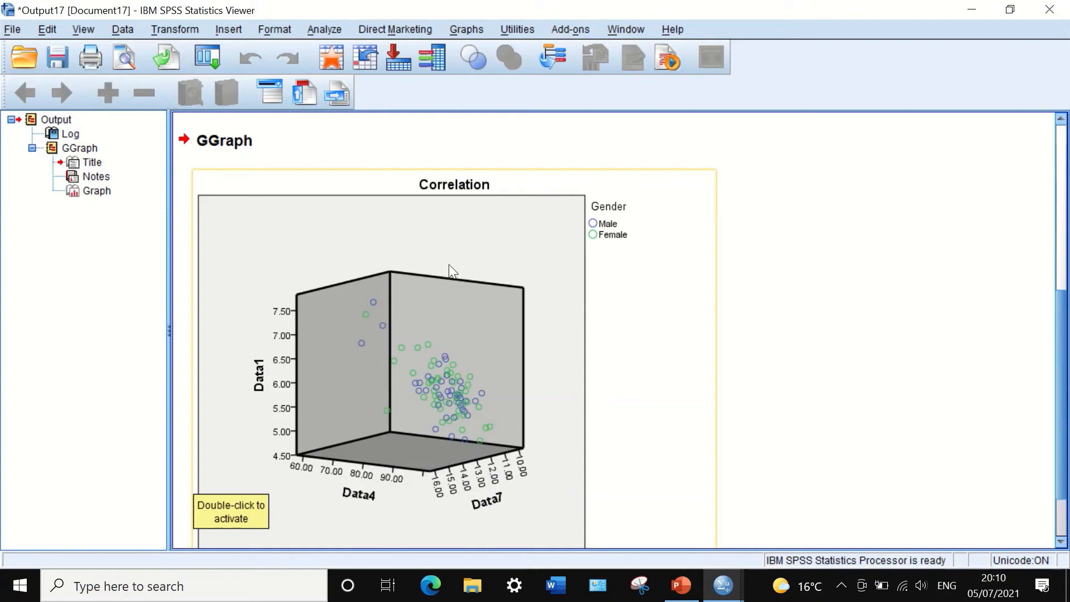
double_click(452, 248)
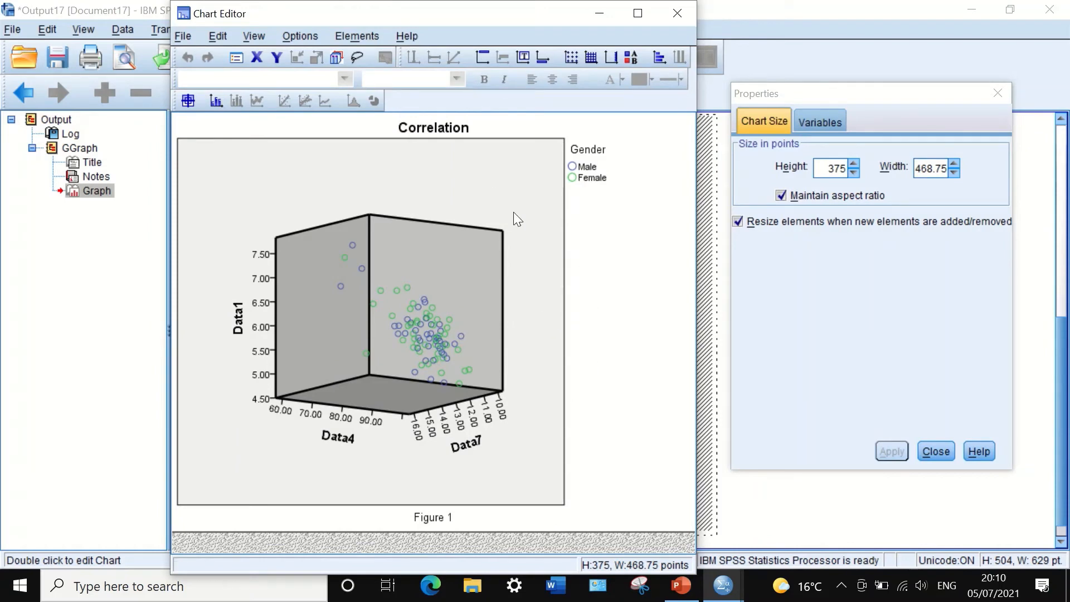
left_click(434, 170)
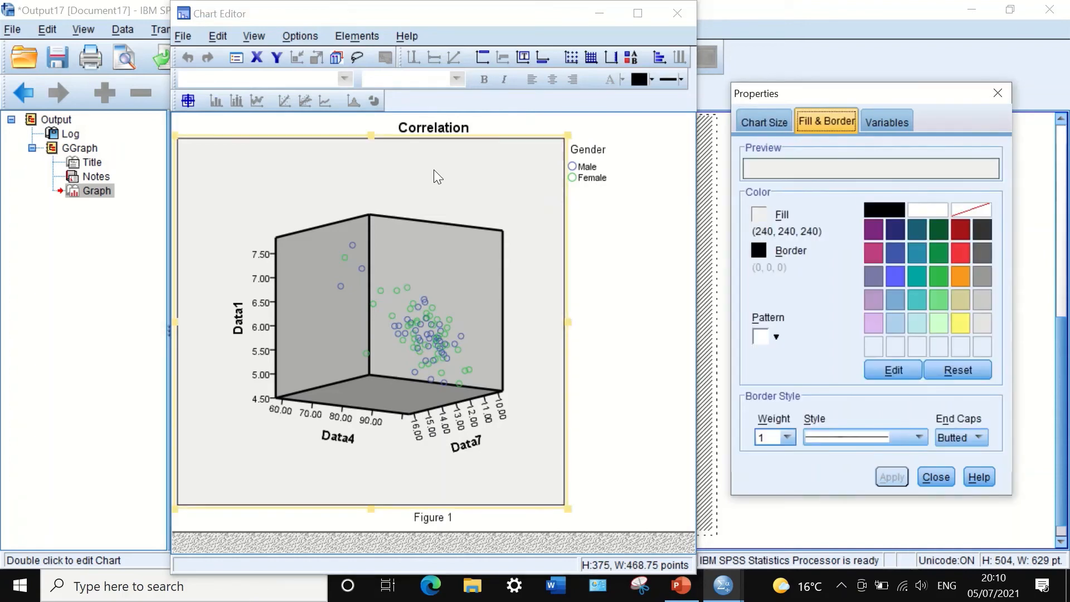
left_click(878, 152)
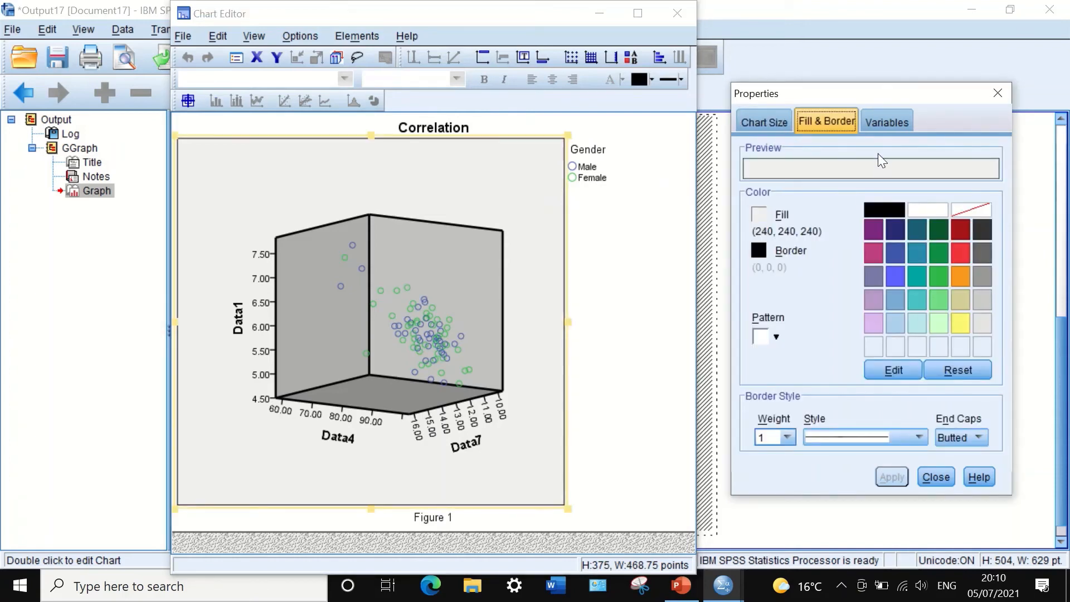
left_click(926, 207)
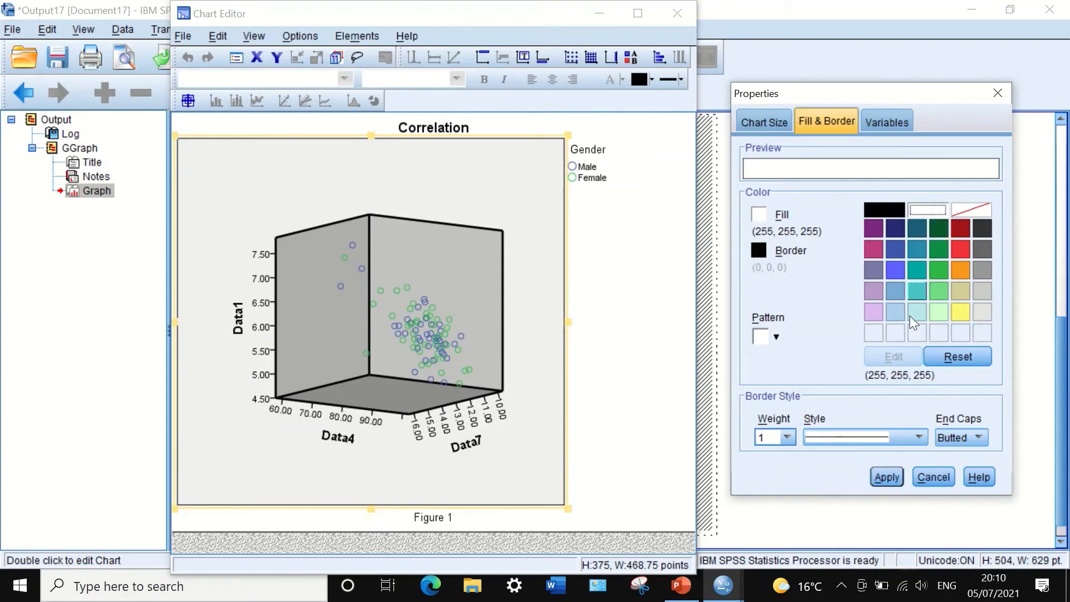
left_click(886, 477)
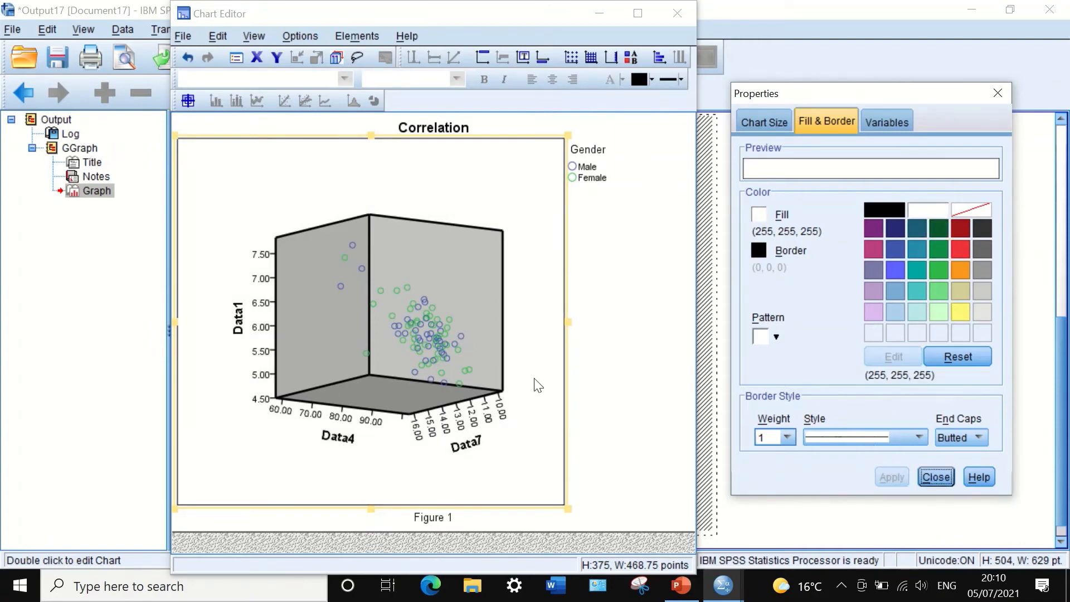
Step: Fill both vertical walls of the 3-D plot box with white (255, 255, 255)
left_click(434, 284)
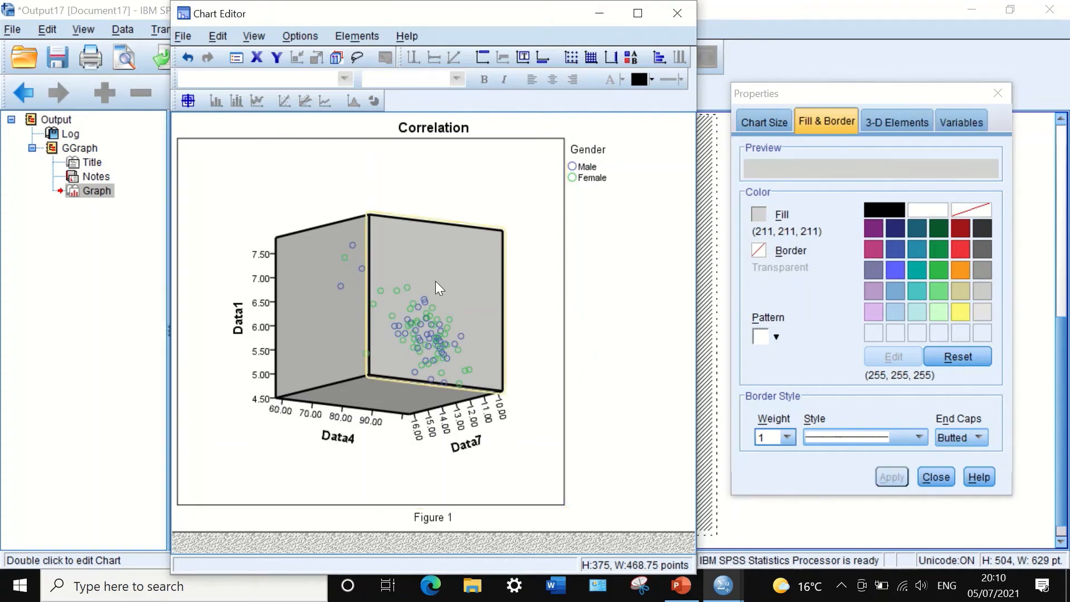
left_click(935, 209)
left_click(882, 475)
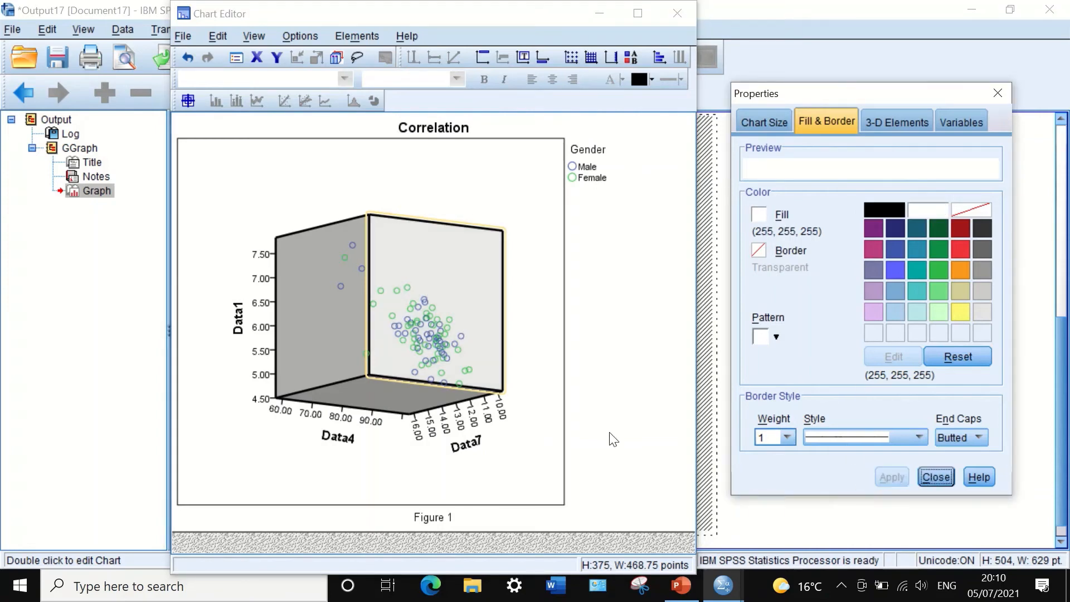
left_click(310, 320)
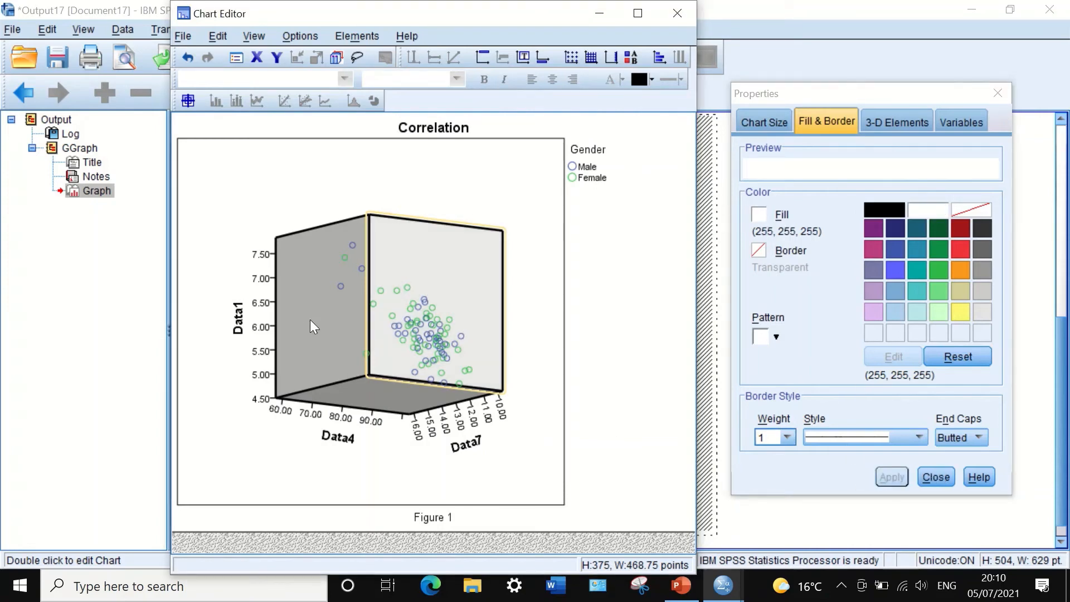
left_click(943, 210)
left_click(879, 475)
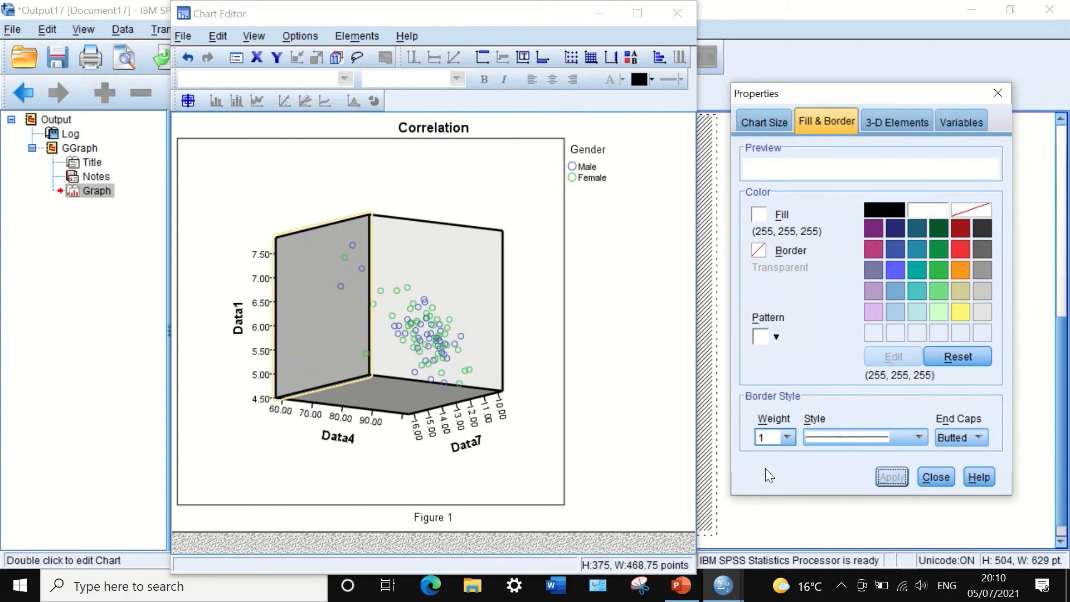
Step: Fill the floor of the 3-D plot box with white (255, 255, 255) and close its properties
left_click(422, 390)
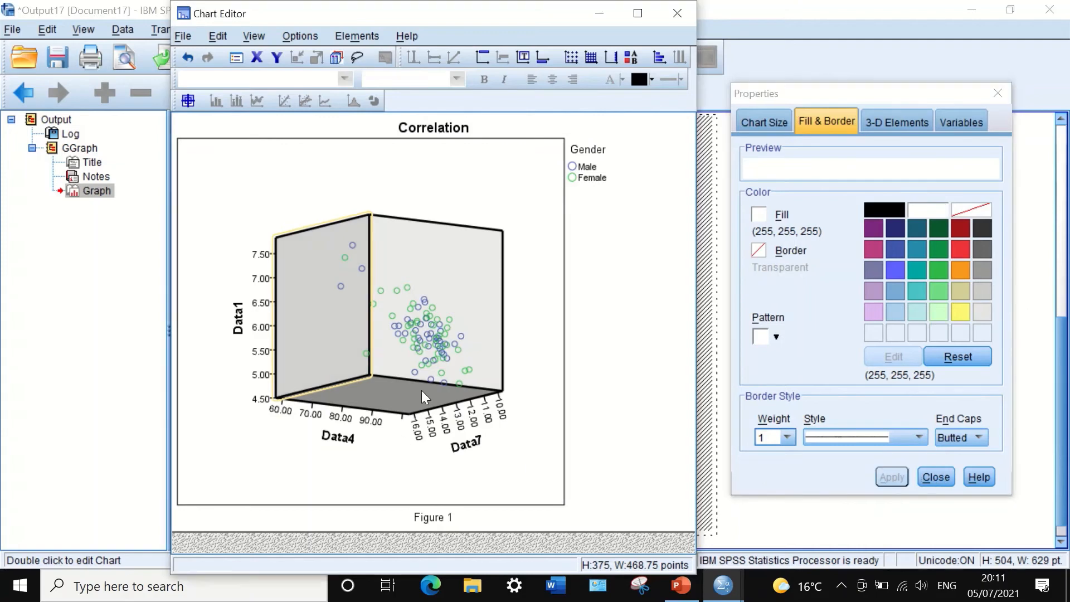
left_click(927, 211)
left_click(885, 478)
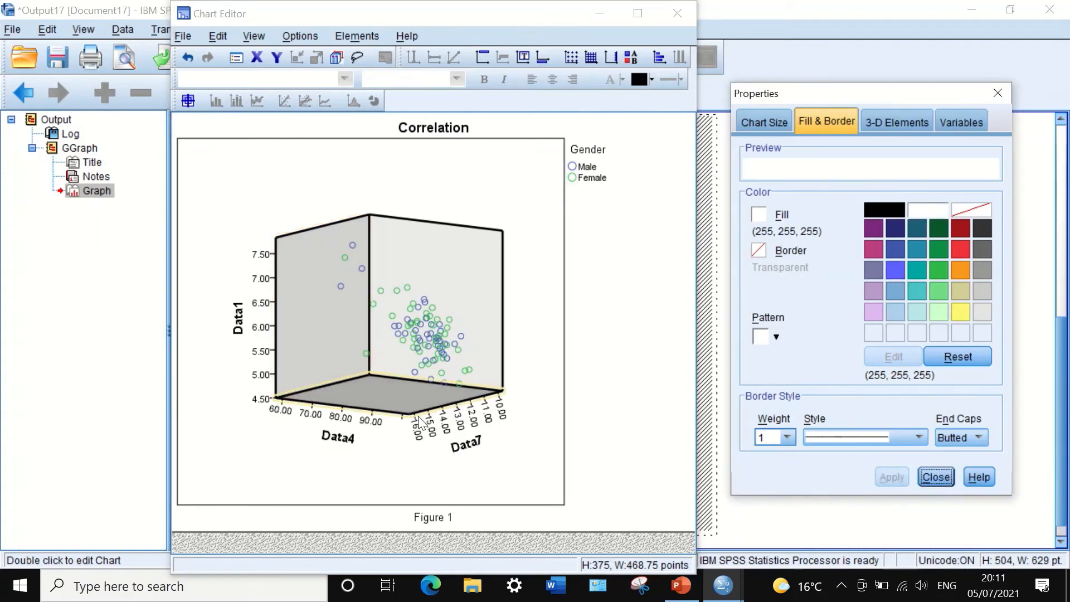
left_click(931, 475)
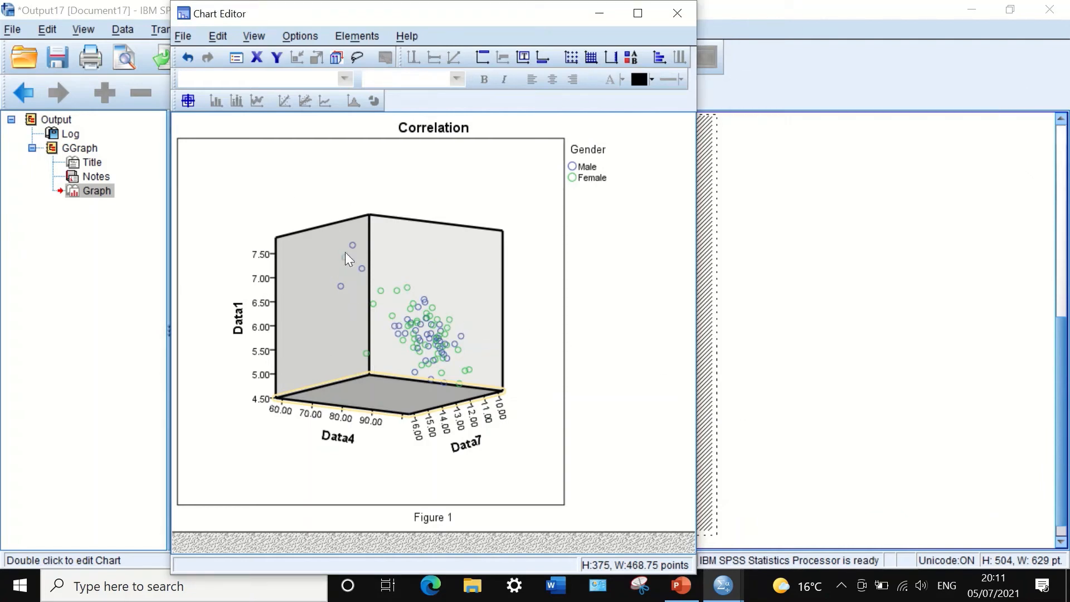
left_click(240, 323)
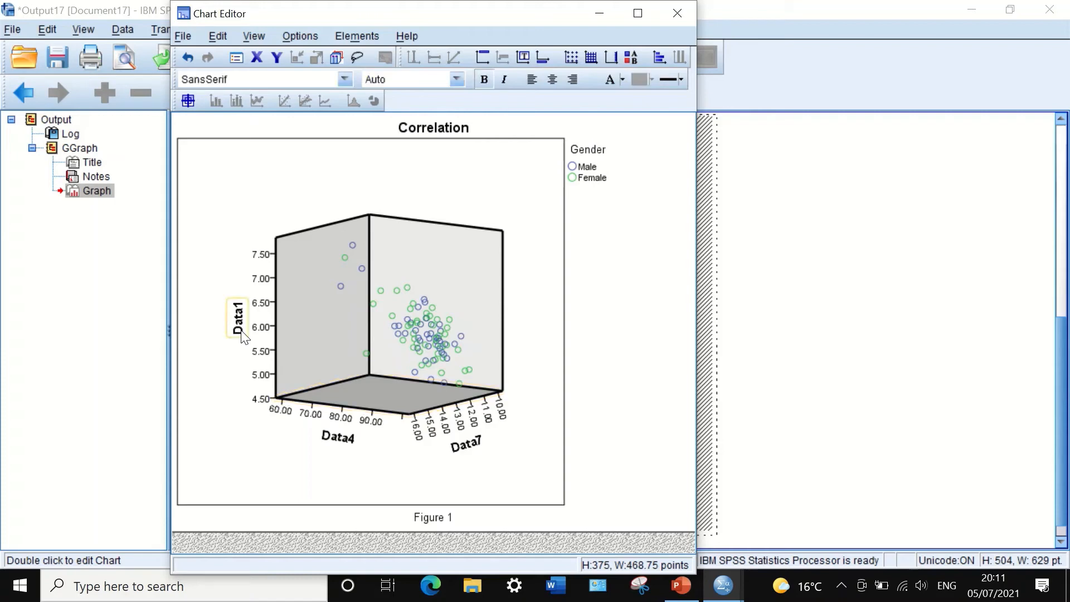
left_click(242, 334)
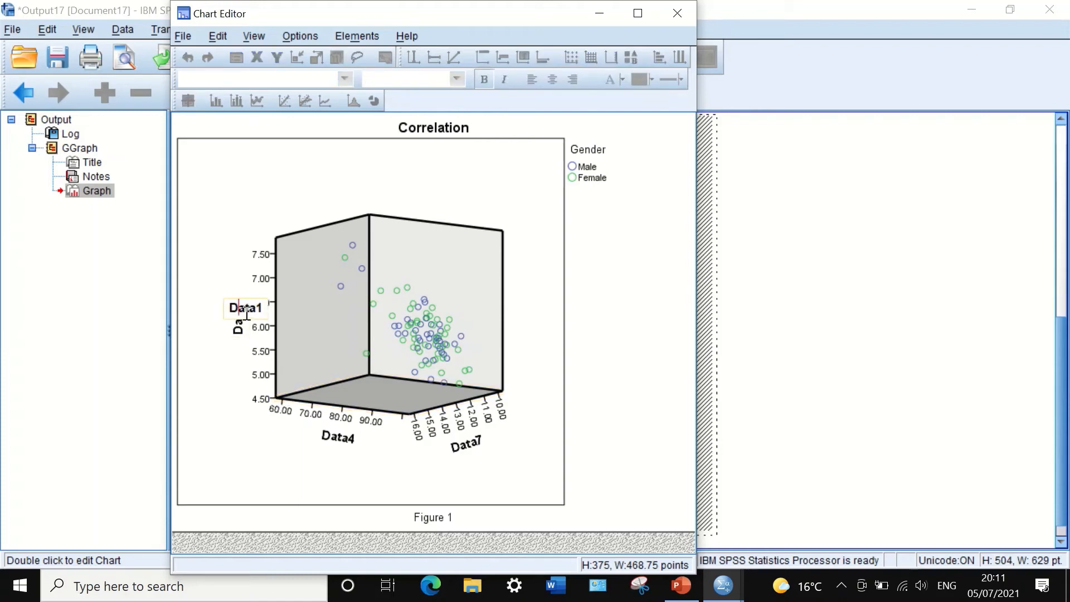
type("f")
key("BackSpace")
left_click(240, 339)
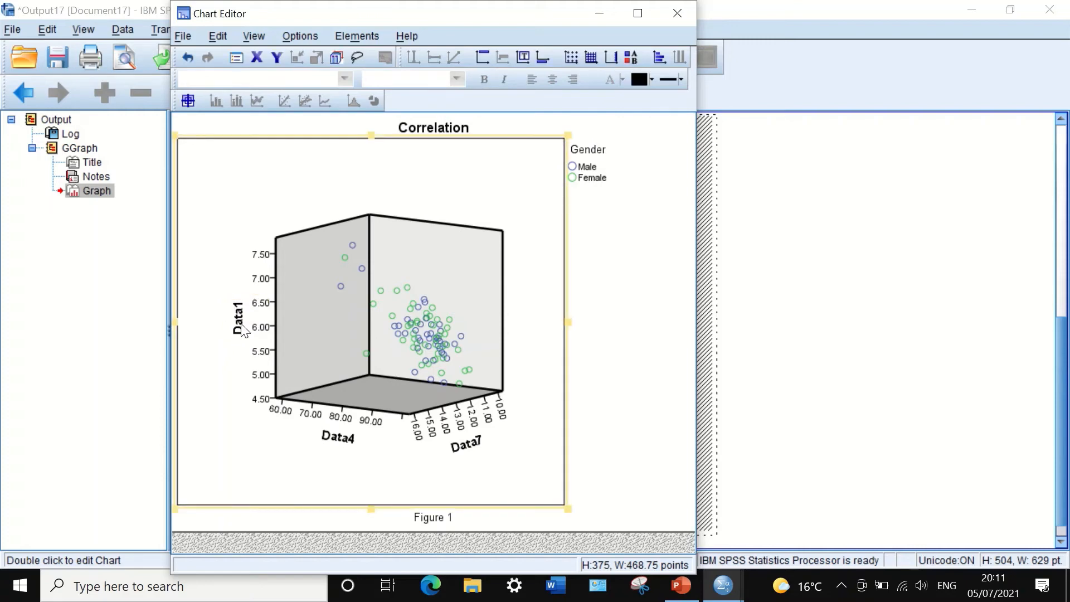
Step: Set the Data1 axis title to preferred size 14 and text color magenta (187, 63, 127), and close its properties
double_click(243, 330)
left_click(879, 311)
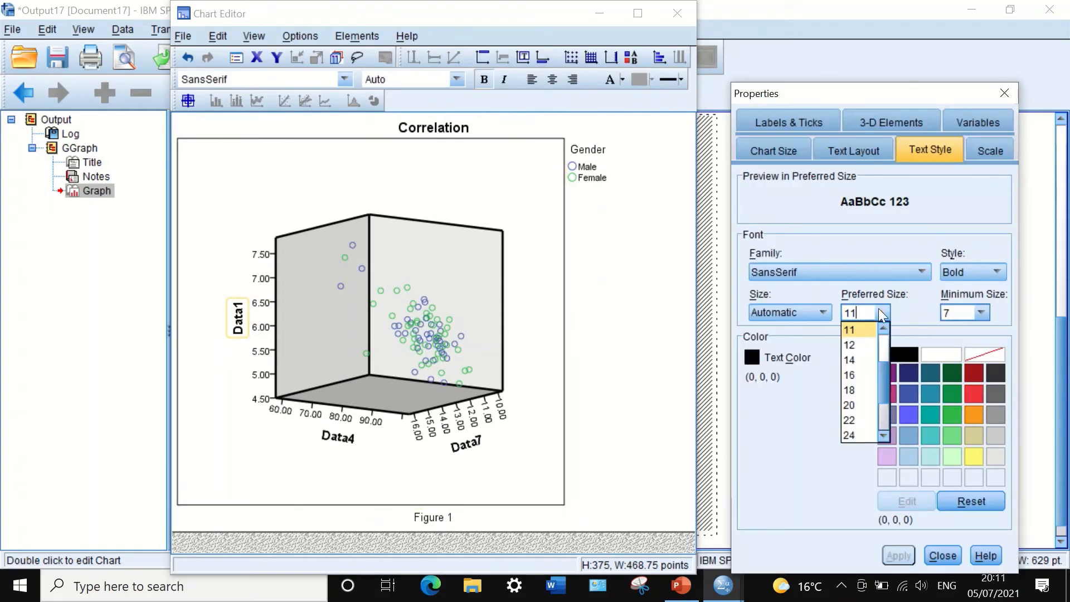
left_click(855, 353)
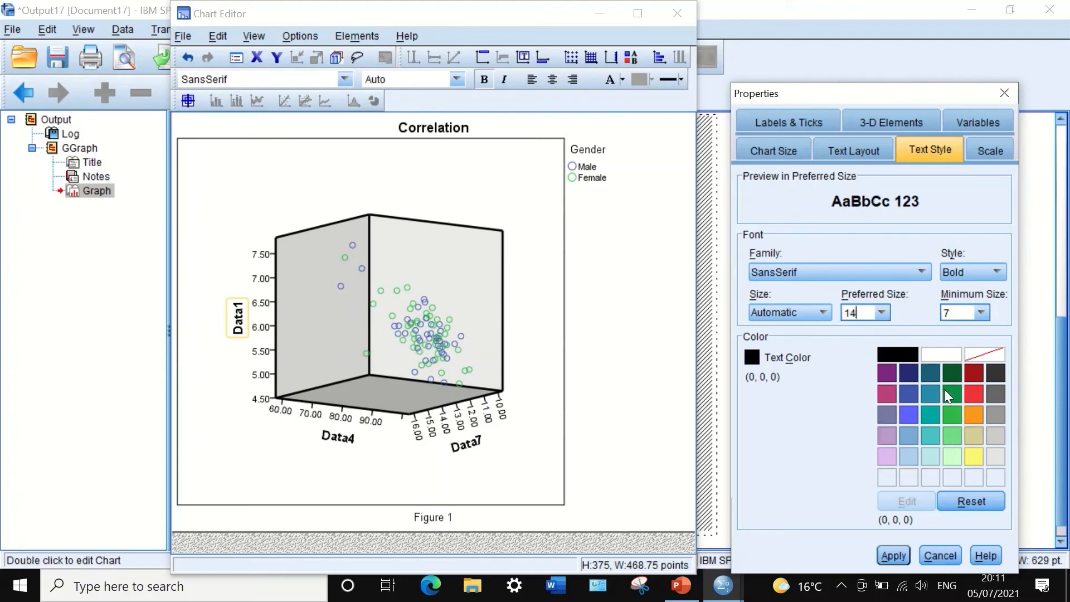
left_click(888, 398)
left_click(890, 552)
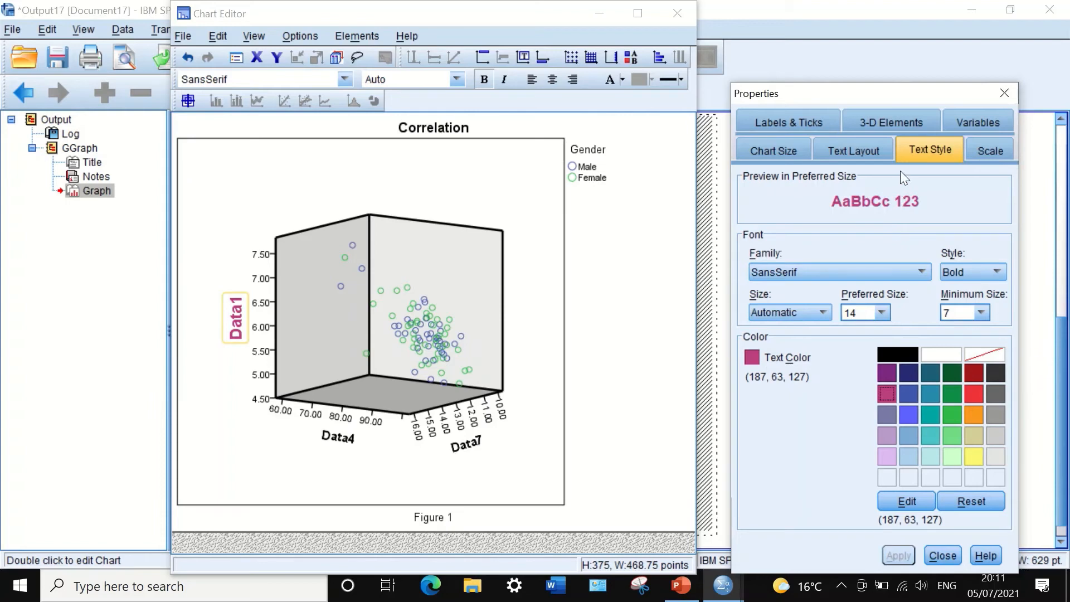
left_click(989, 150)
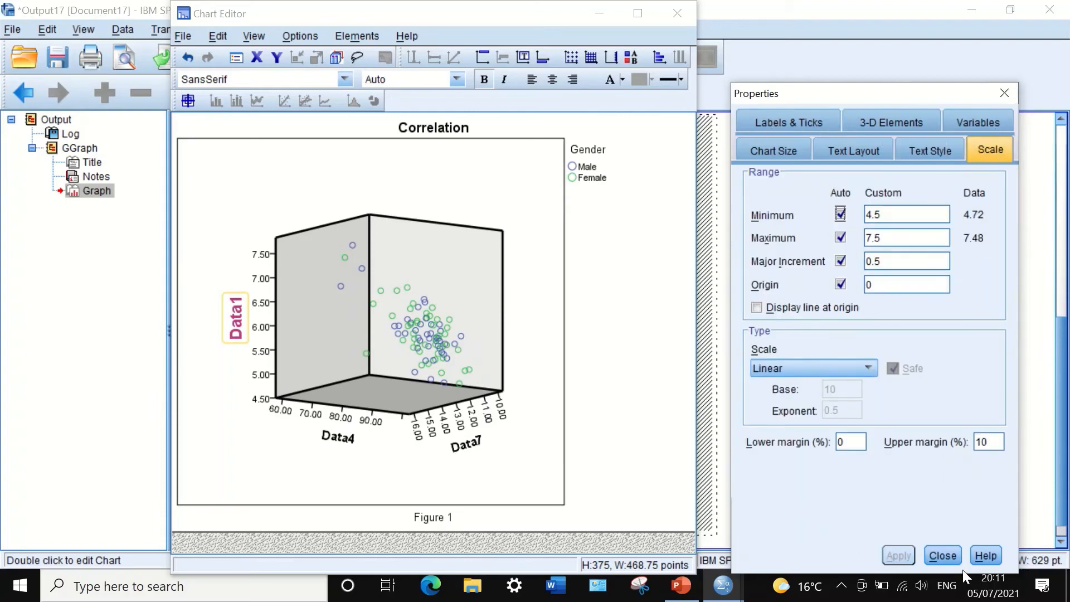
left_click(944, 557)
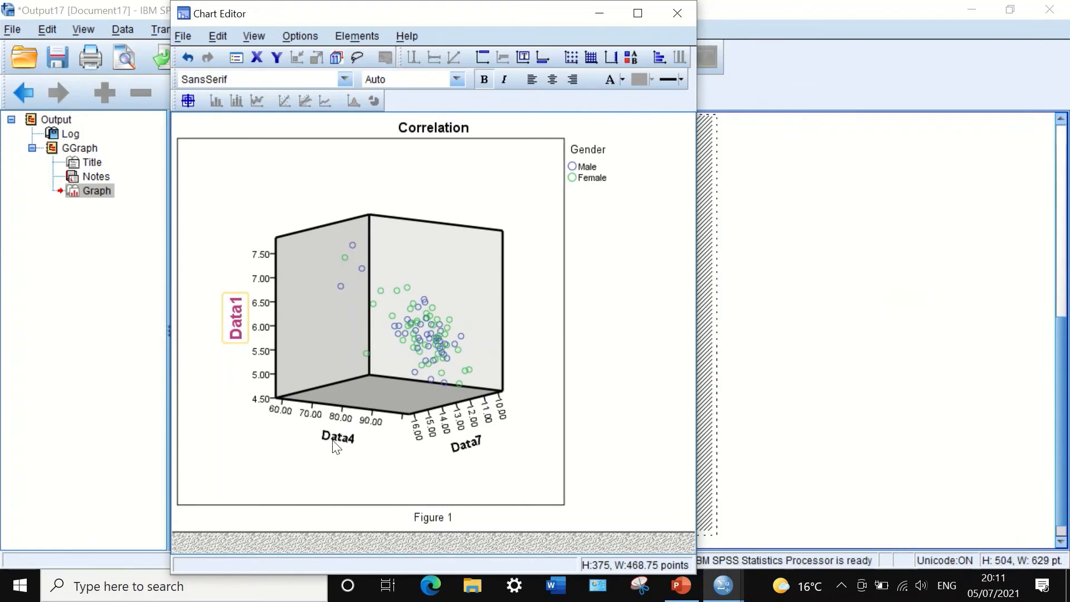
Step: Set the Data4 axis title to preferred size 14 and text color magenta (187, 63, 127)
double_click(336, 437)
left_click(334, 441)
left_click(827, 296)
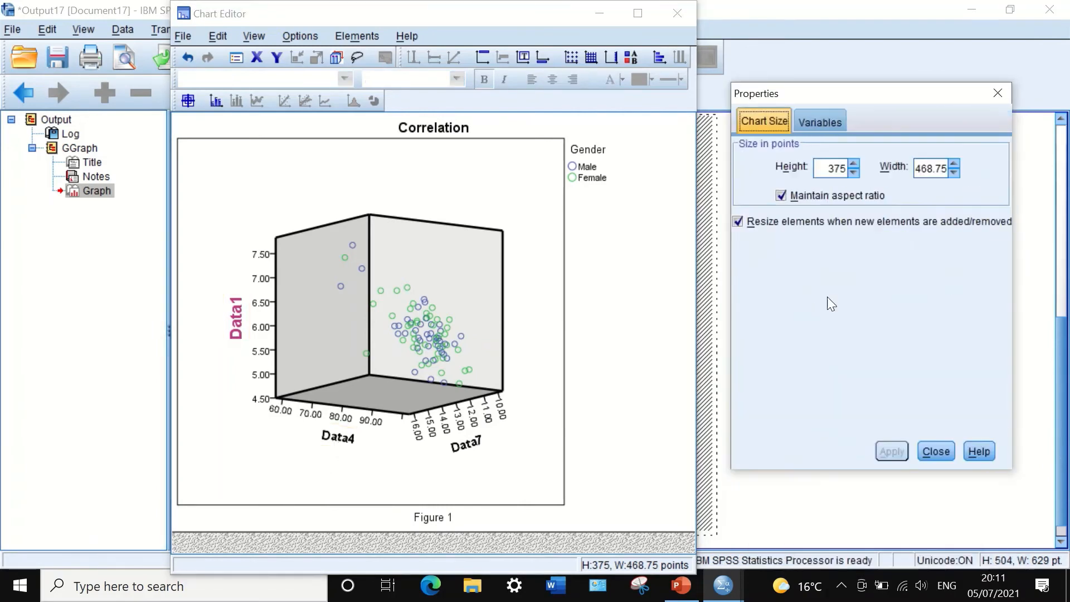
left_click(350, 440)
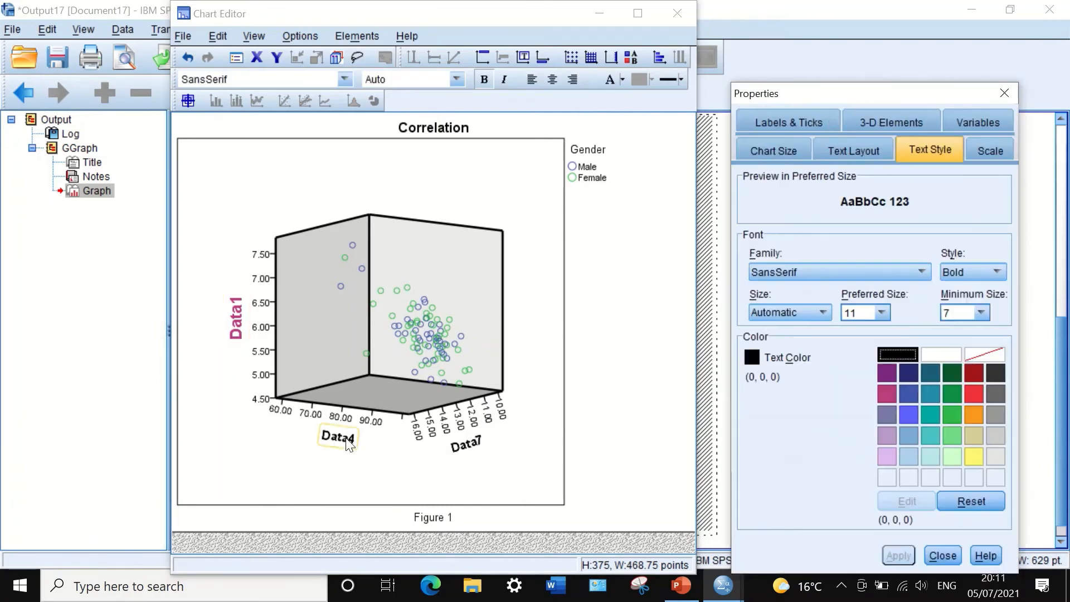
left_click(888, 392)
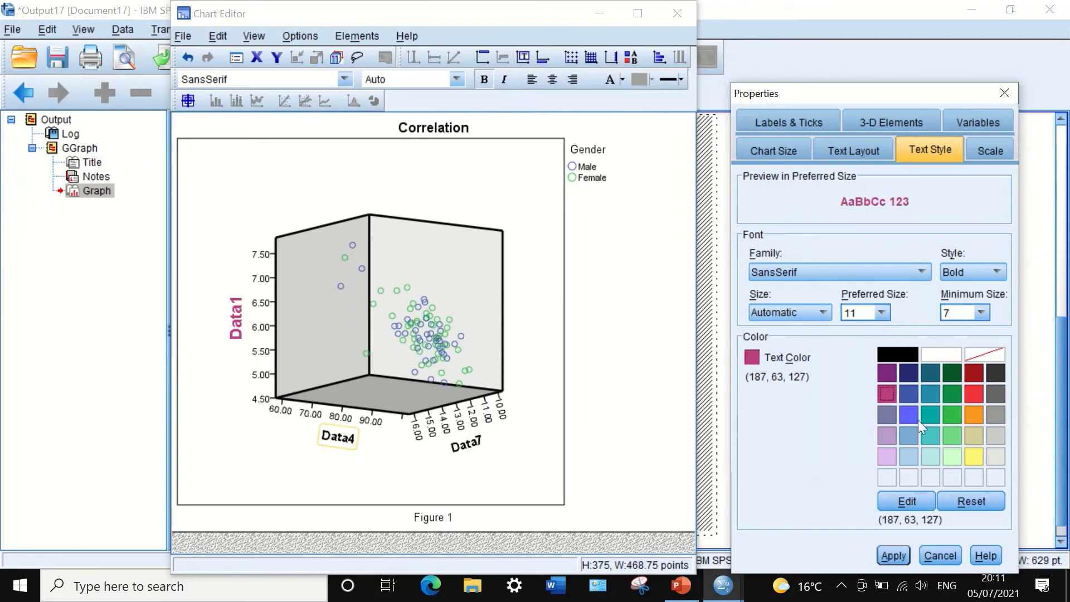
left_click(883, 313)
left_click(850, 360)
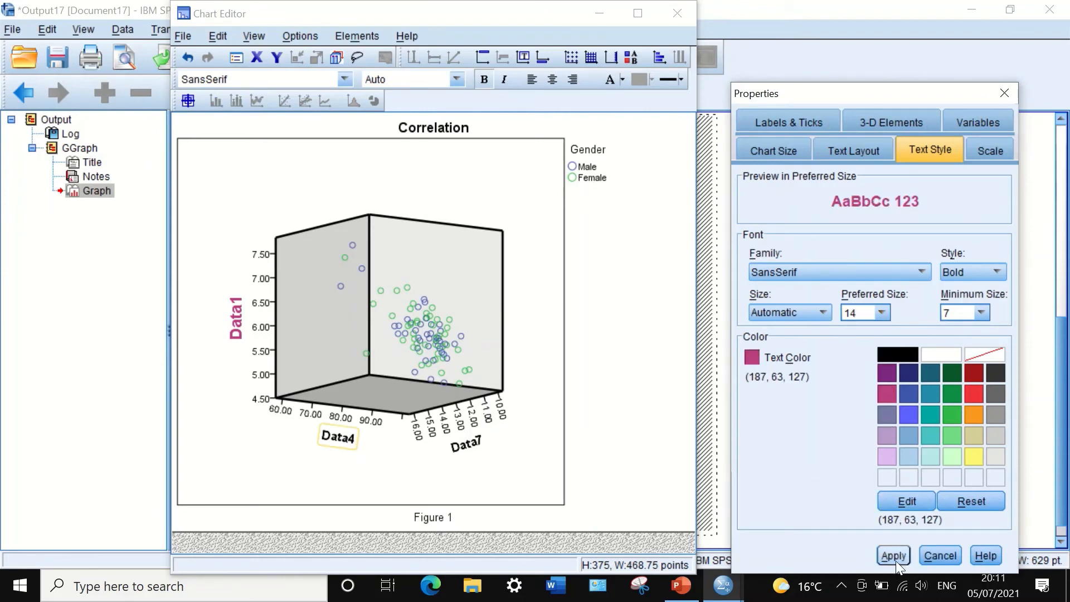
left_click(894, 556)
Step: Set the Data7 axis title to preferred size 16 and text color green (46, 184, 72)
left_click(475, 448)
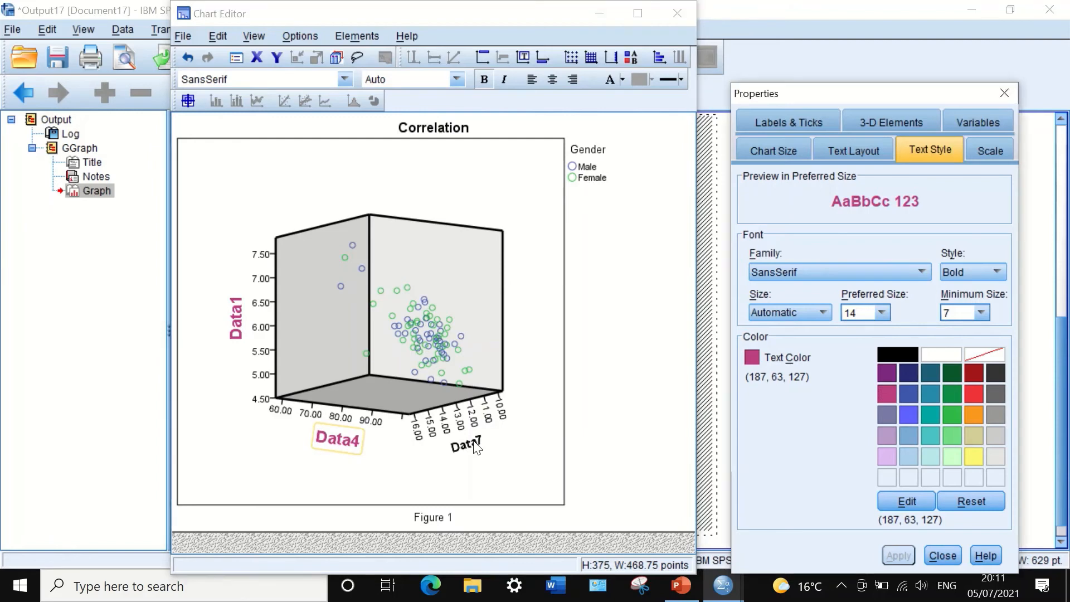
left_click(882, 315)
left_click(853, 384)
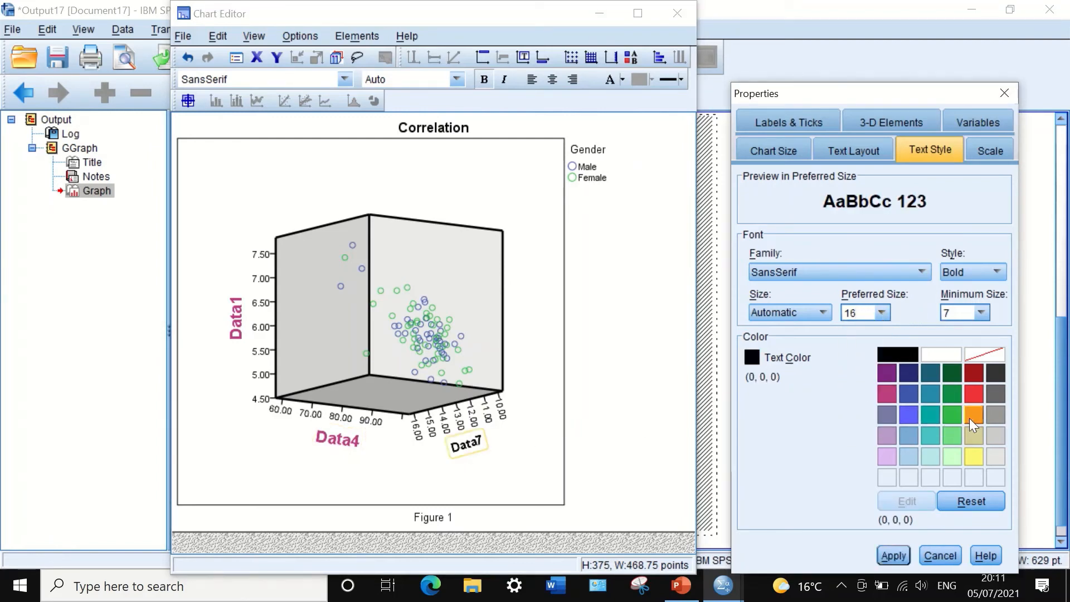
left_click(951, 414)
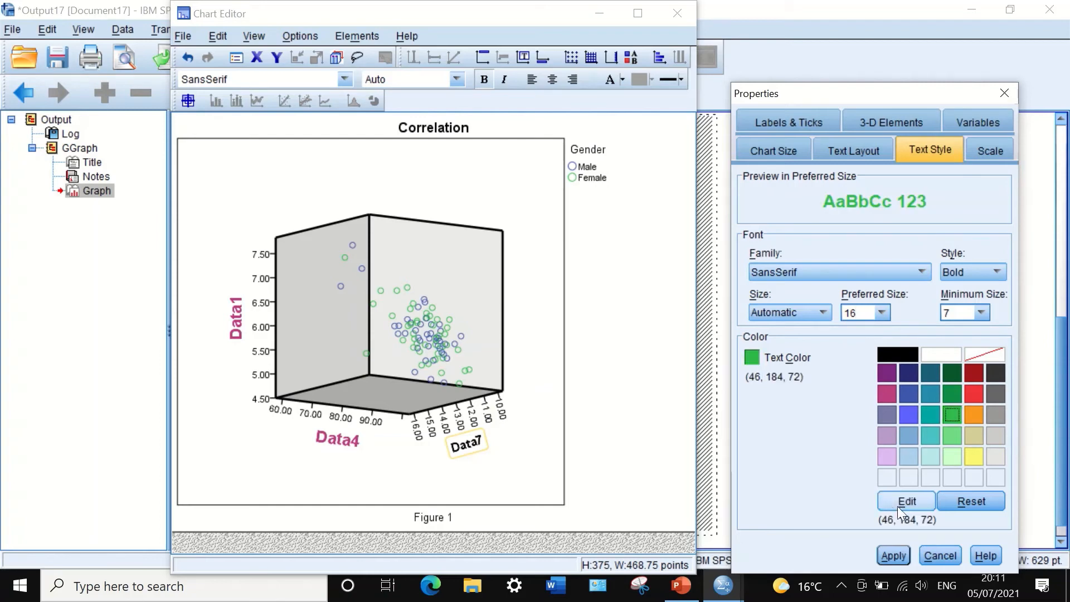
left_click(894, 555)
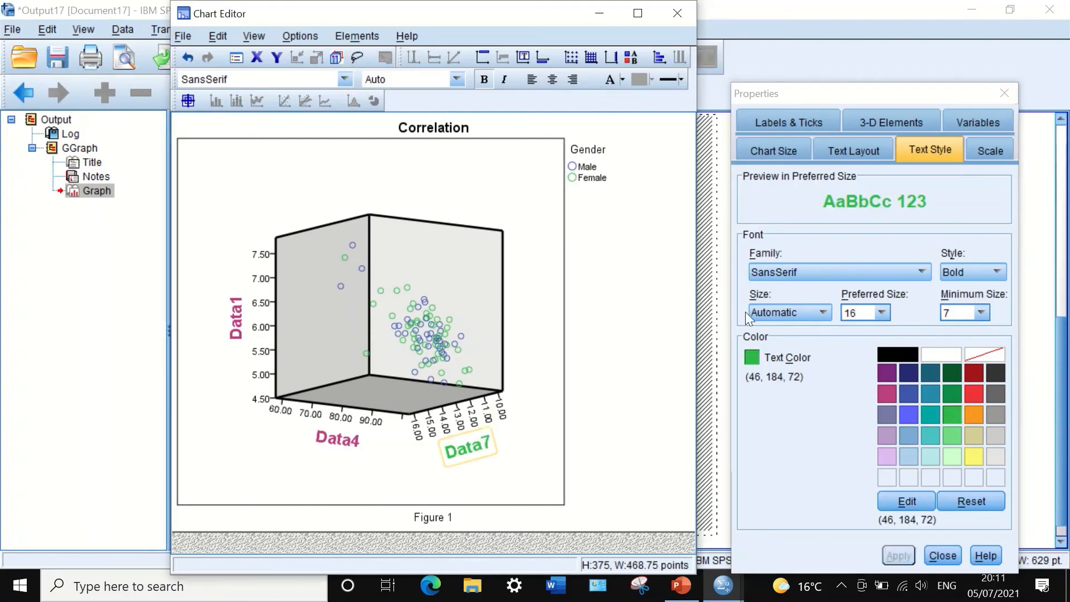
left_click(565, 234)
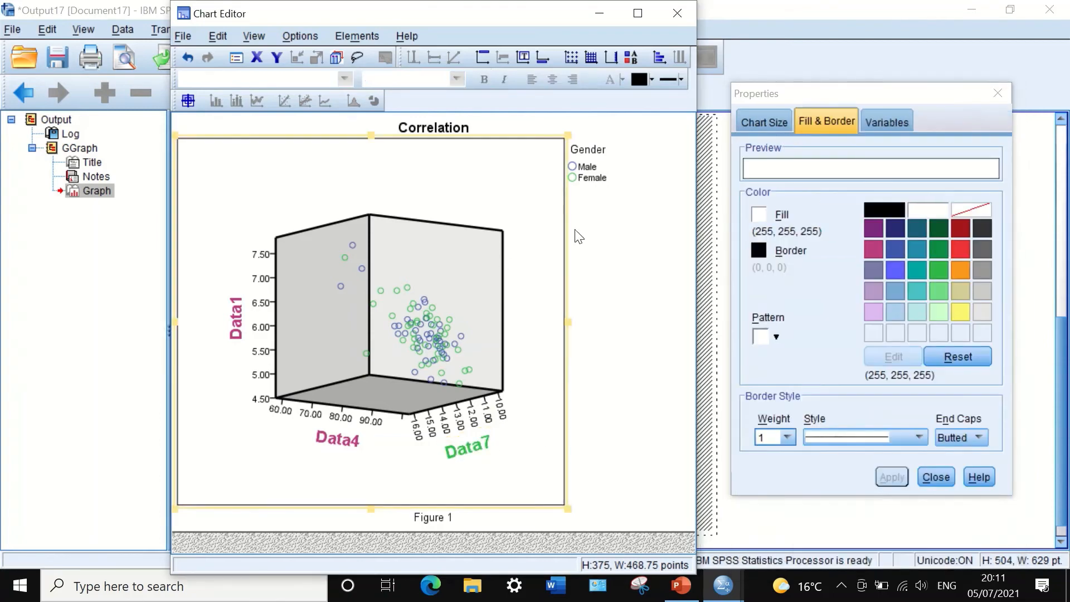
Step: Try a major increment of 0.4 on the Data1 axis scale, and change it to 0.6
left_click(266, 280)
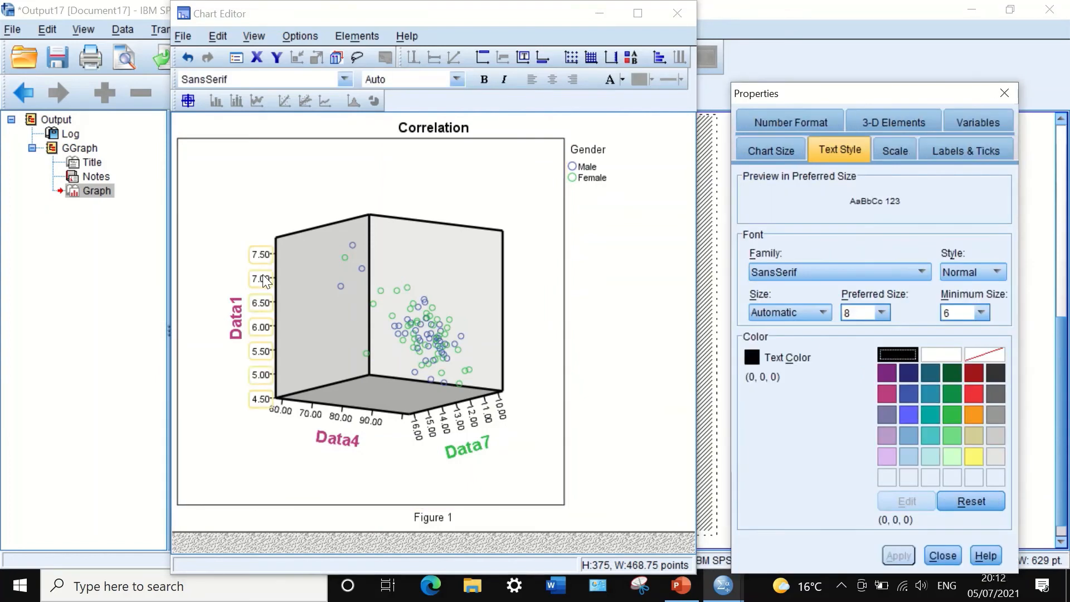
left_click(895, 148)
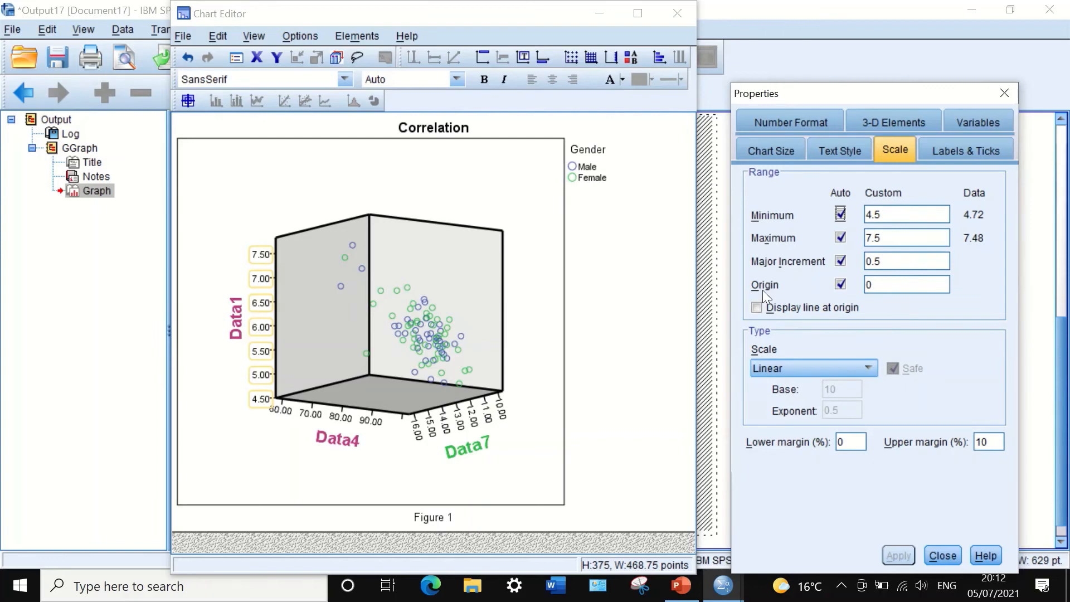
left_click_drag(881, 261, 877, 262)
type("4")
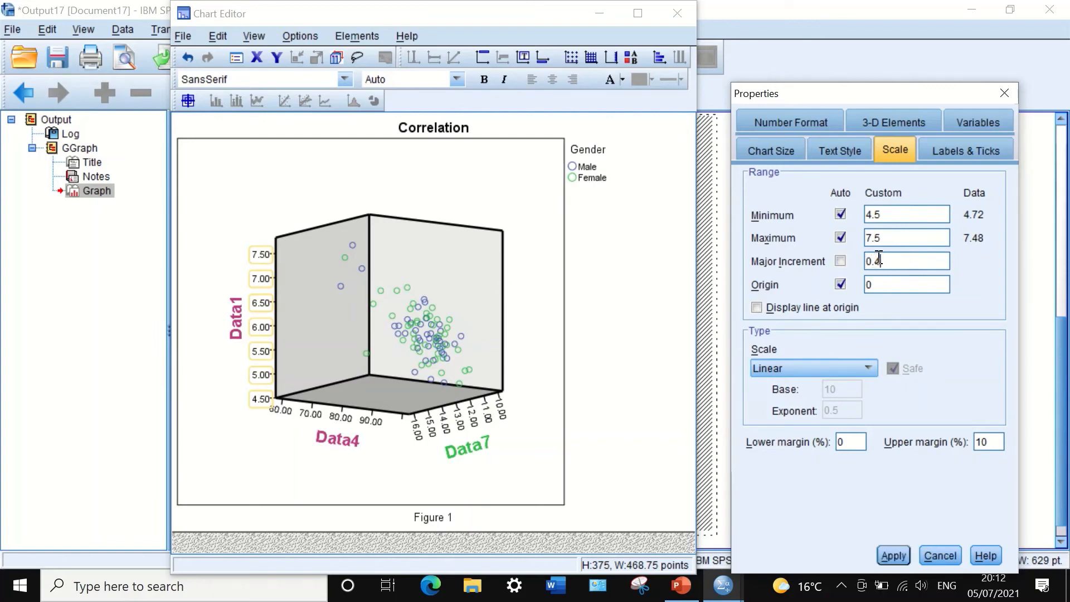
left_click(895, 556)
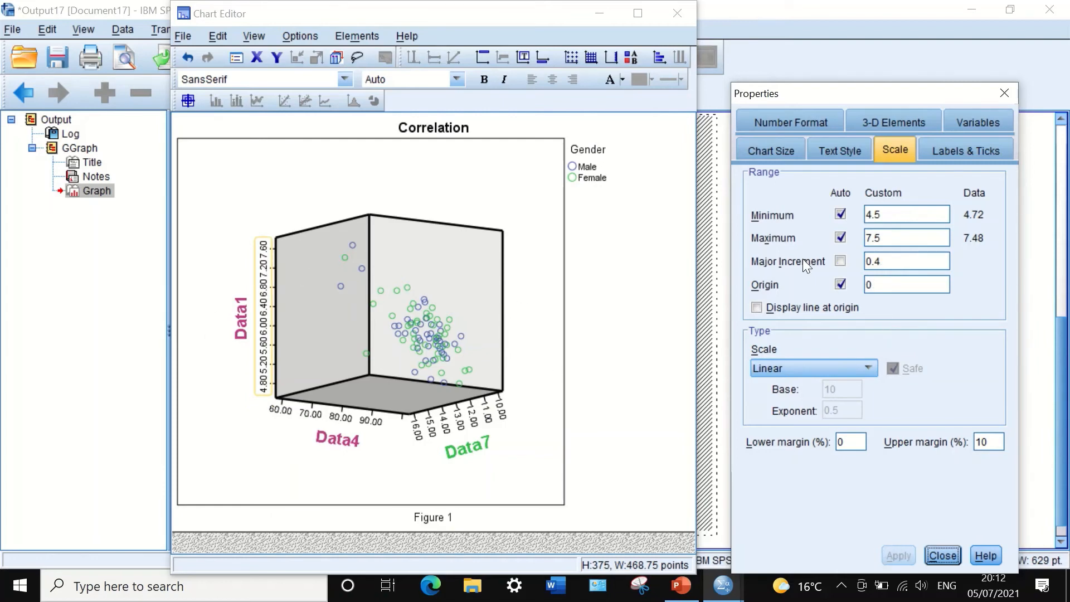
double_click(878, 261)
type("6")
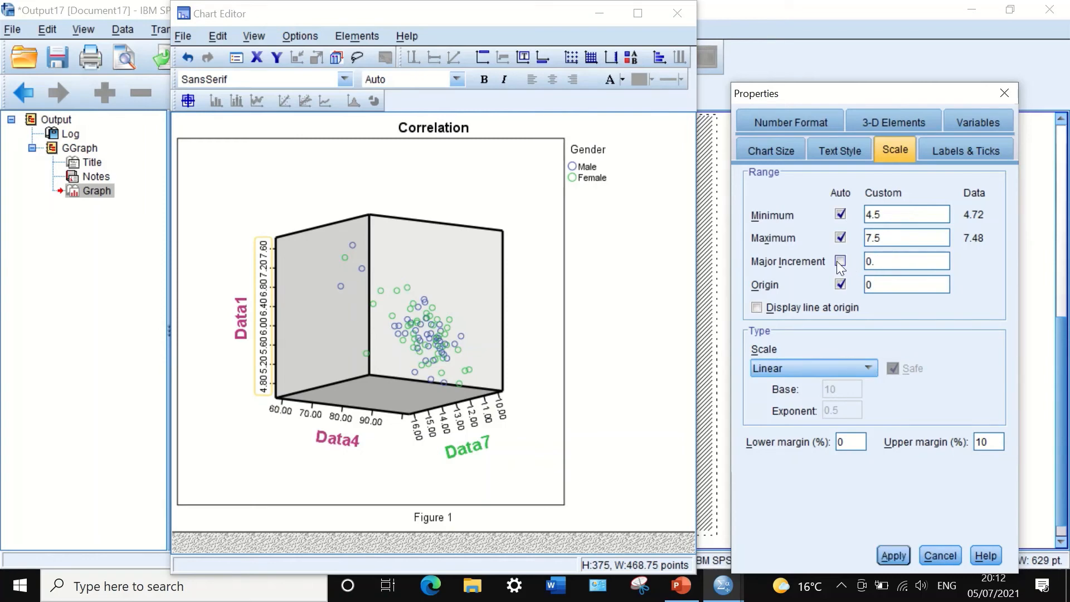
key("Return")
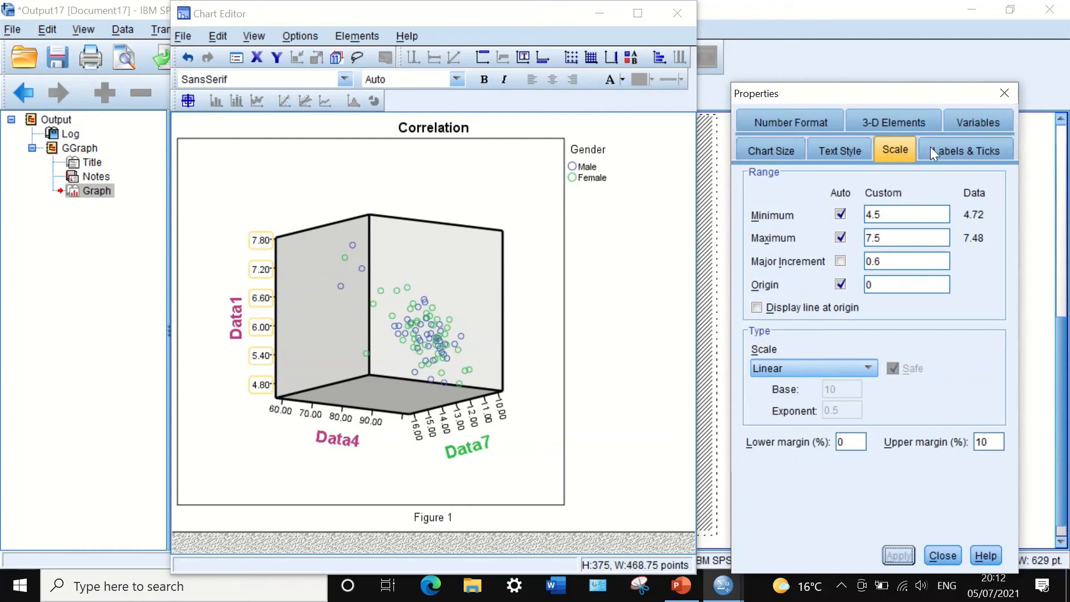
Step: Try 0 decimal places in the Data1 axis number format, and change the setting to 1
left_click(792, 125)
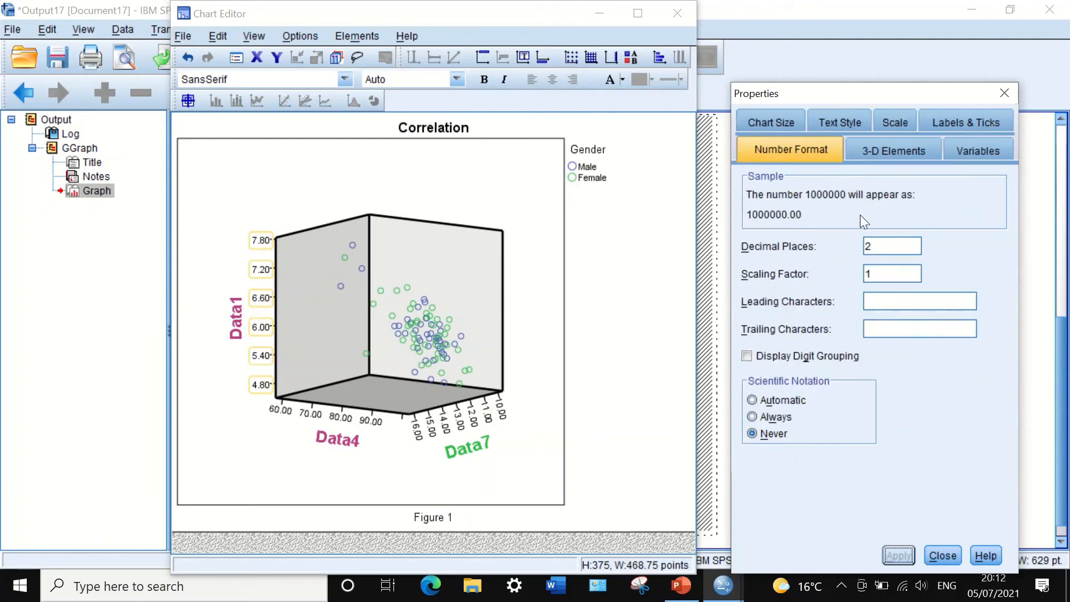
double_click(874, 246)
type("0")
key("Return")
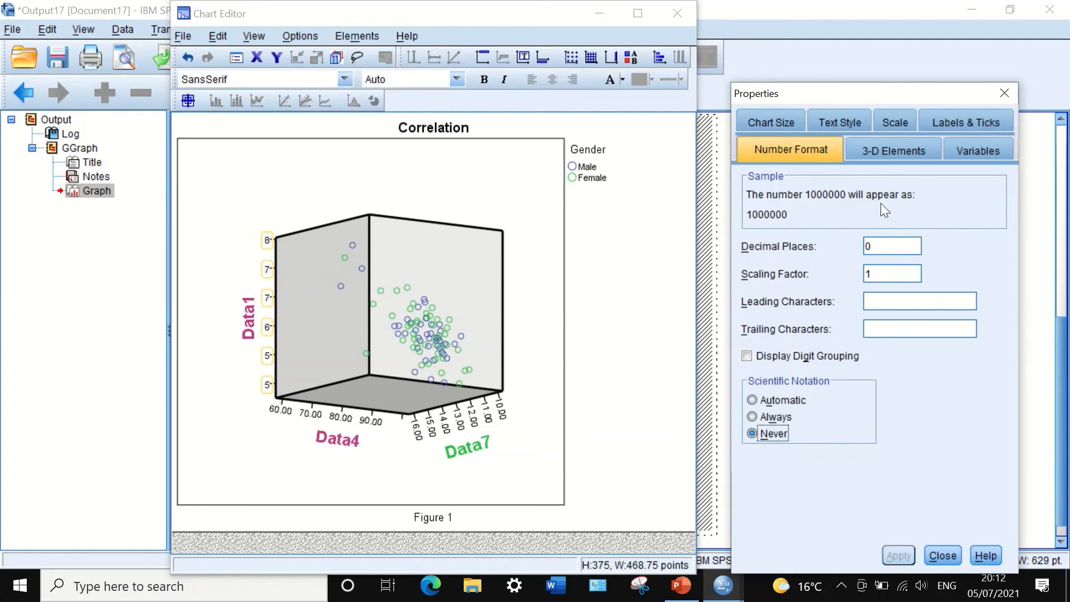
double_click(868, 246)
type("1")
key("Return")
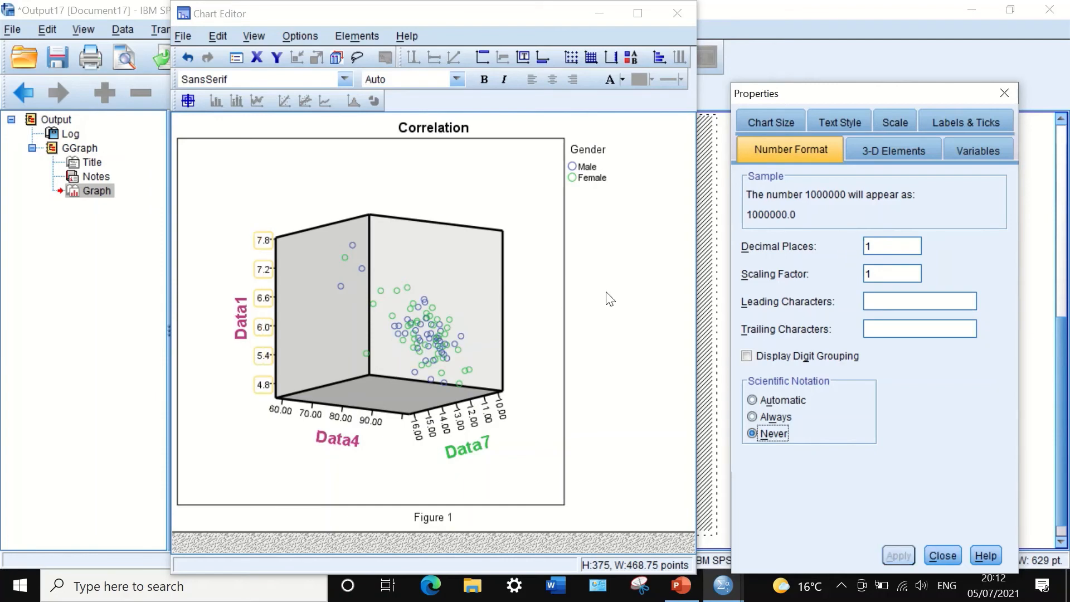
Step: Set the number format of the Data4 axis labels to 0 decimal places
left_click(330, 419)
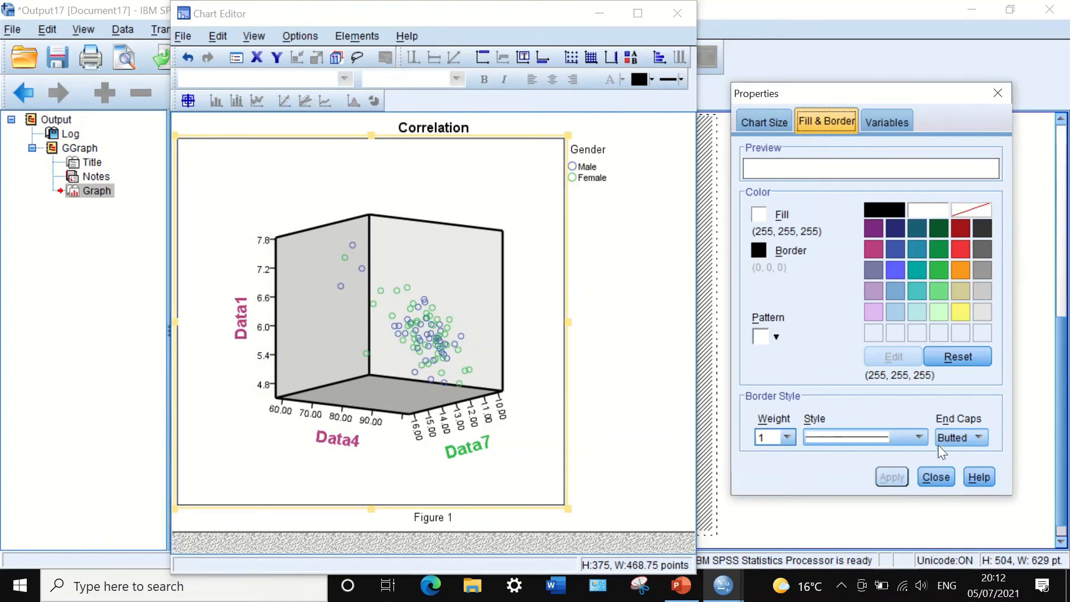
left_click(936, 477)
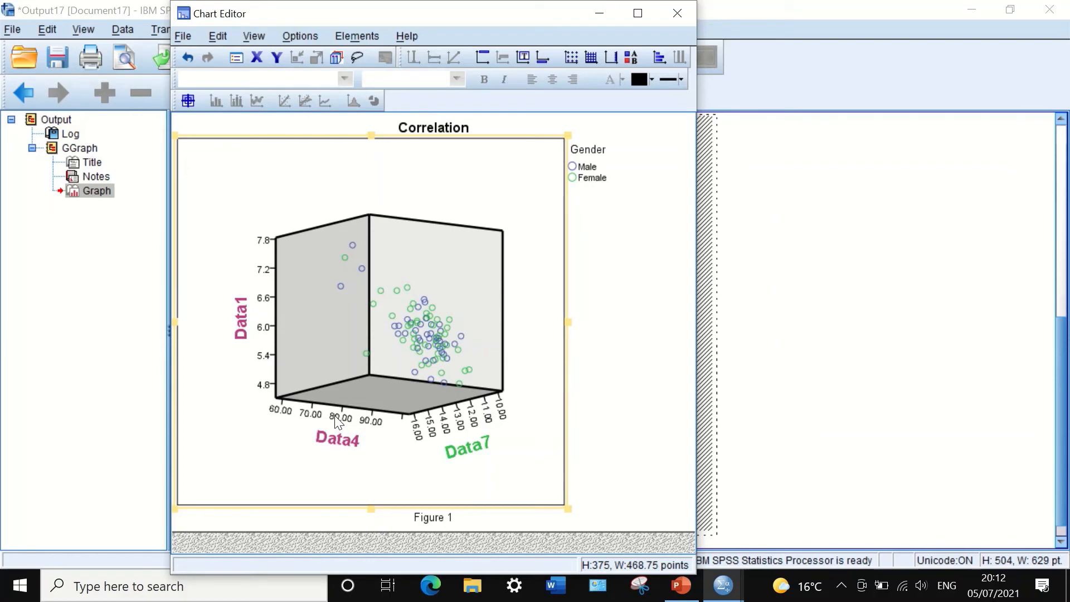
double_click(337, 422)
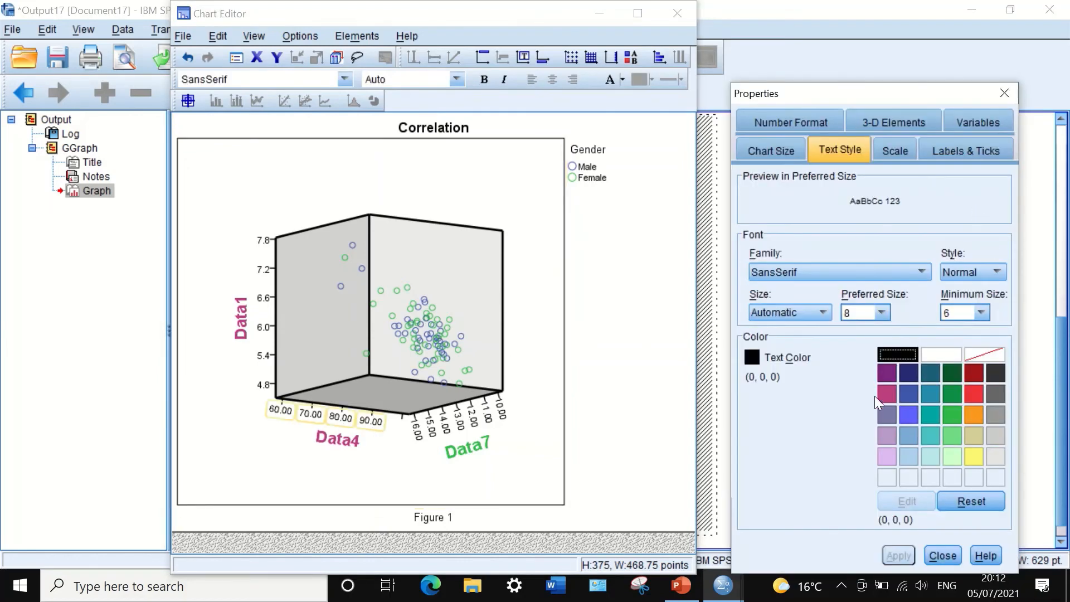
left_click(786, 121)
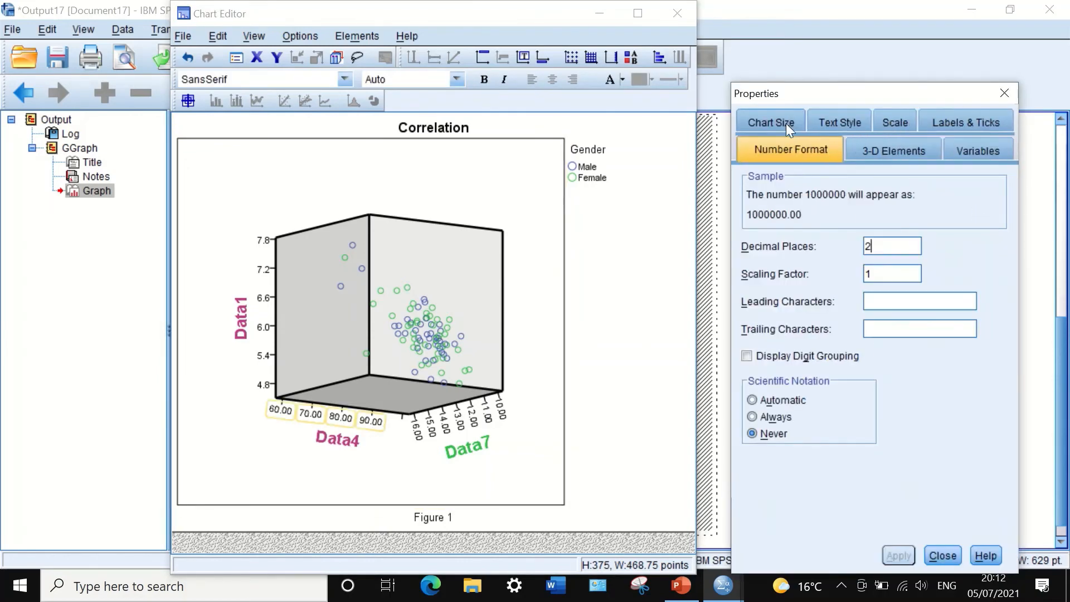
left_click_drag(877, 245, 843, 244)
type("0")
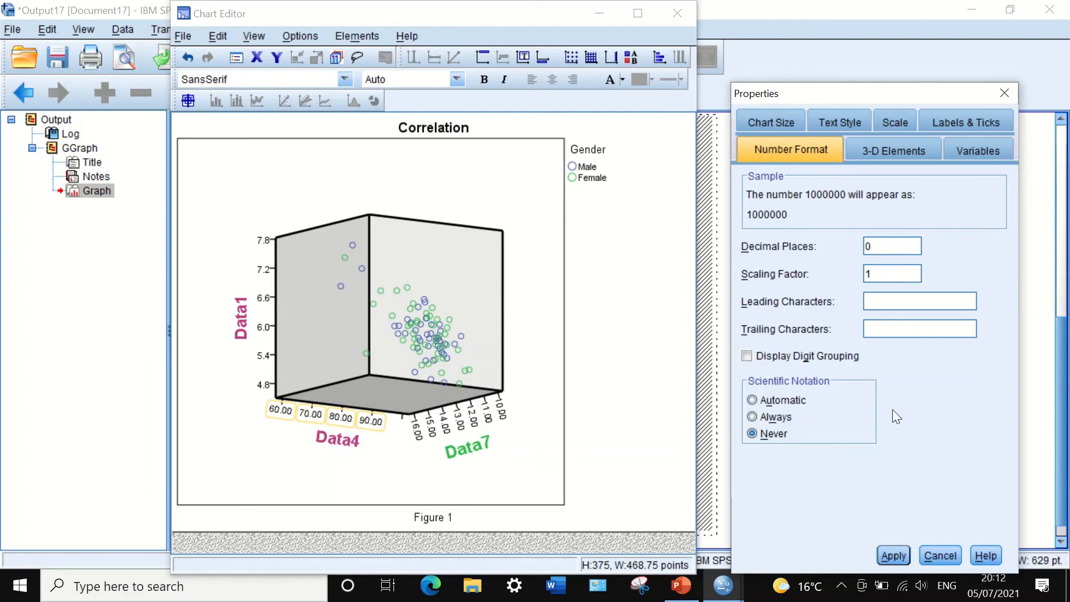
left_click(889, 555)
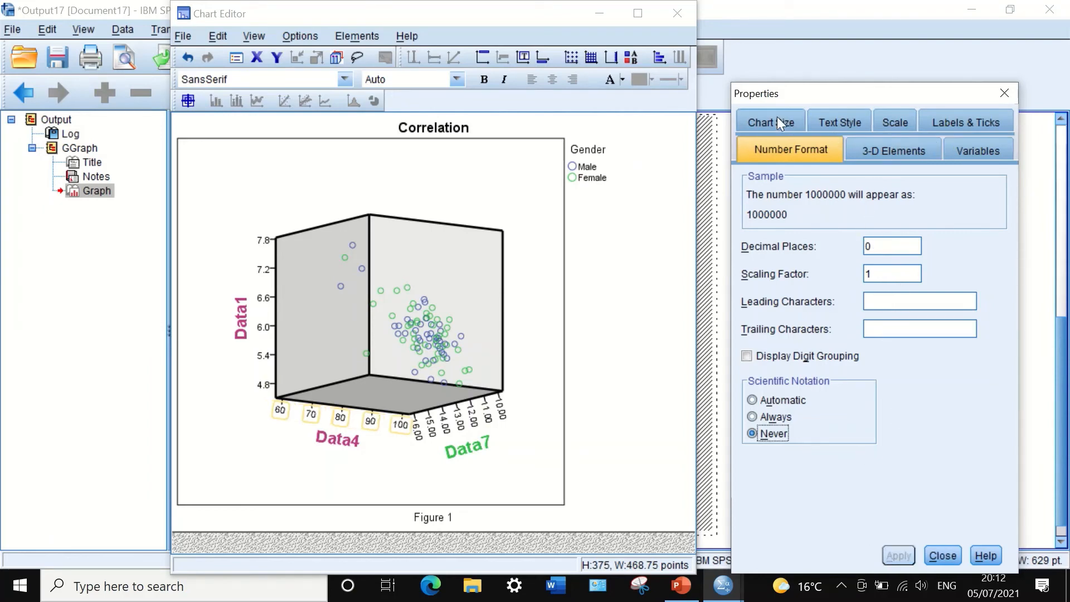
Step: Try a major increment of 12 on the Data4 axis scale, change it to 8, and close its properties
left_click(887, 123)
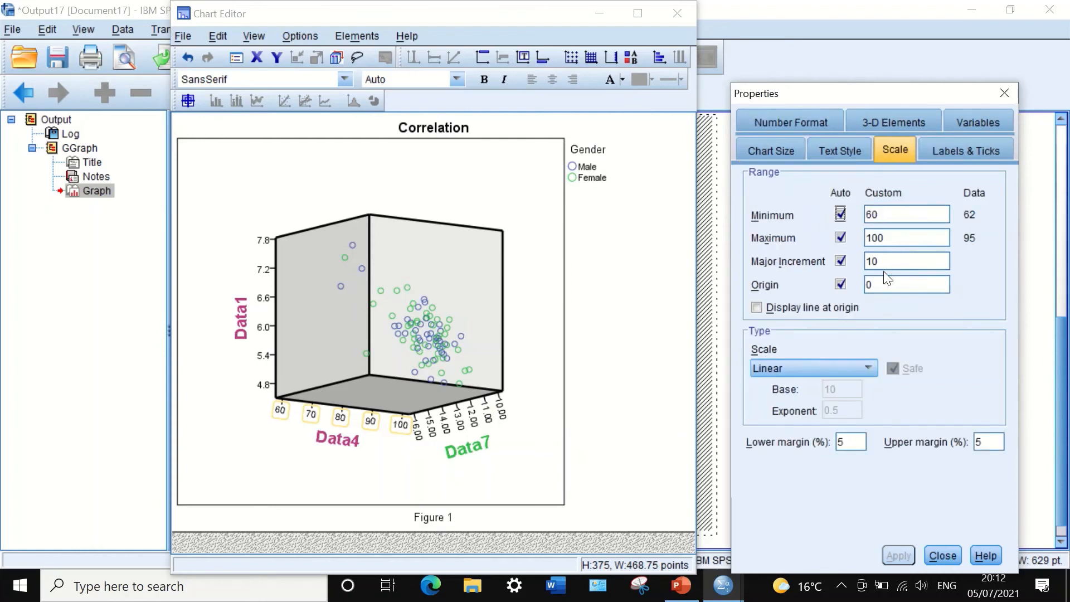
left_click_drag(888, 262, 848, 262)
type("12")
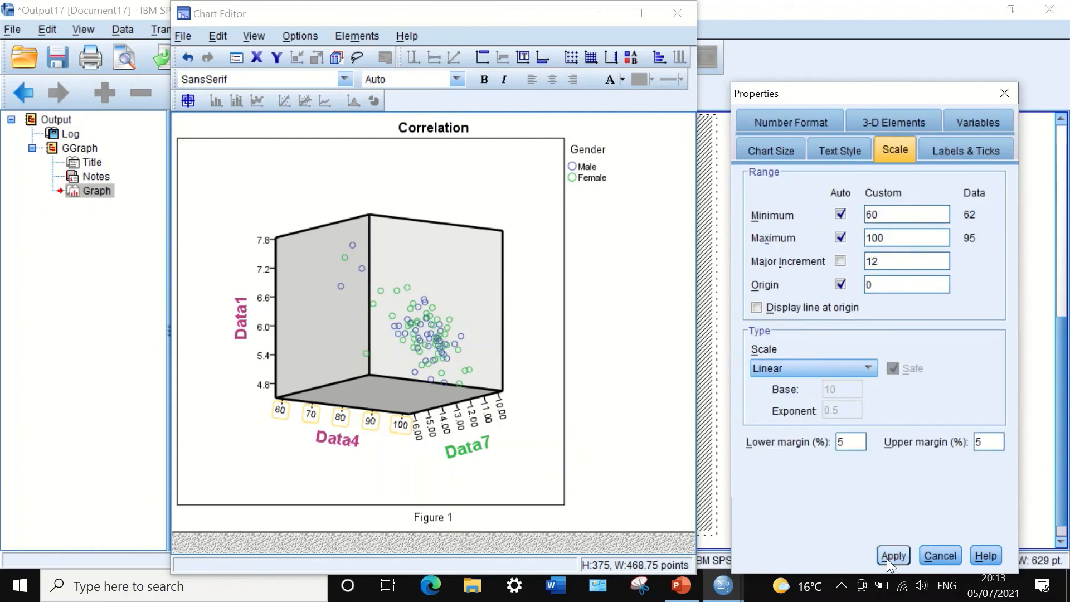
left_click(892, 556)
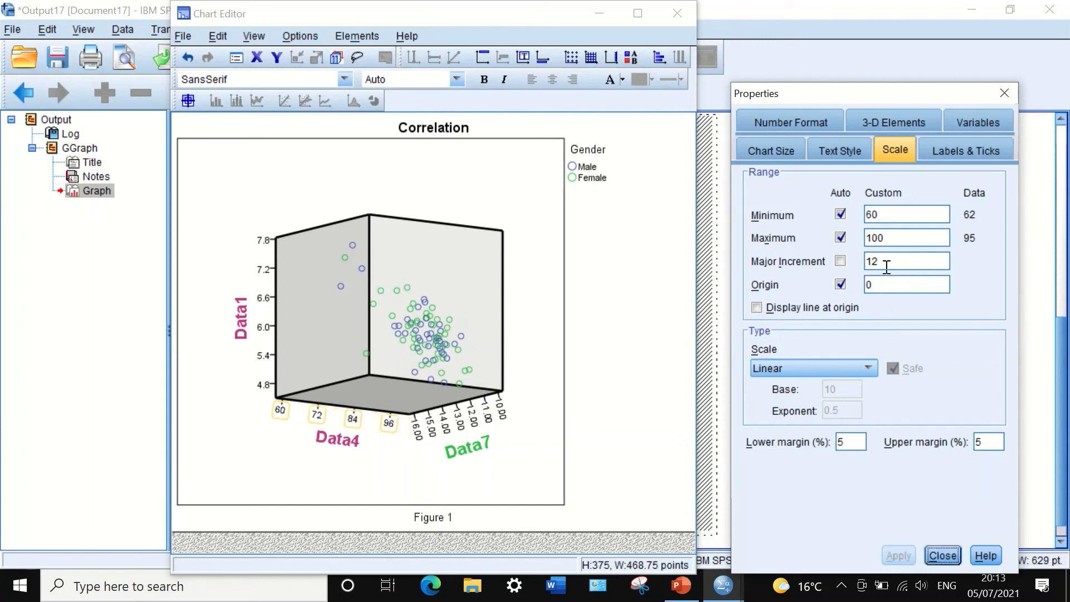
left_click_drag(885, 262, 865, 262)
type("8")
left_click(887, 549)
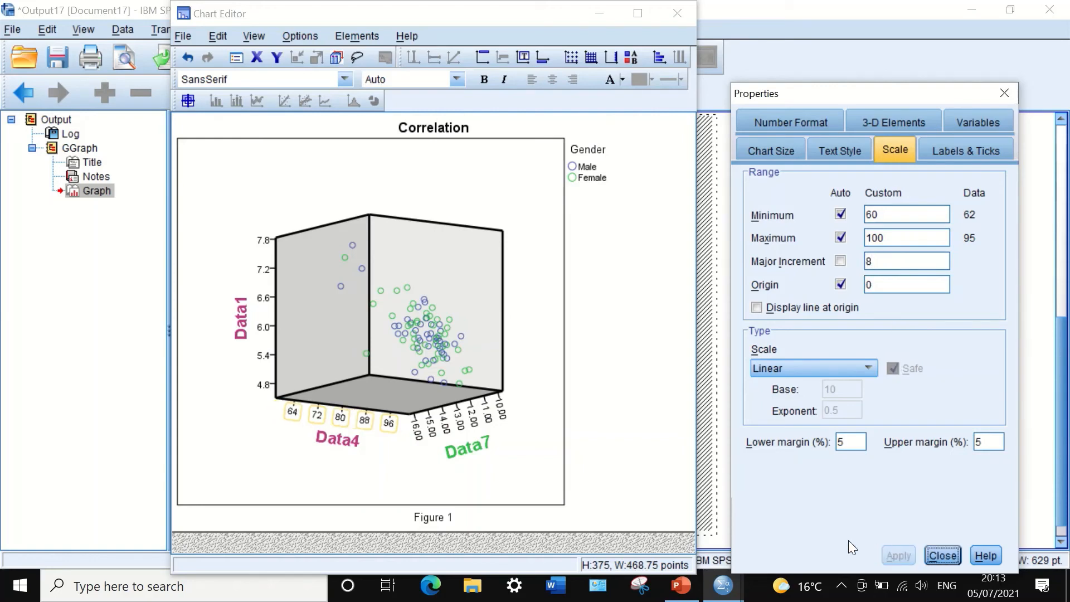
left_click(943, 556)
Step: Set the number format of the Data7 axis labels to 0 decimal places and close its properties
double_click(489, 413)
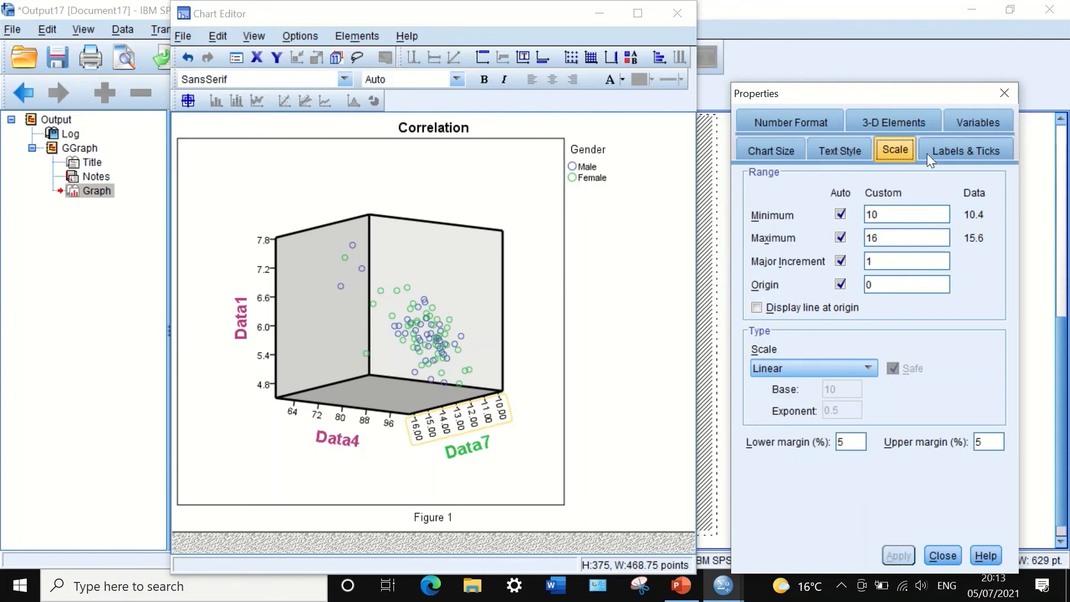
left_click(787, 125)
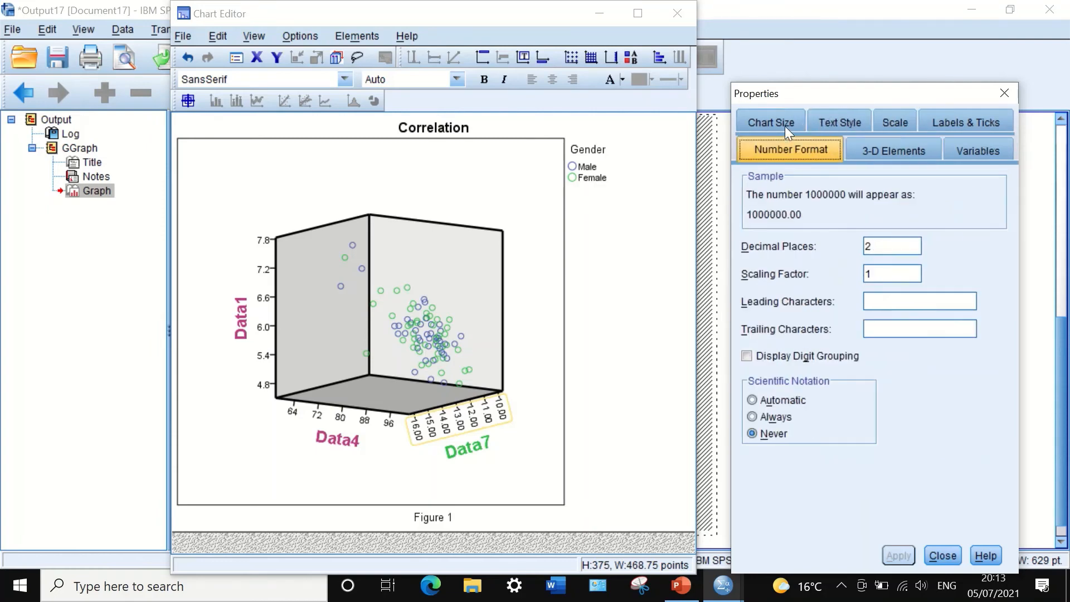
left_click(871, 247)
key("BackSpace")
type("0")
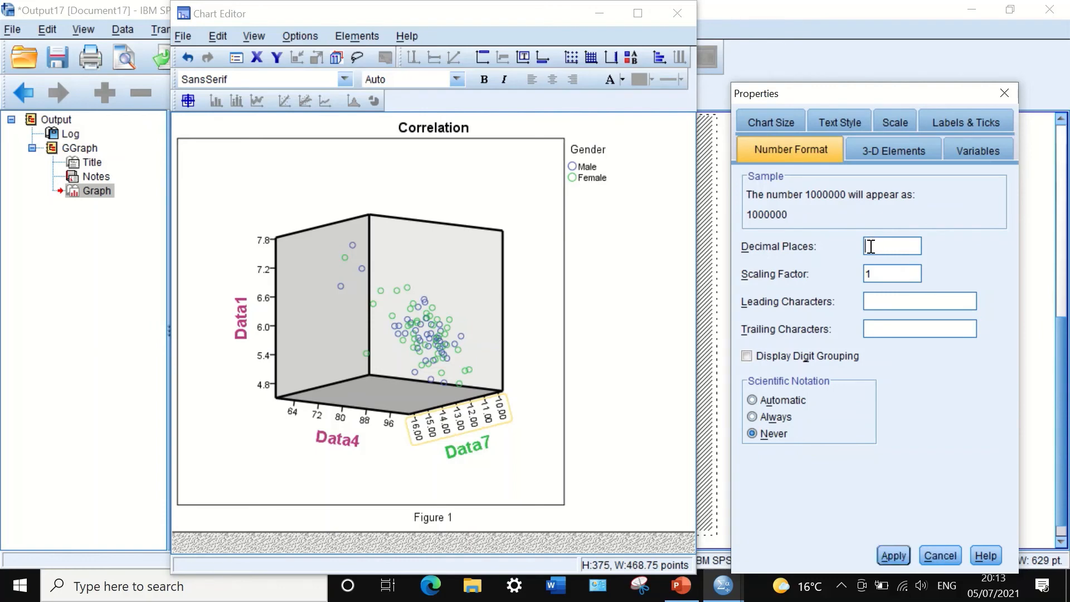
key("Return")
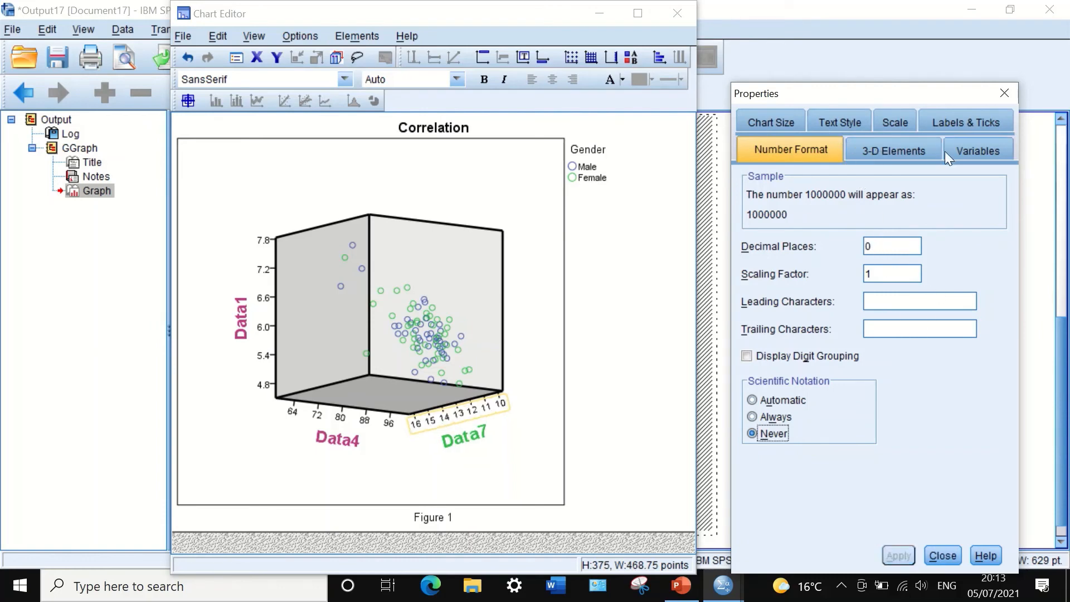
left_click(895, 122)
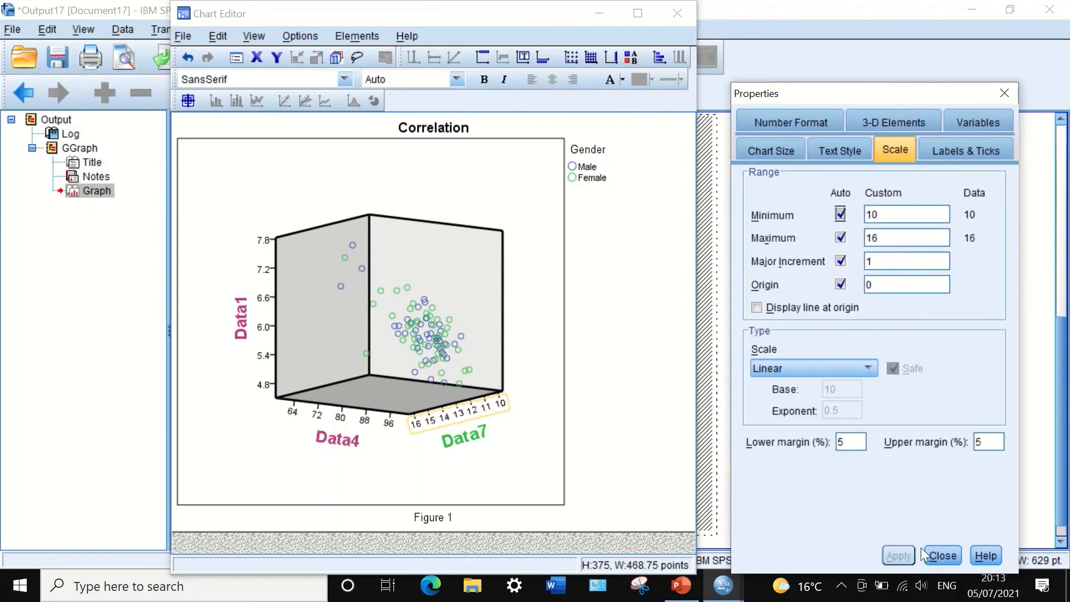
left_click(944, 555)
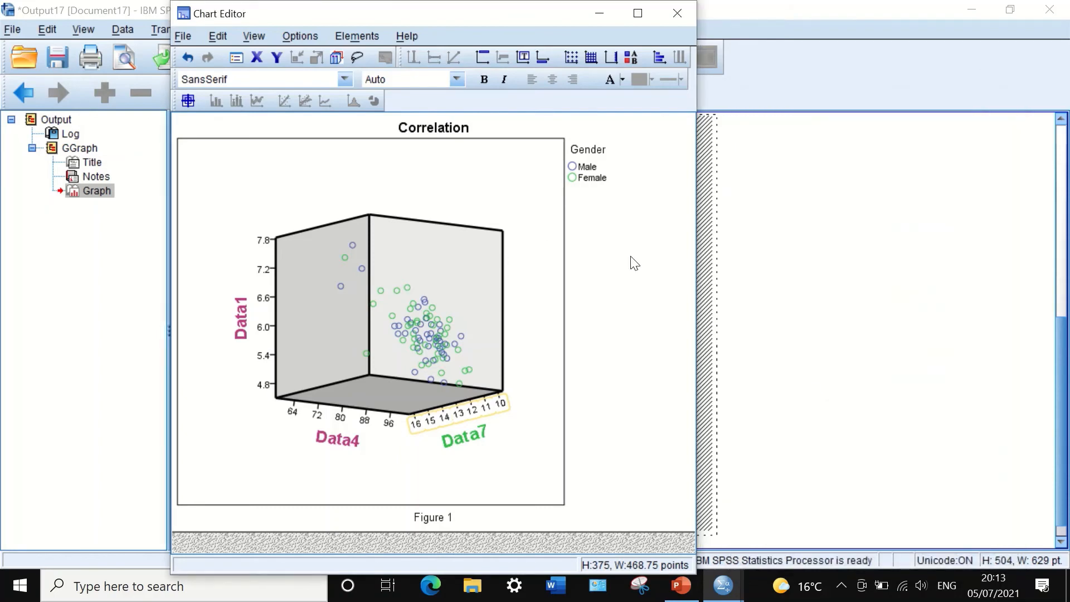
Step: Rotate the 3-D chart to vertical 16 and horizontal 325, and close the rotation settings
left_click(436, 177)
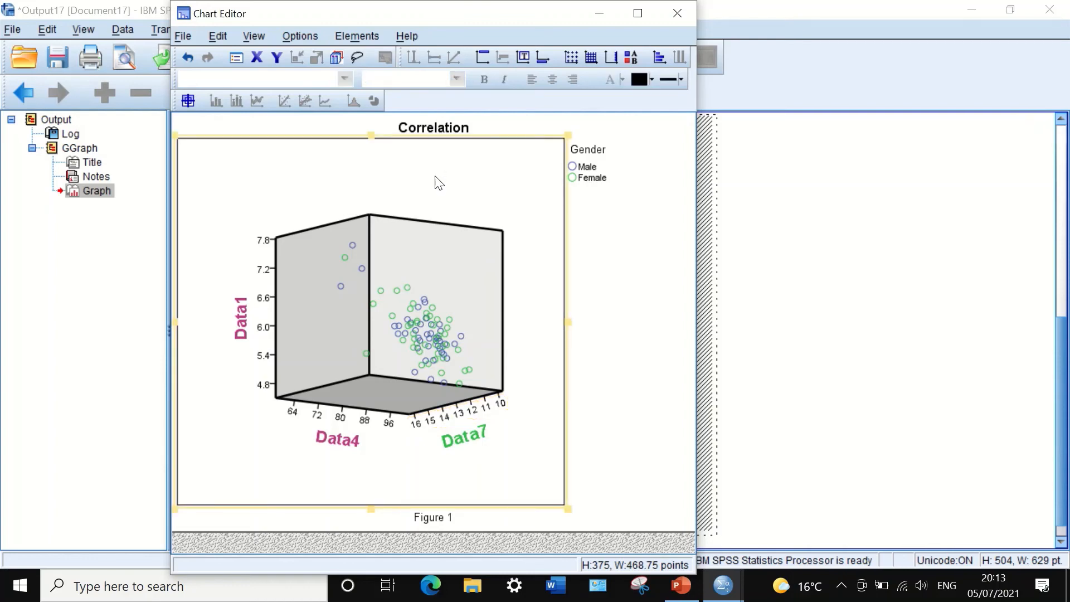
right_click(389, 169)
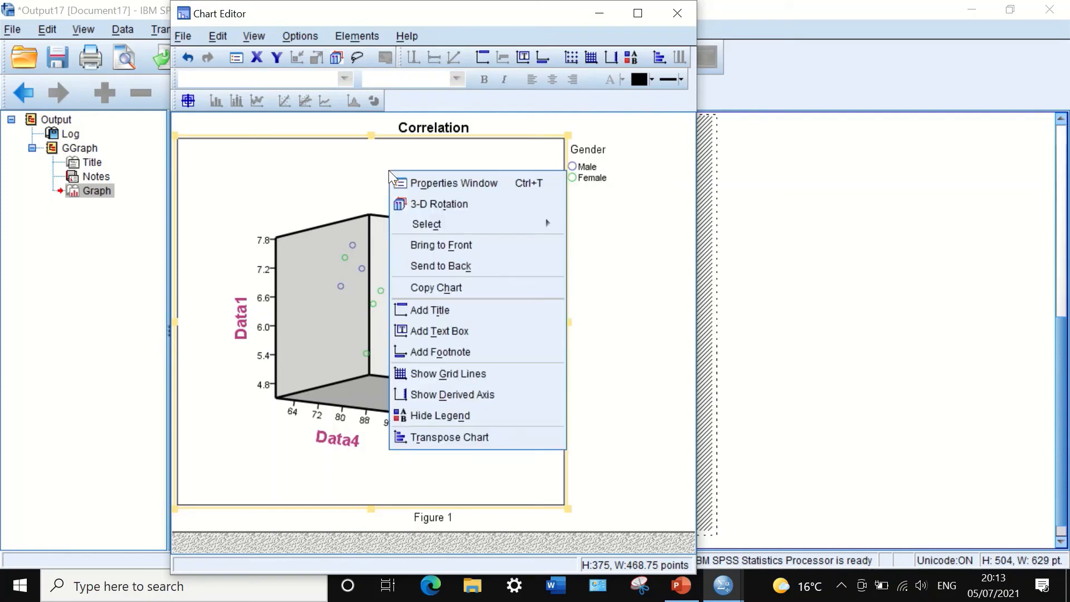
left_click(449, 207)
left_click_drag(425, 301, 430, 337)
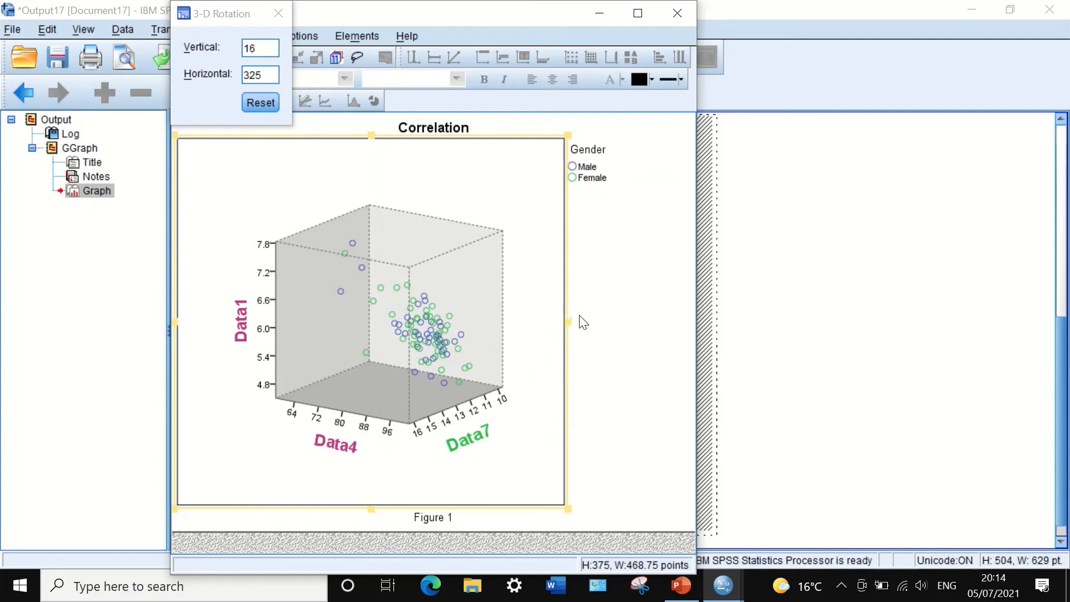
left_click(277, 9)
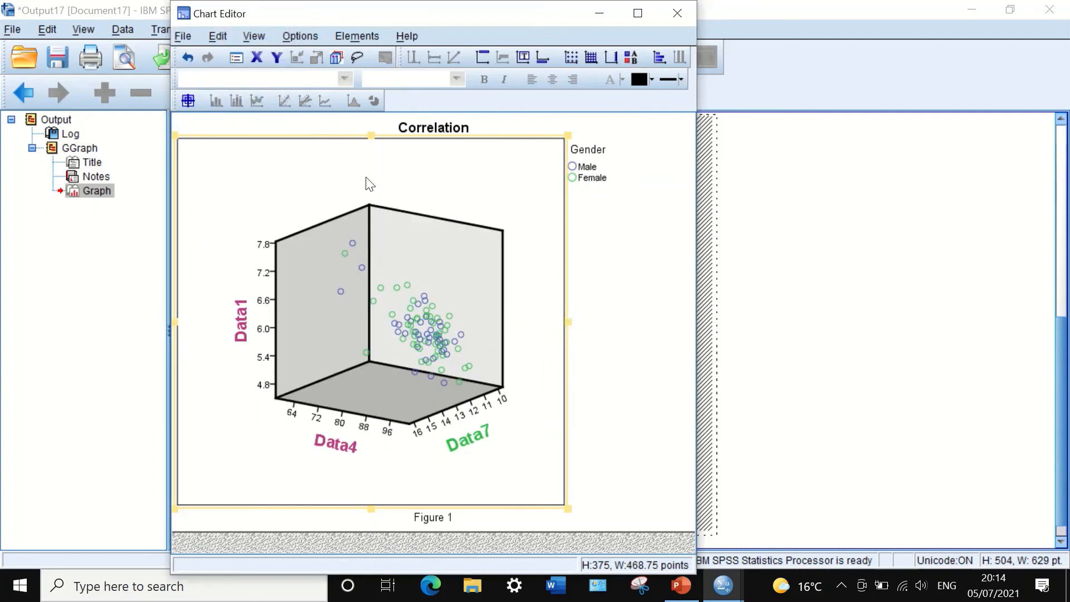
Step: Hide the Gender legend of the chart and show it again
right_click(368, 171)
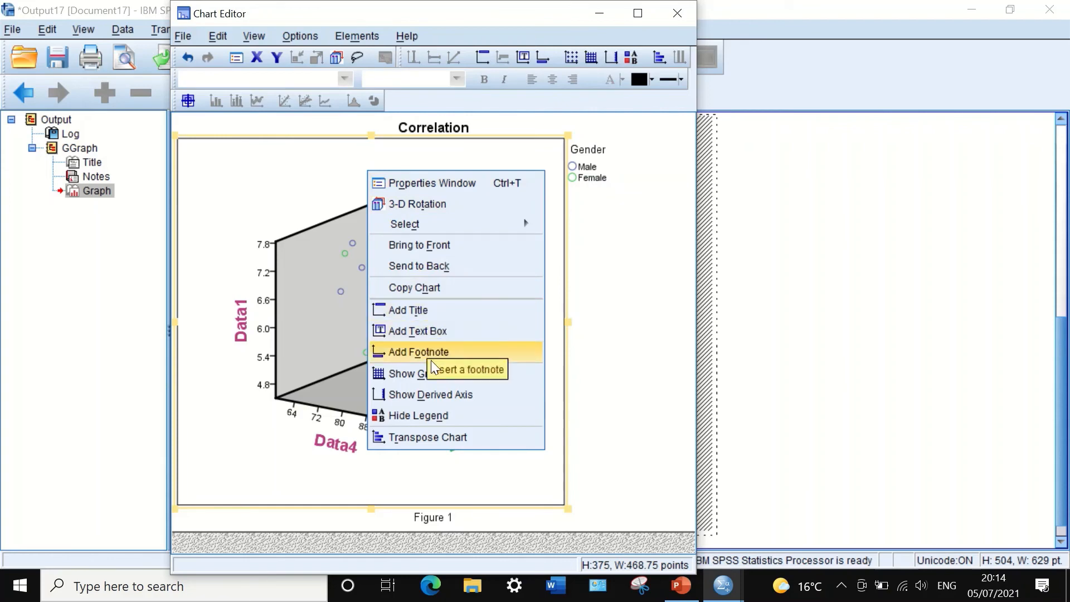
left_click(415, 415)
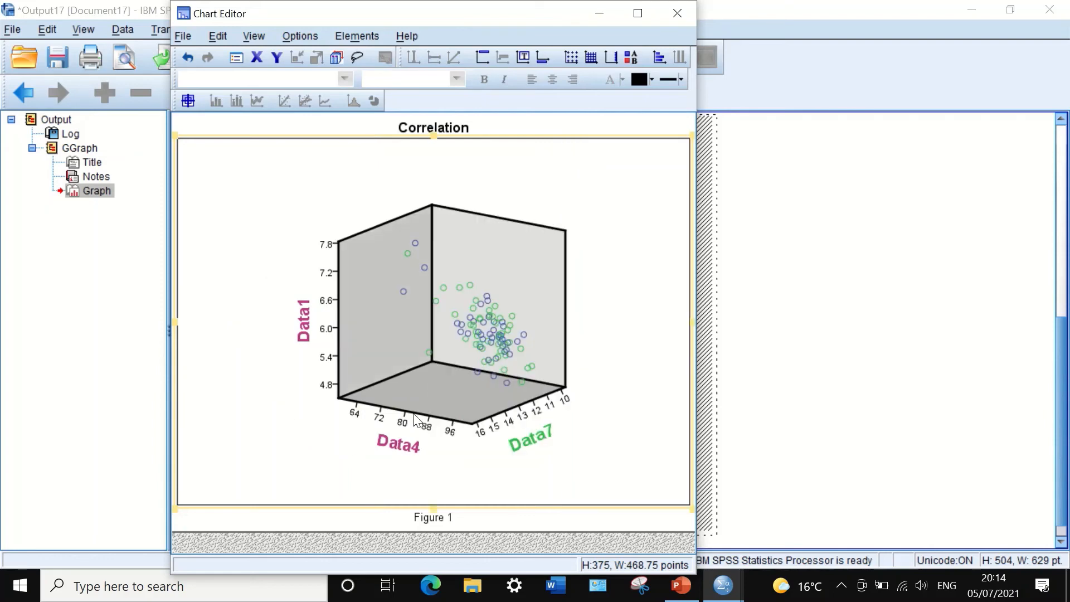
right_click(552, 145)
left_click(564, 404)
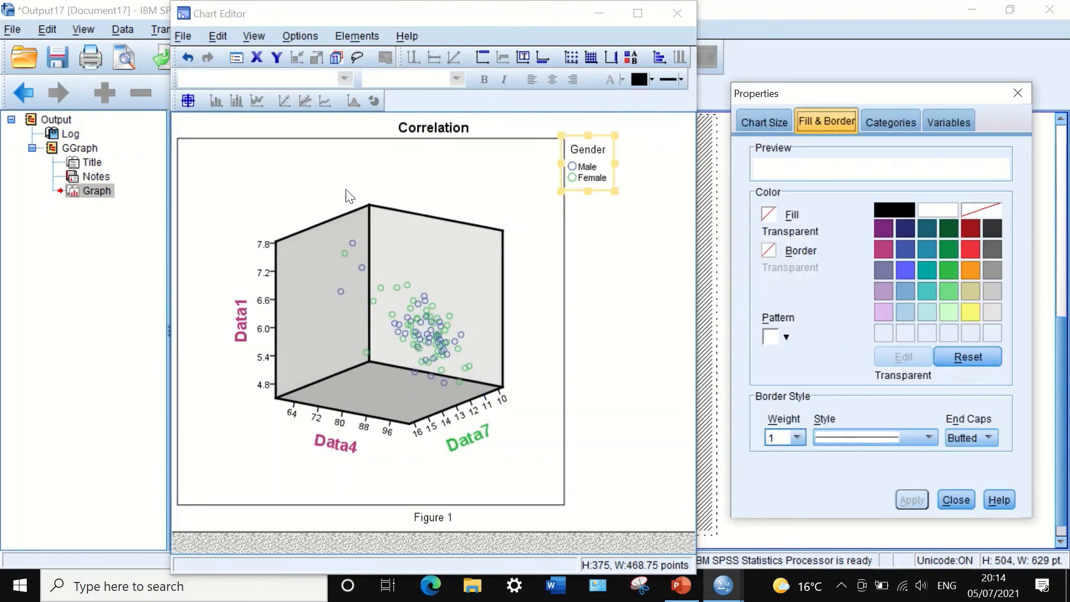
Step: Transpose the 3-D chart to swap its Data1 and Data4 axes, and transpose it back
right_click(346, 149)
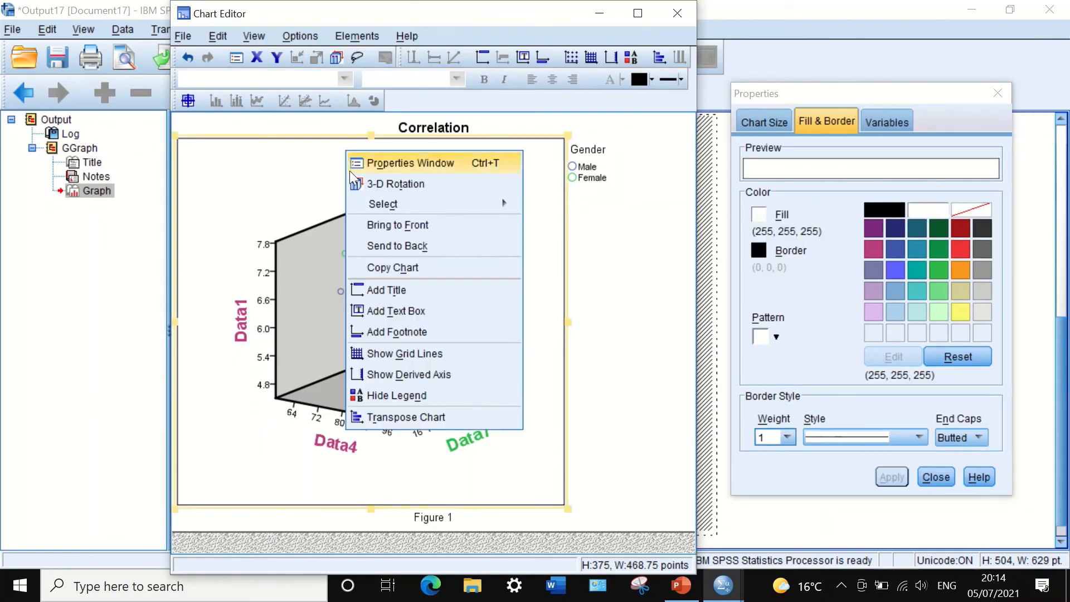
left_click(389, 416)
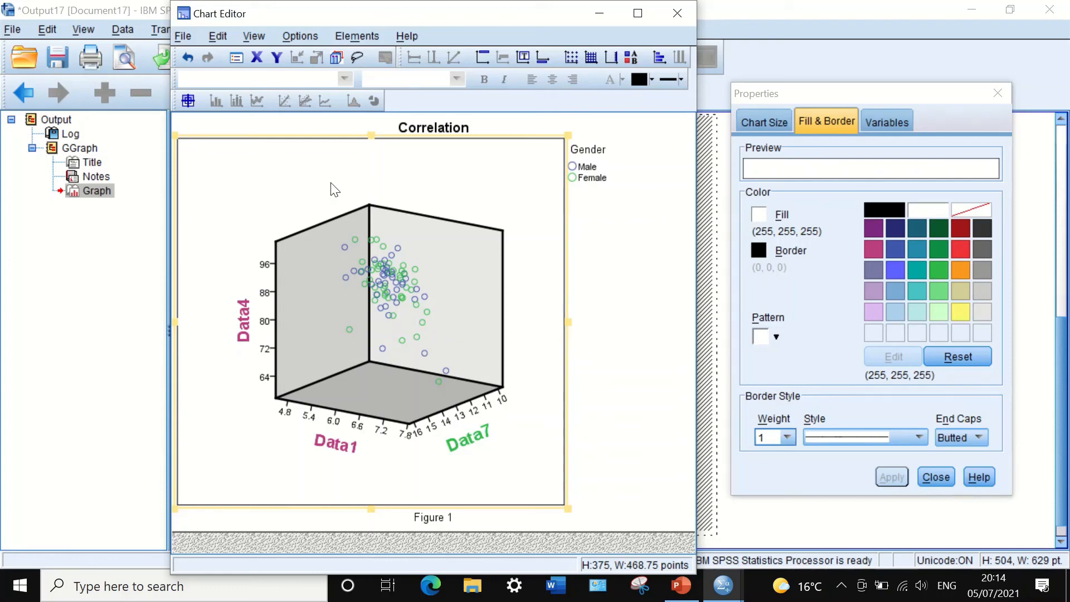
right_click(346, 162)
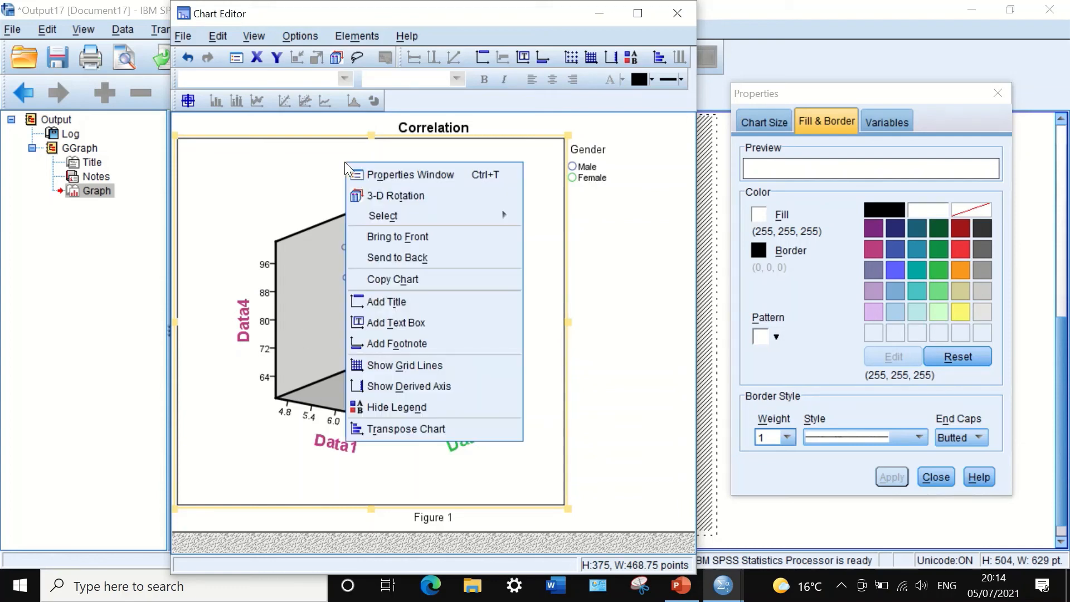
left_click(396, 429)
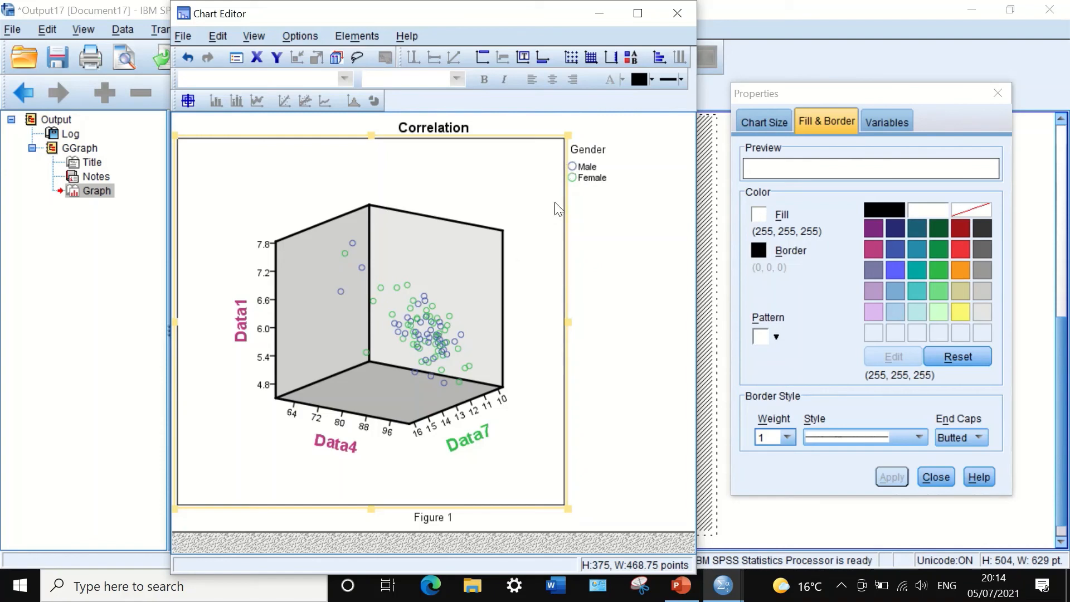
Step: Close the Chart Editor and review the formatted 3-D scatterplot in the output document
left_click(676, 14)
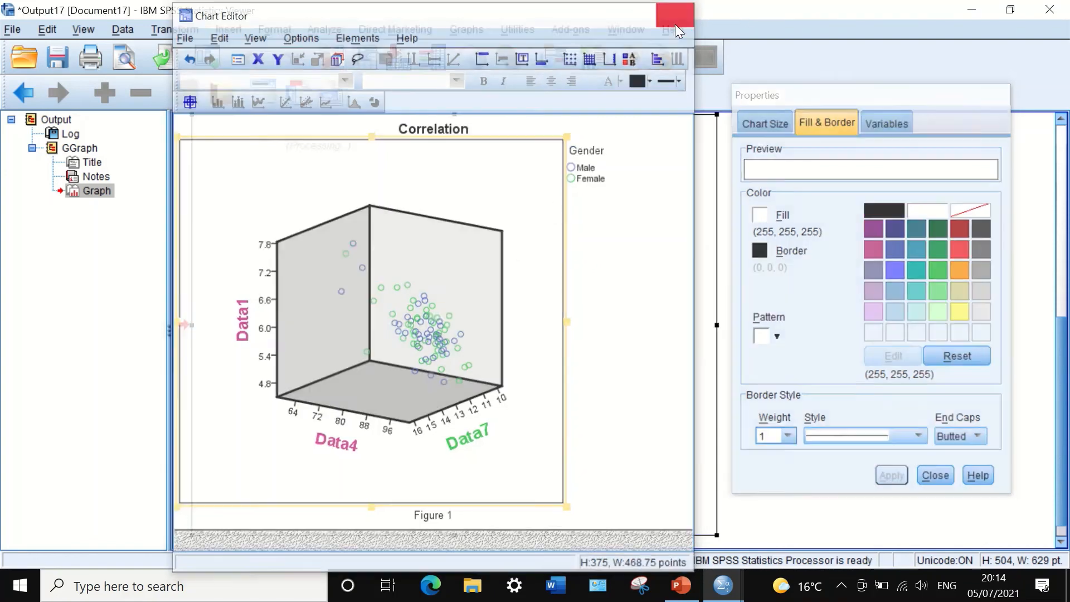
scroll(775, 248, "up", 1)
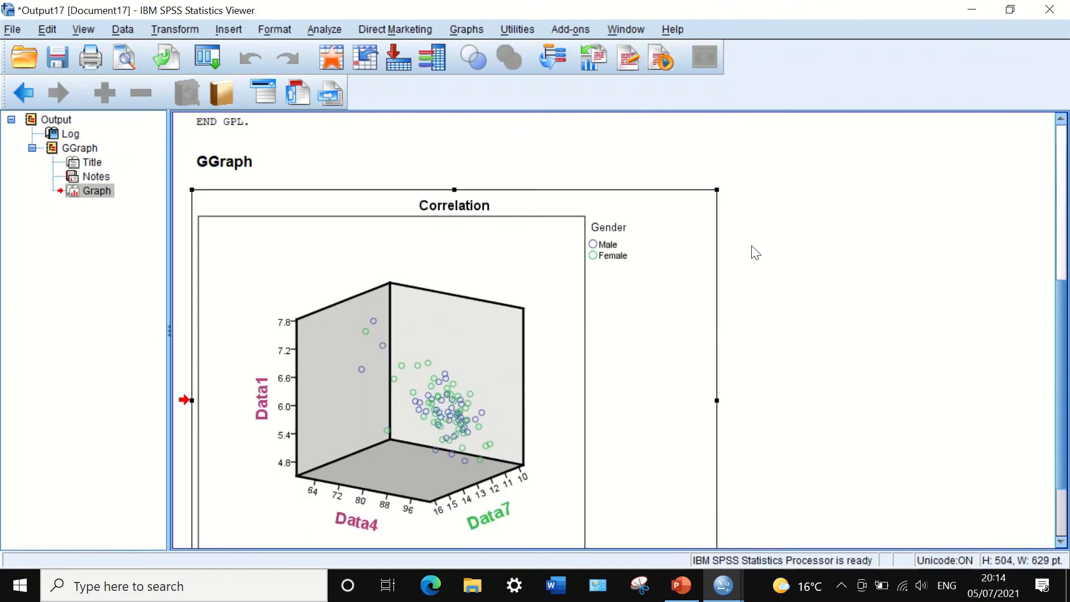
scroll(580, 249, "down", 2)
scroll(566, 252, "up", 2)
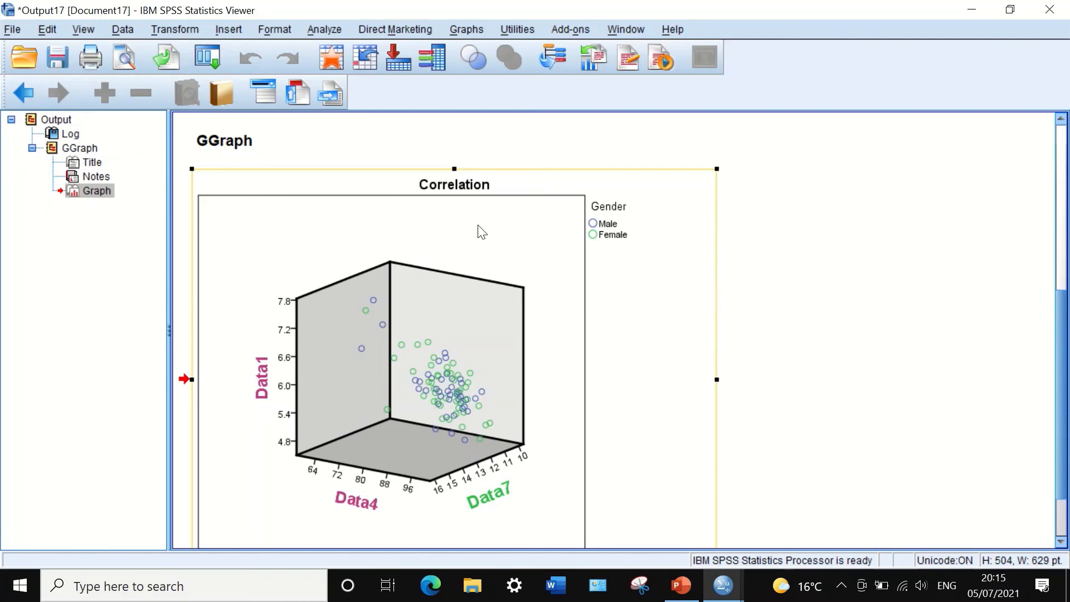
scroll(482, 232, "down", 2)
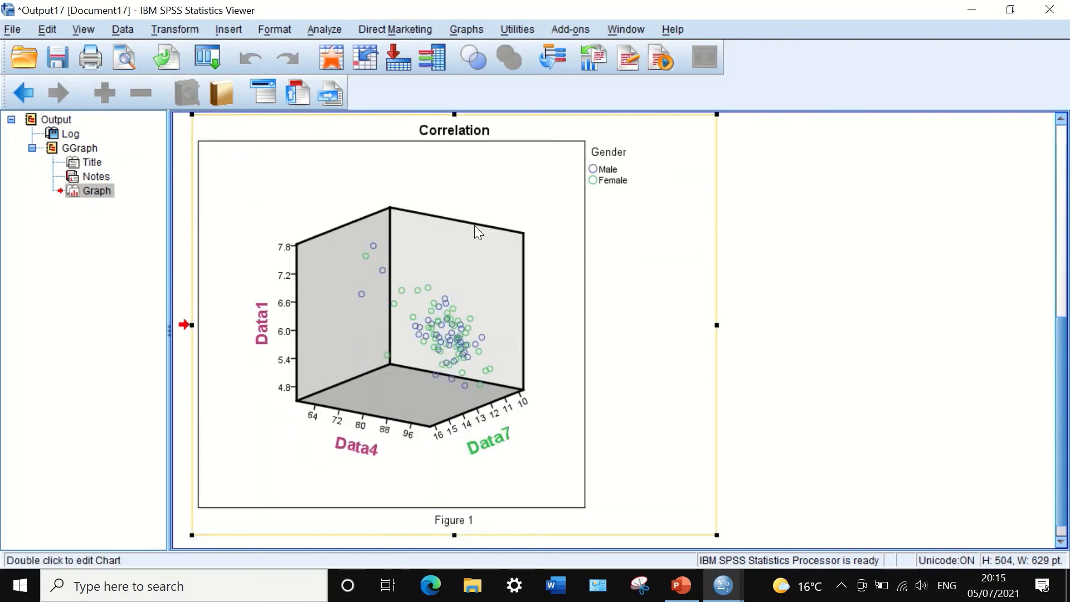
Step: Start exporting the selected chart with Portable Document Format (*.pdf) as the document type
right_click(474, 226)
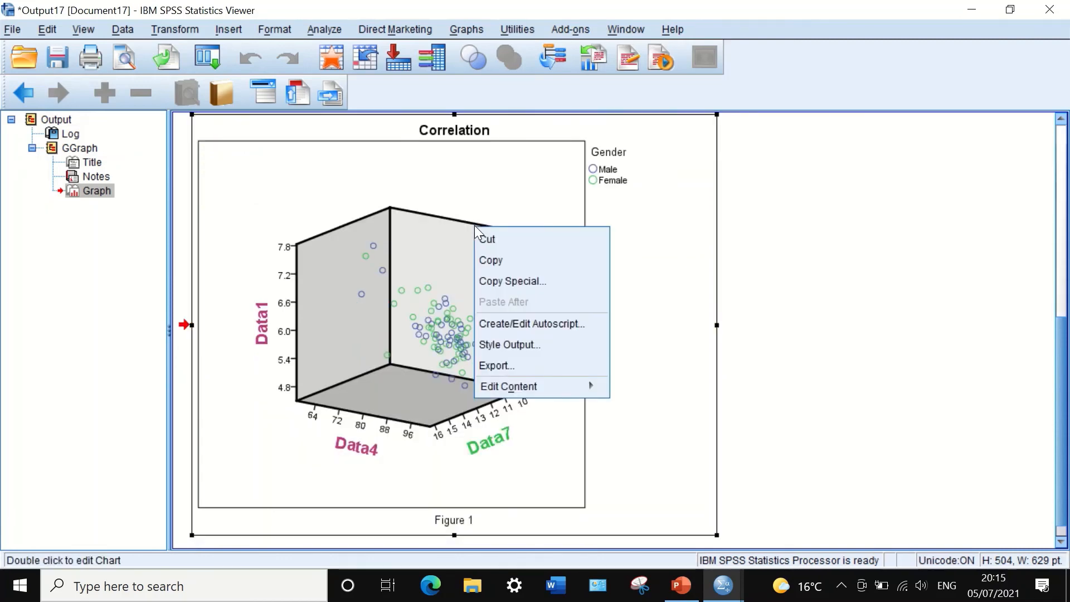
left_click(489, 367)
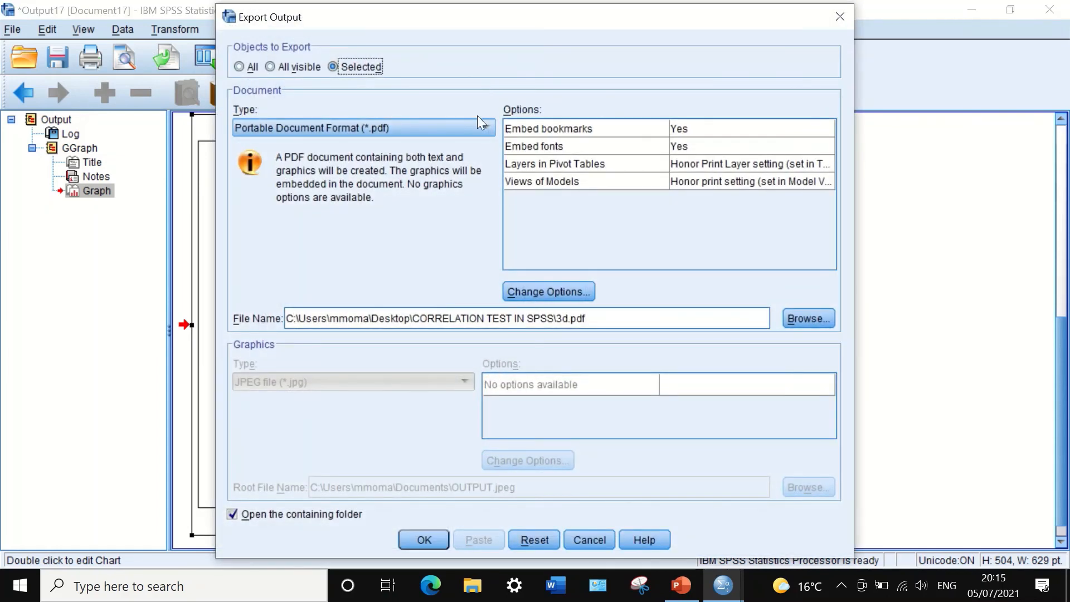
left_click(477, 124)
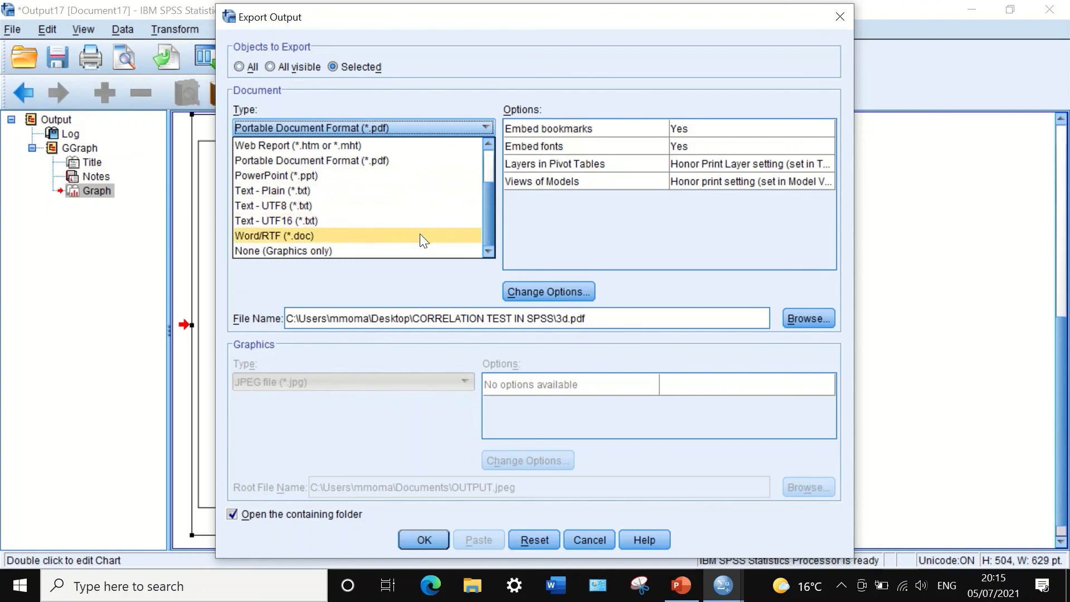
left_click(431, 170)
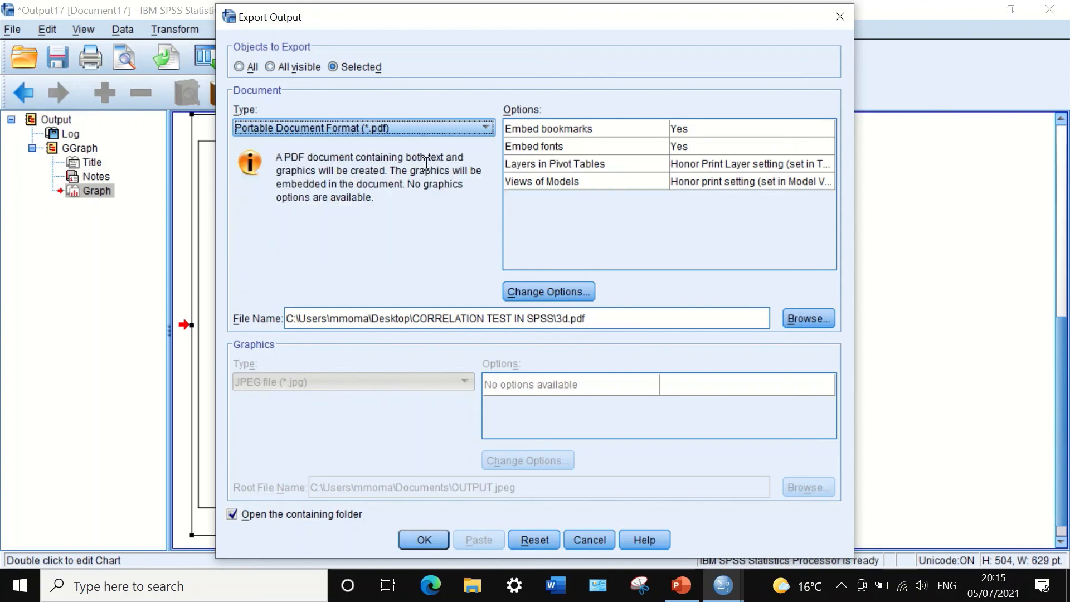
Step: Choose the CORRELATION TEST IN SPSS folder on the Desktop as the location of the exported file
left_click(797, 313)
left_click(416, 128)
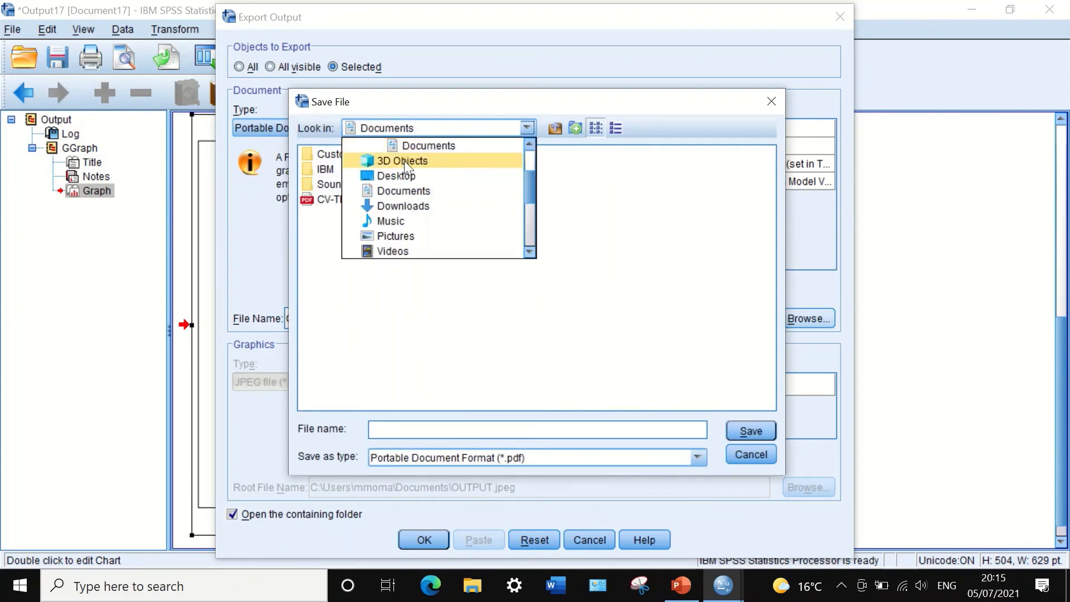
scroll(403, 162, "up", 2)
left_click(390, 146)
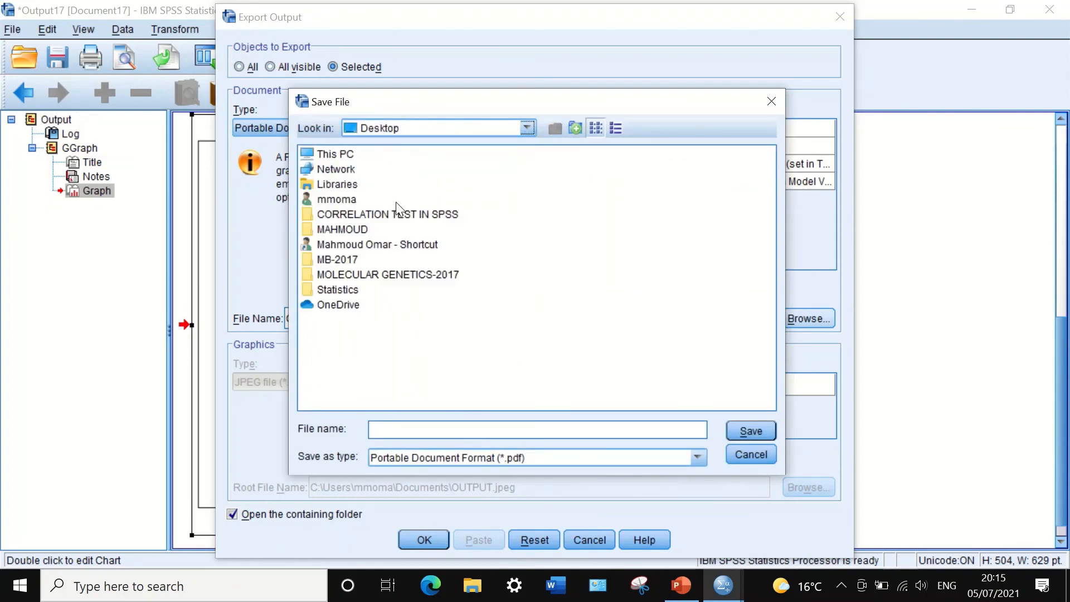
double_click(345, 214)
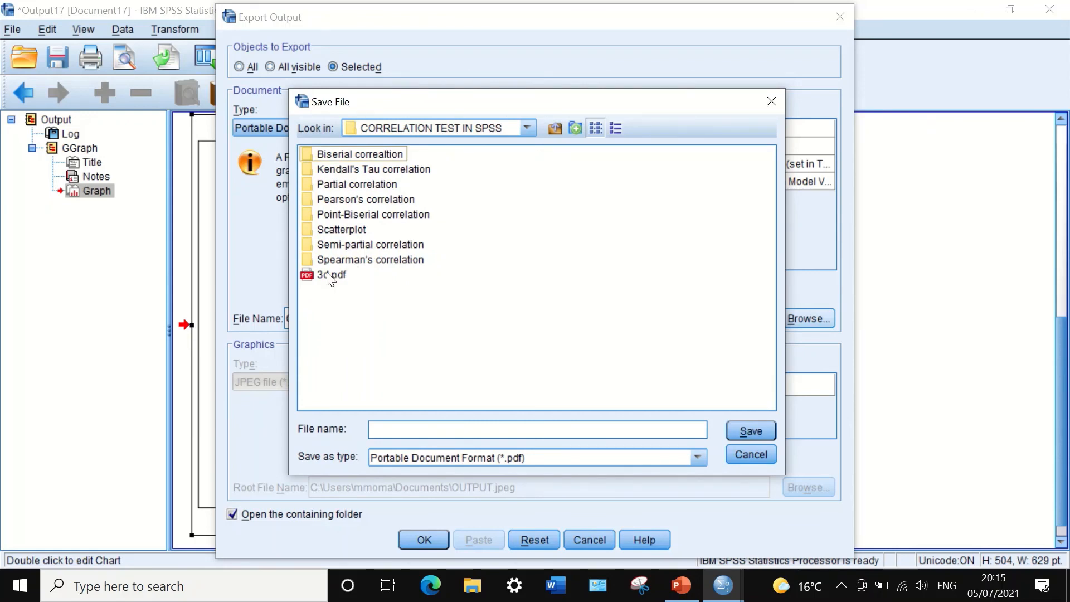
Step: Name the export file "3d scatter" and export the chart to it
left_click(597, 430)
type("e")
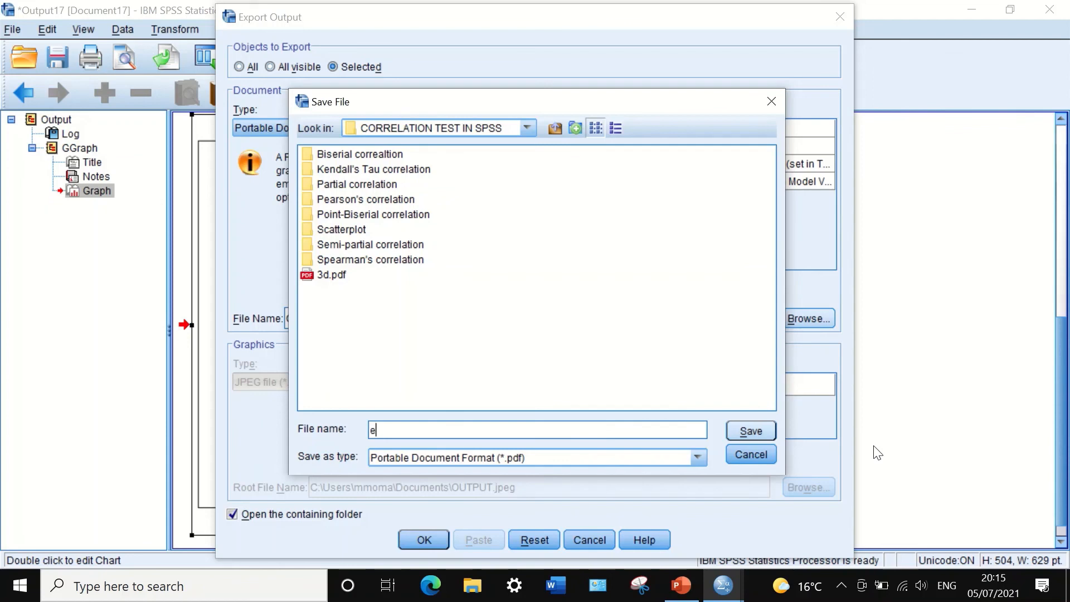
type("d scatter")
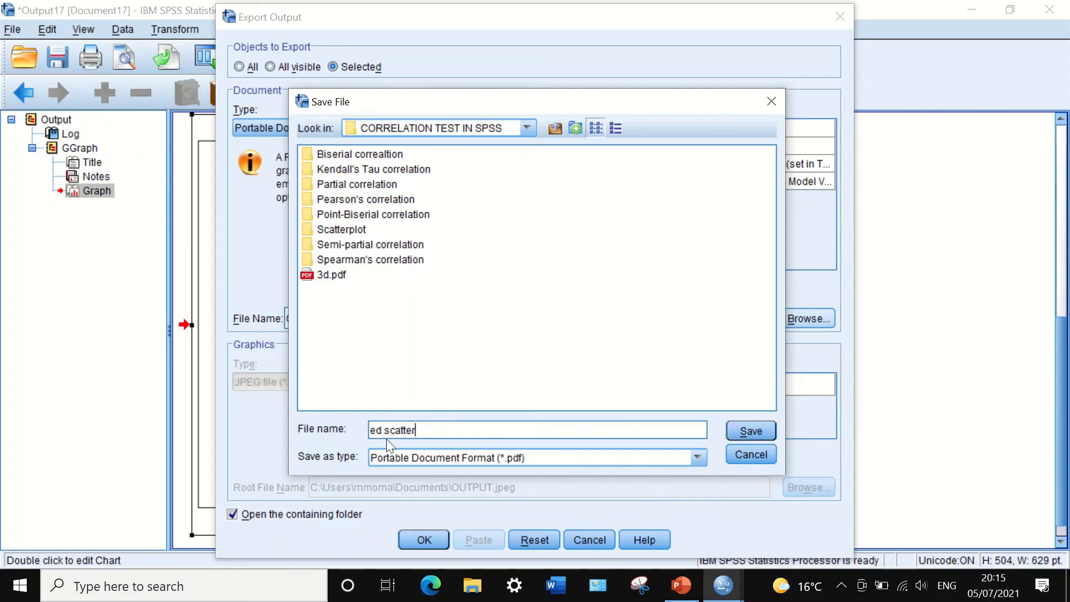
left_click_drag(377, 427, 370, 426)
type("3")
left_click(751, 431)
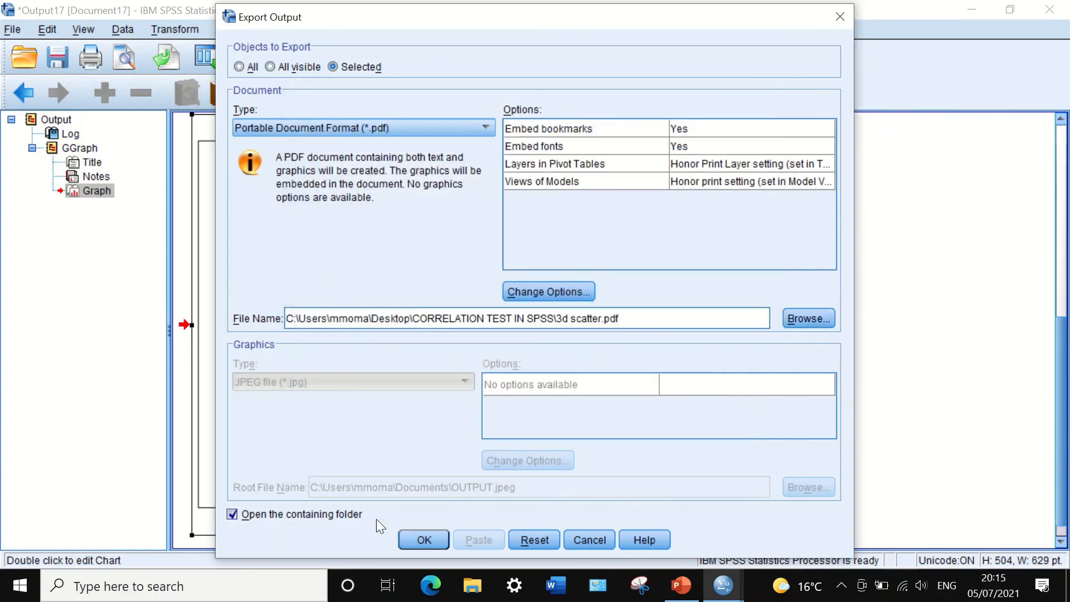
left_click(424, 539)
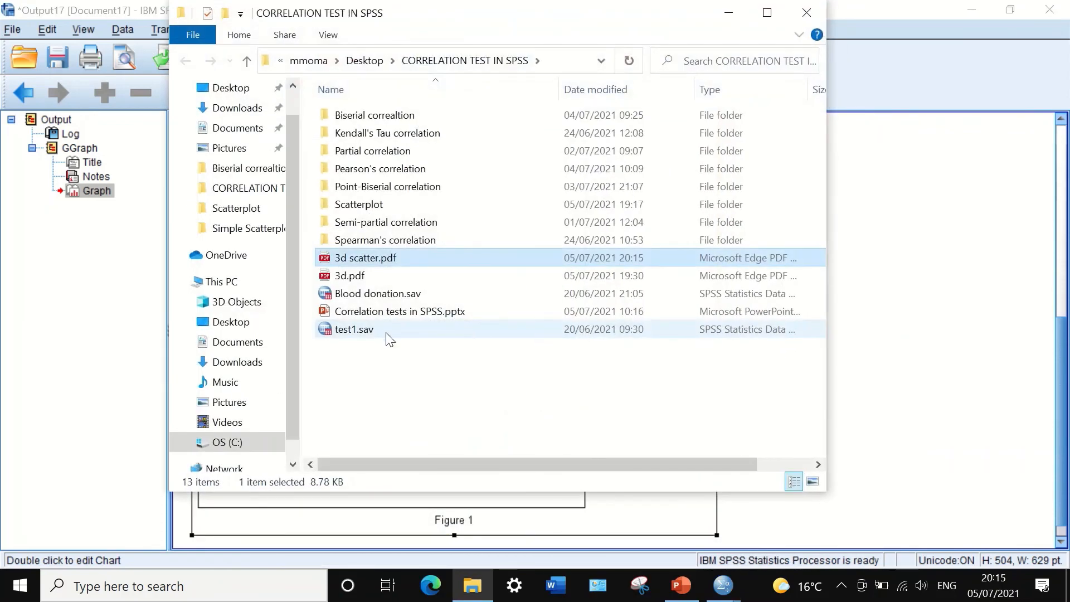
Step: Open 3d scatter.pdf, look through its page, and close both the PDF and the folder window
double_click(365, 260)
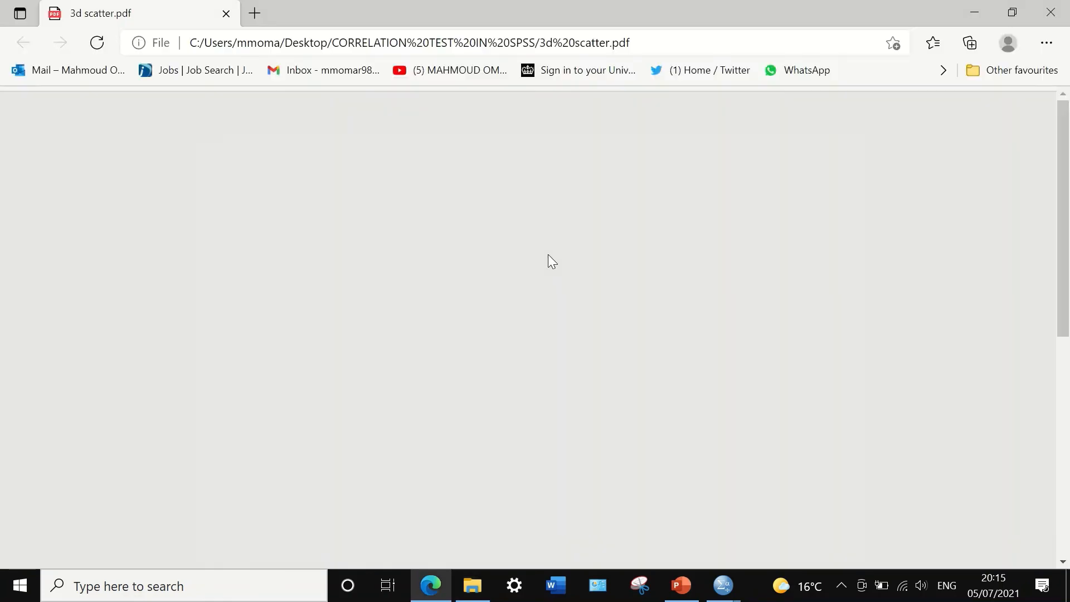
scroll(611, 280, "down", 3)
scroll(611, 282, "down", 2)
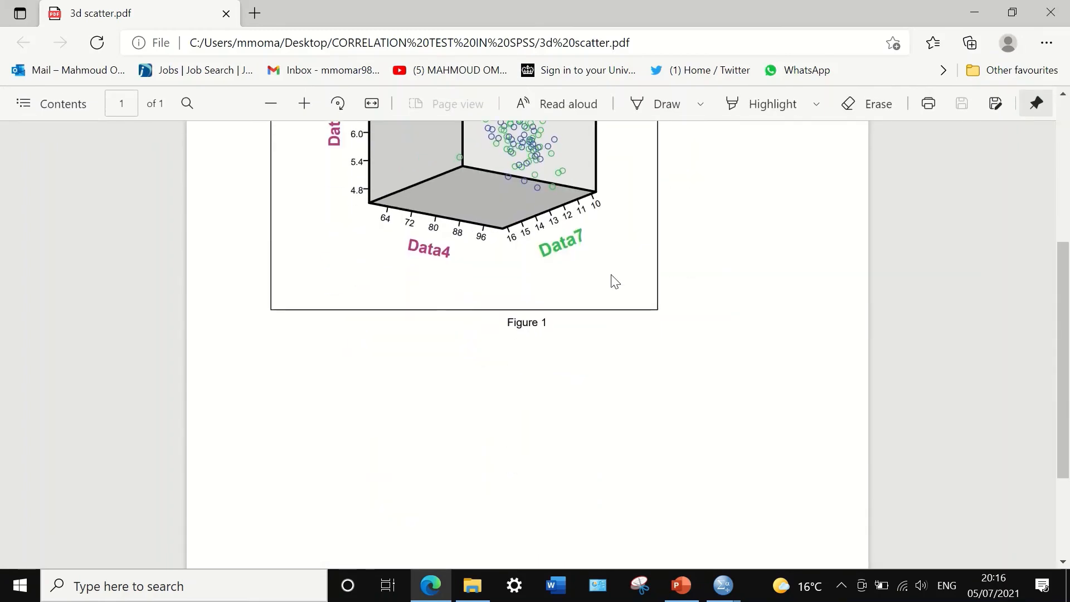
scroll(616, 294, "up", 5)
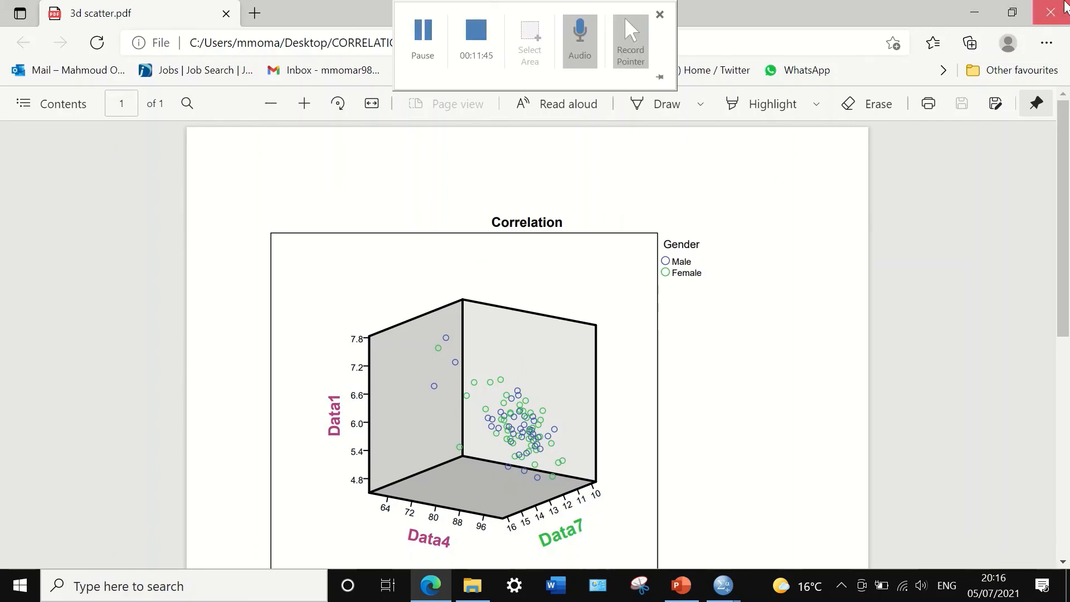
left_click(1064, 7)
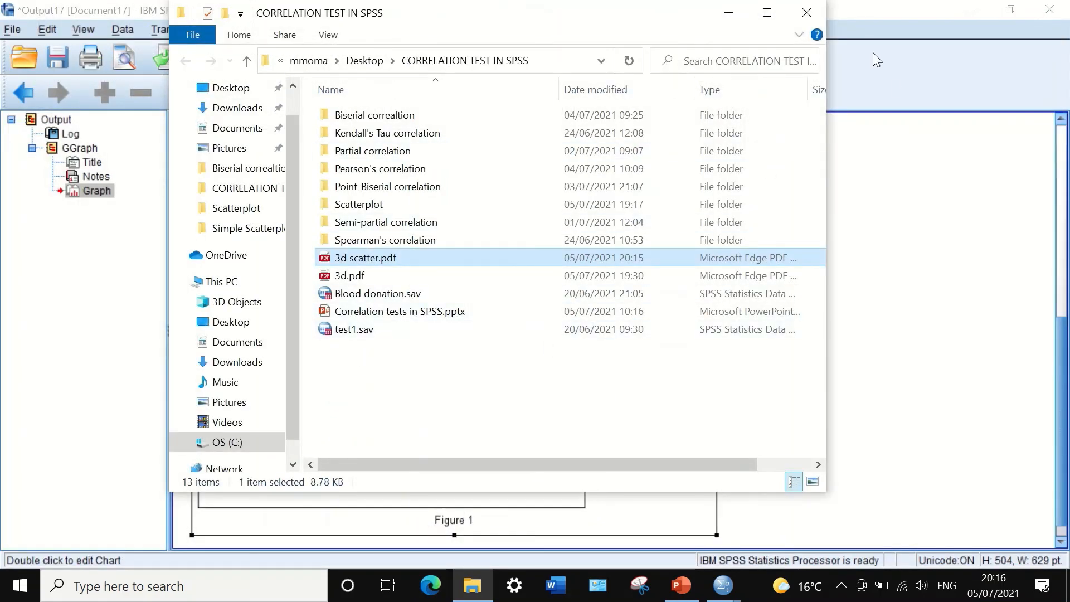
left_click(807, 13)
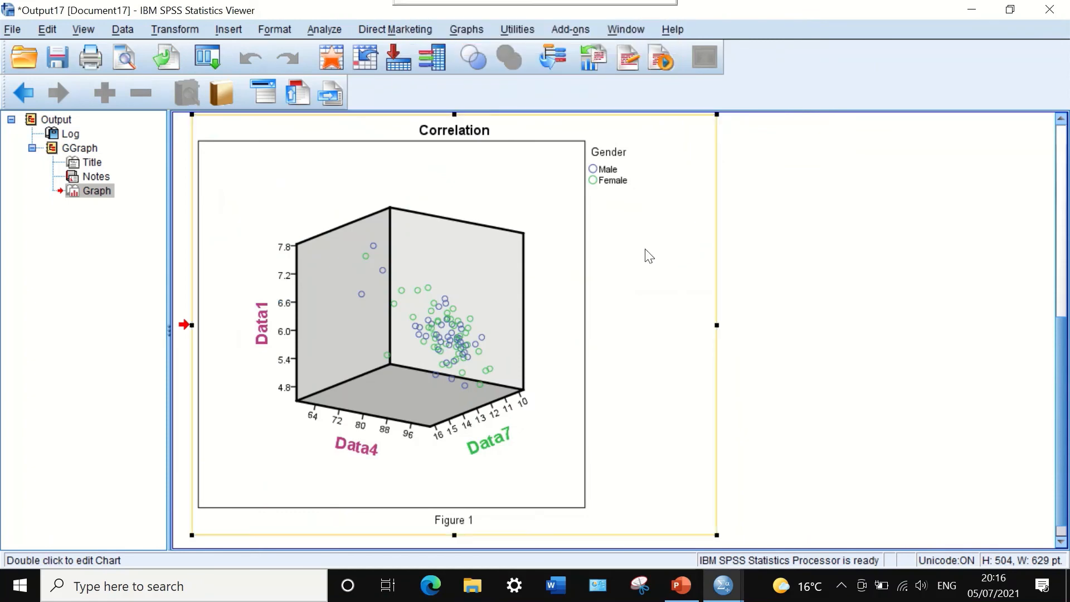
Step: Copy the chart with Copy Special, adding Image (JPG, PNG) to the formats to copy
right_click(466, 266)
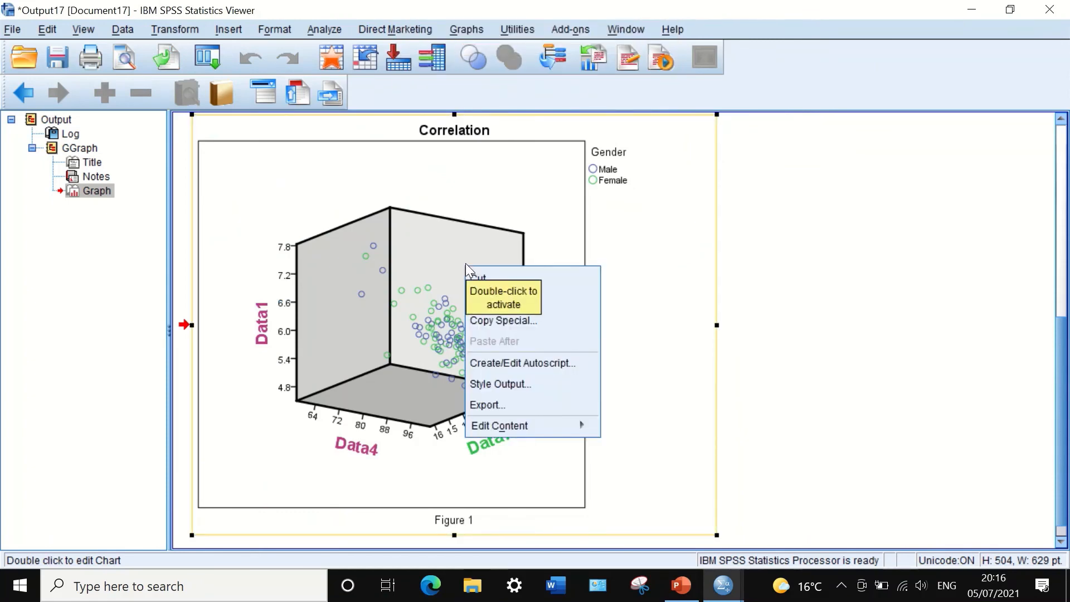
left_click(486, 320)
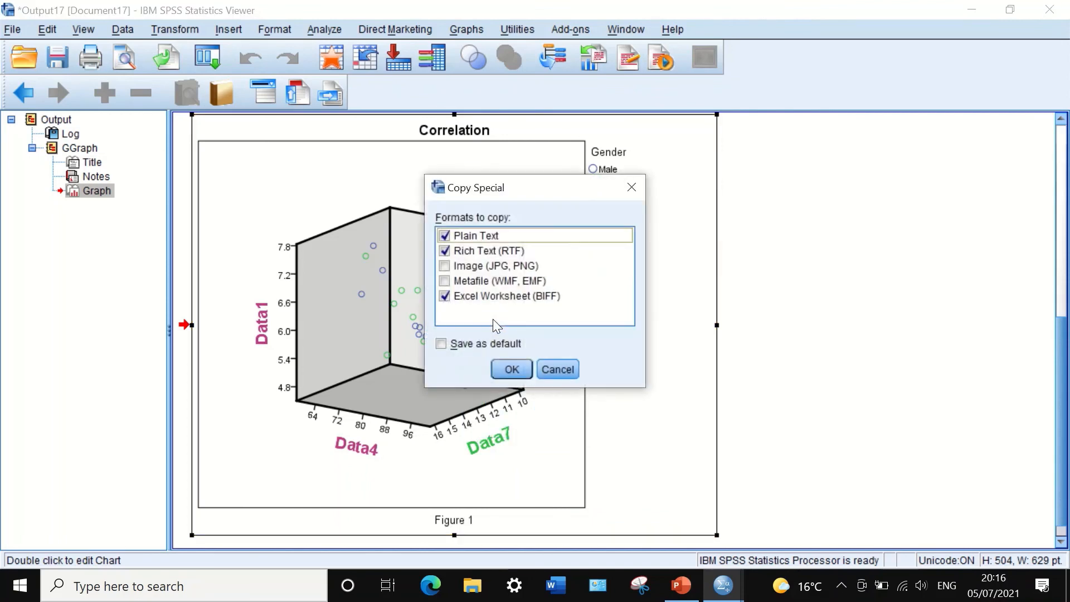
left_click(443, 269)
left_click(444, 265)
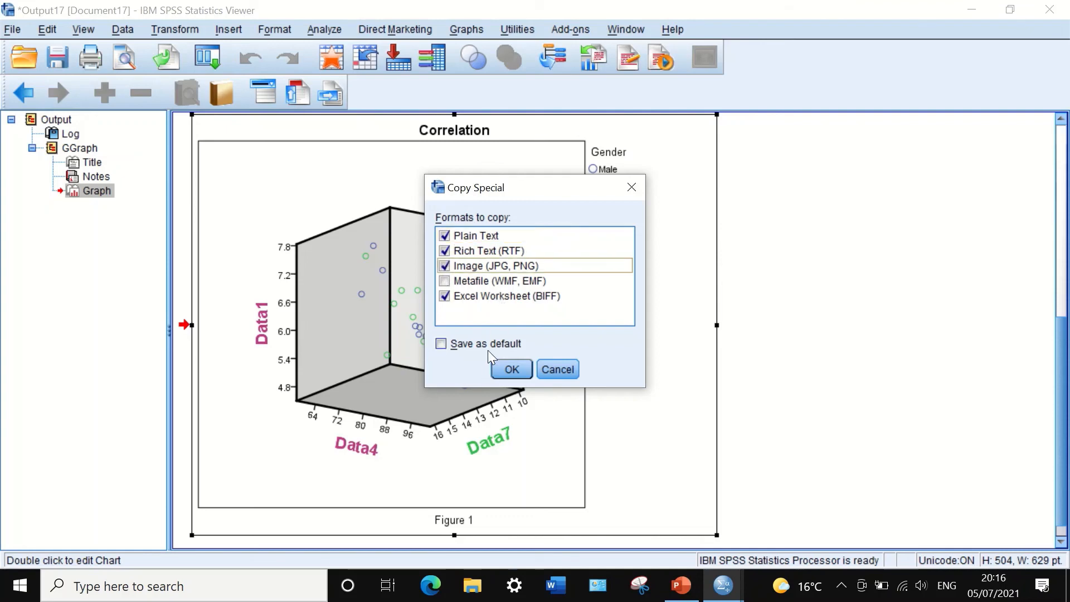
left_click(510, 371)
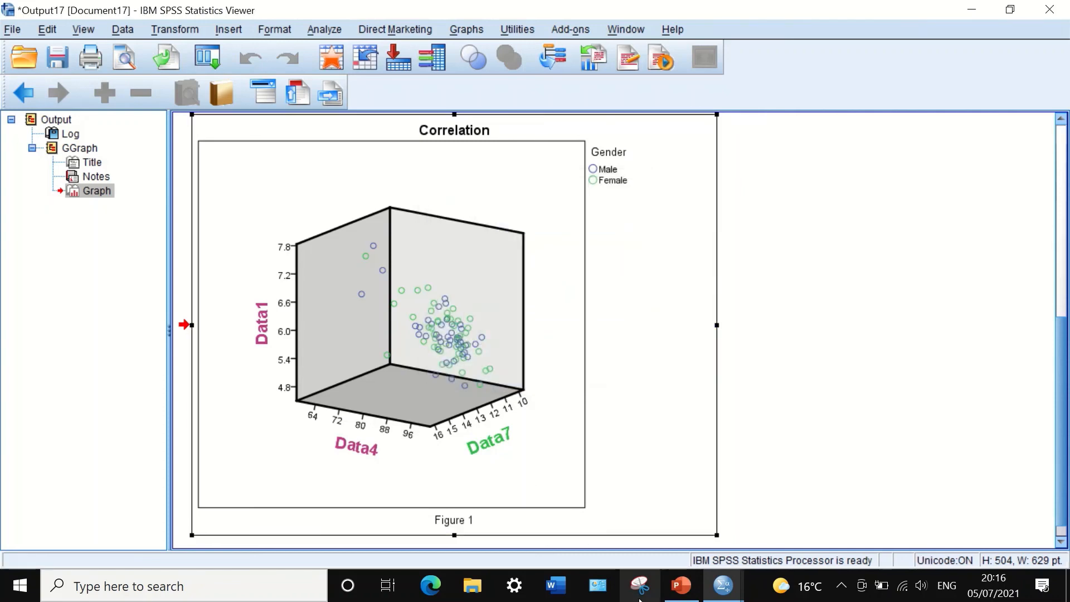
Step: Switch to PowerPoint, create a new blank presentation and paste the copied chart as a picture on its title slide
left_click(680, 587)
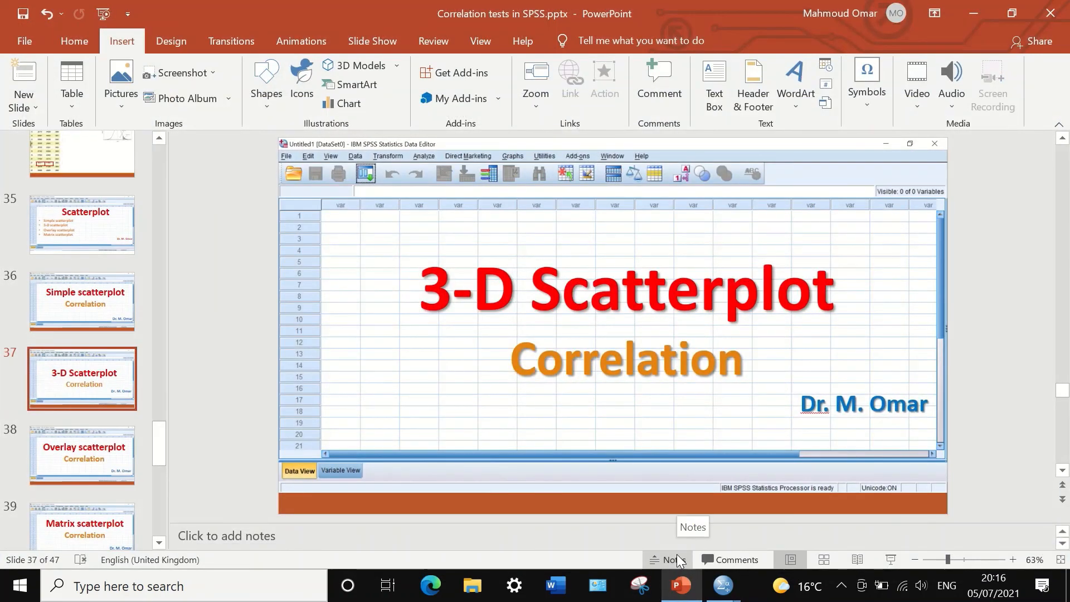
key("ctrl+n")
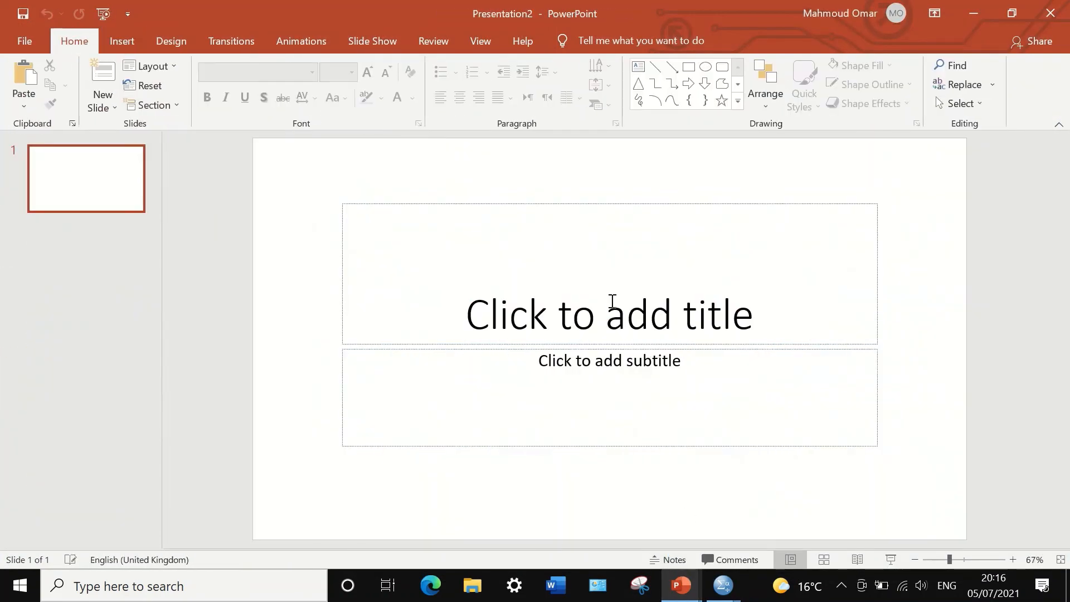
left_click(557, 212)
right_click(557, 212)
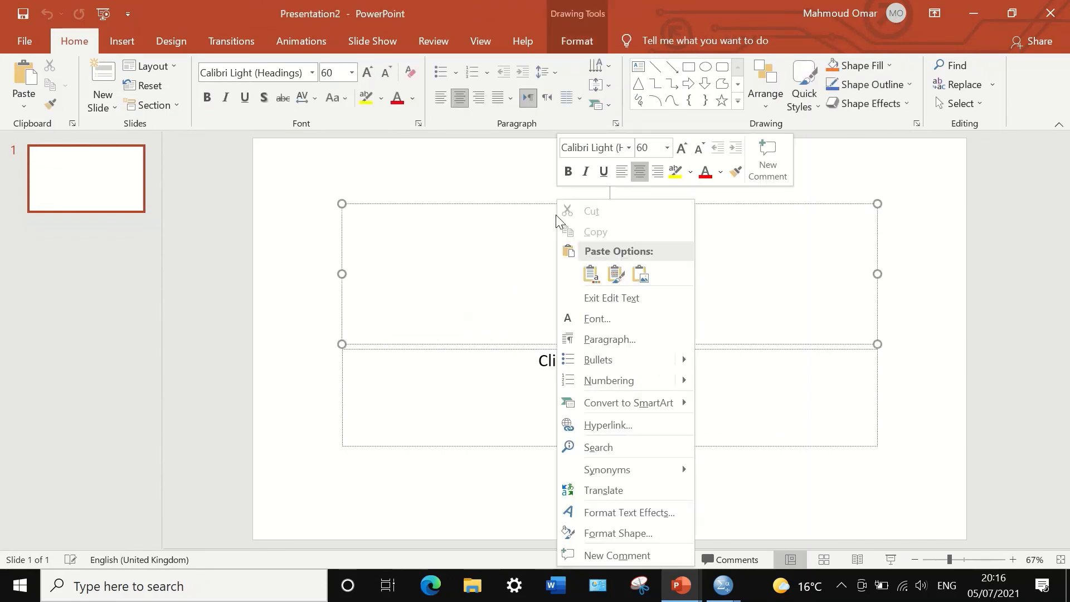
left_click(640, 276)
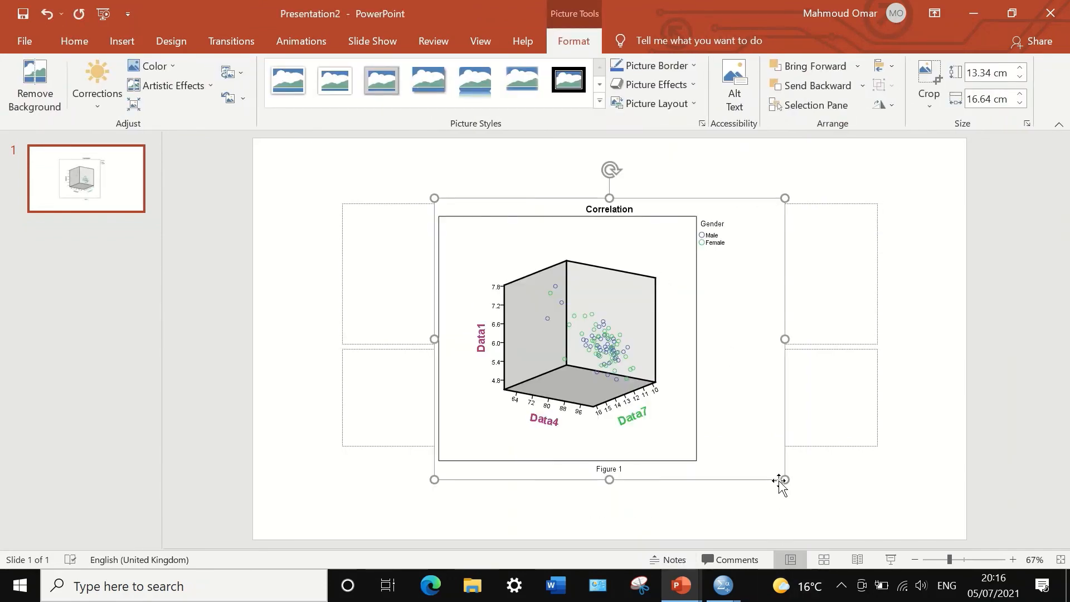
Step: Reposition the chart picture slightly higher and further right on the slide, and switch back to the SPSS output document
left_click_drag(783, 475, 793, 497)
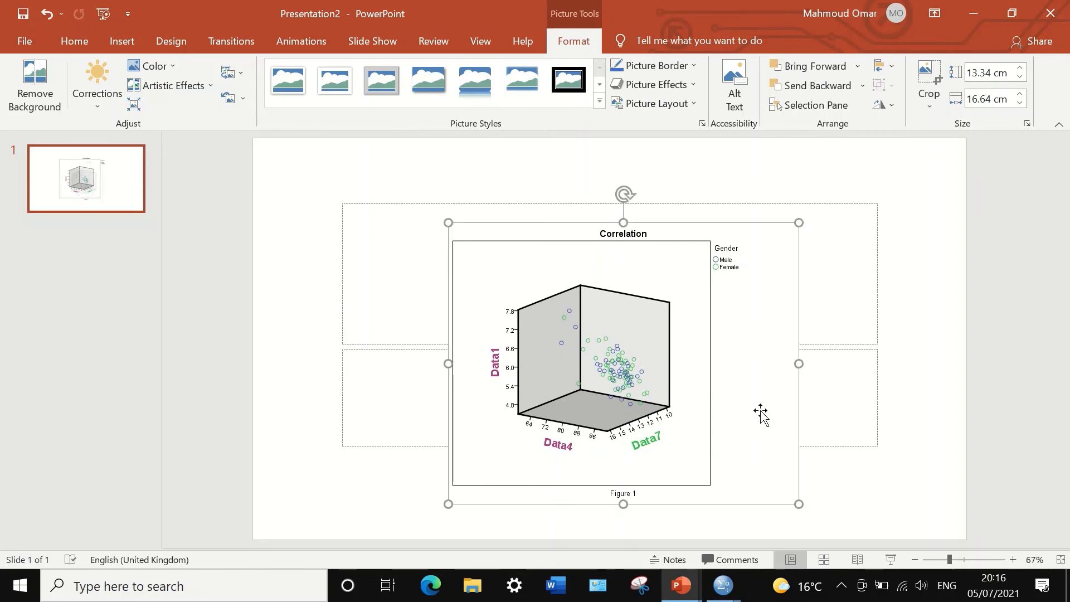
left_click_drag(762, 413, 757, 365)
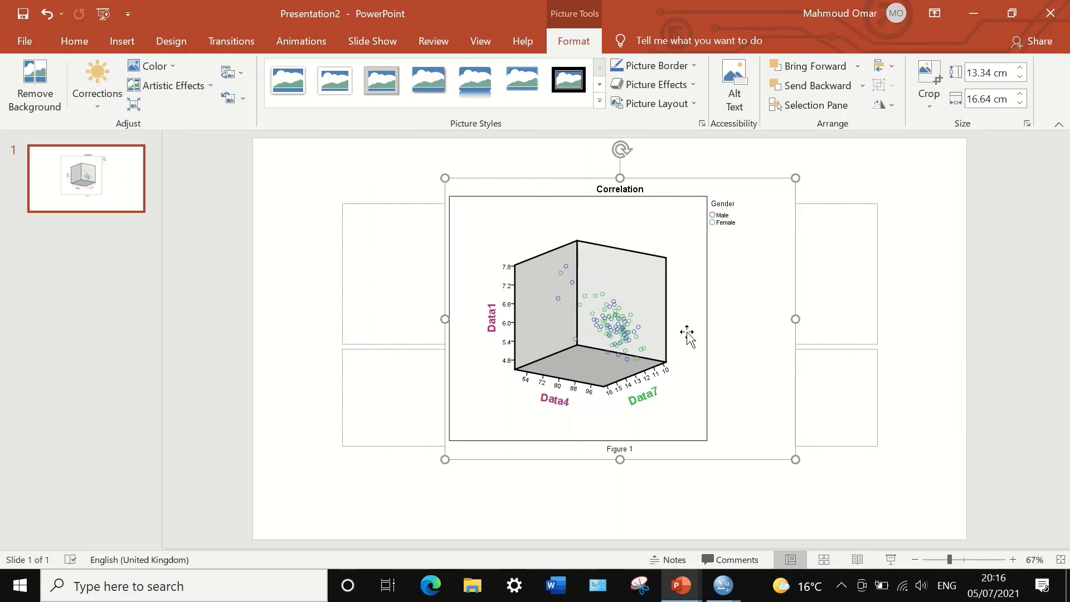
mouse_move(723, 586)
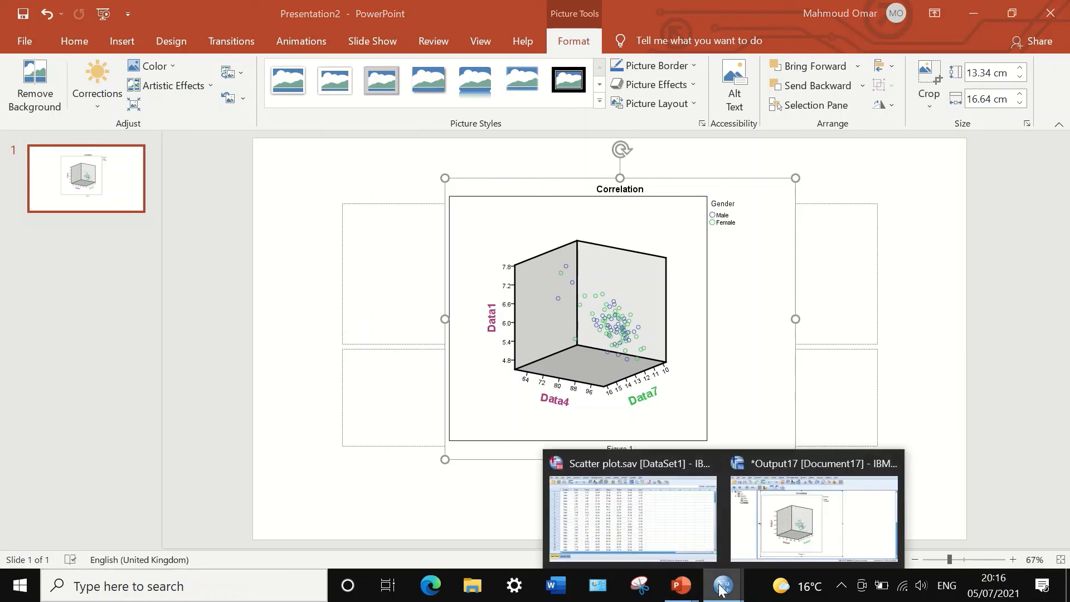
left_click(759, 517)
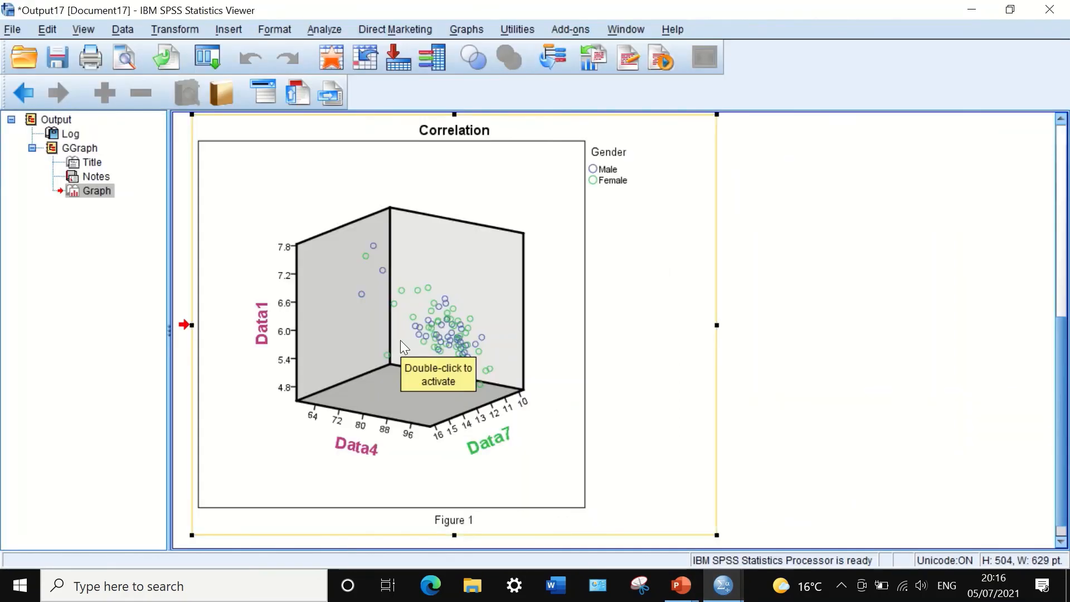